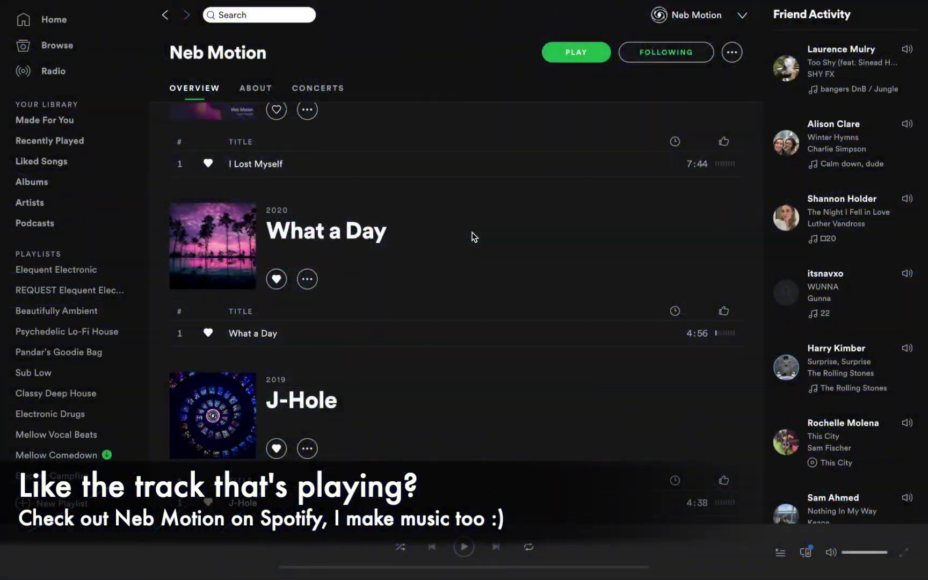
# Scroll up to reveal the Neb Motion artist page in Spotify.
pyautogui.scroll(8, 474, 237)
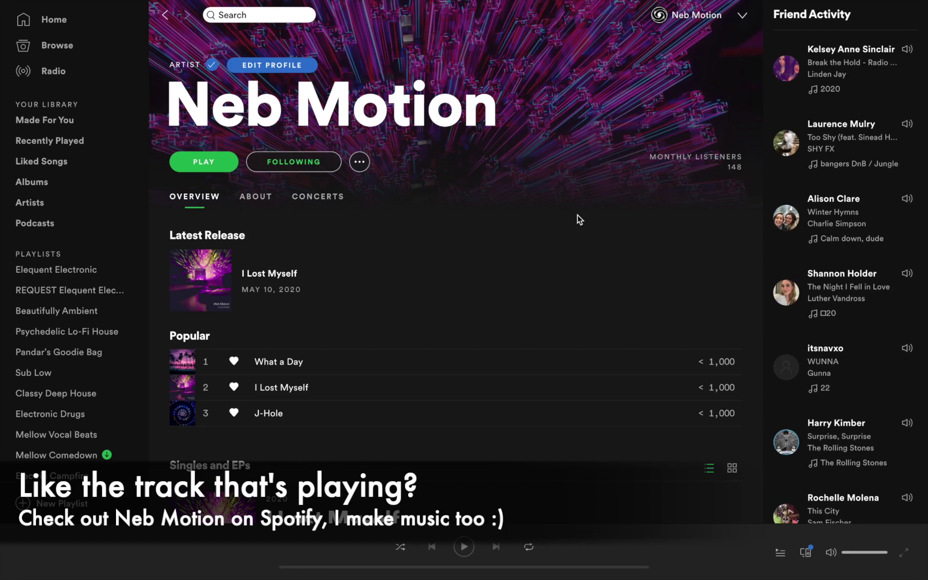
# Scroll down to Singles and EPs and open the 'What a Day' single.
pyautogui.scroll(-10, 502, 290)
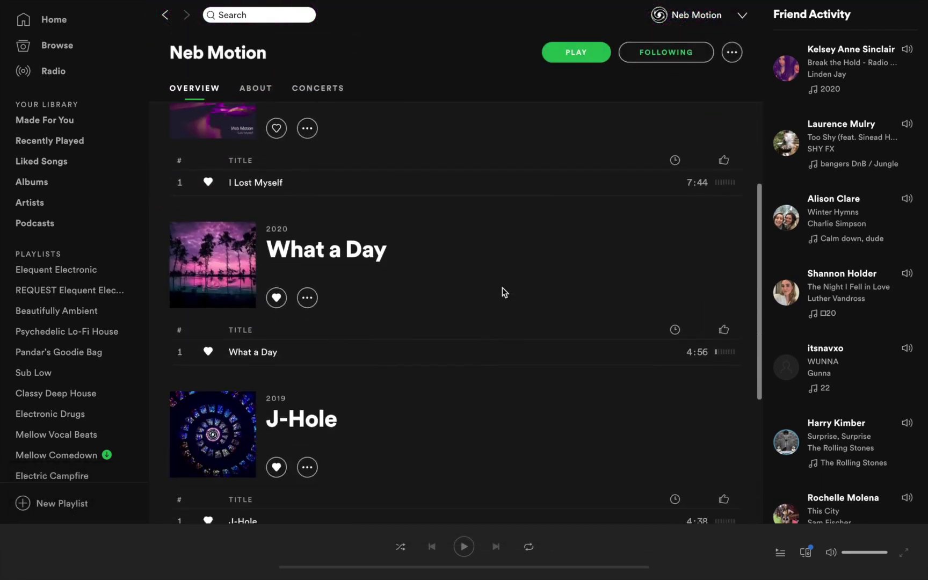
pyautogui.click(370, 245)
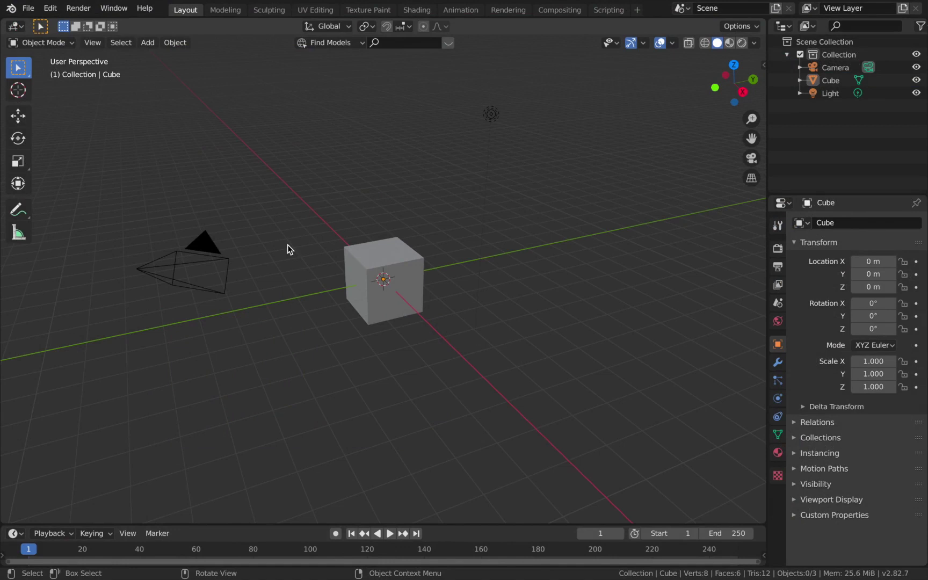
# Select the default cube and scale it by 8 along the Y axis.
pyautogui.click(377, 290)
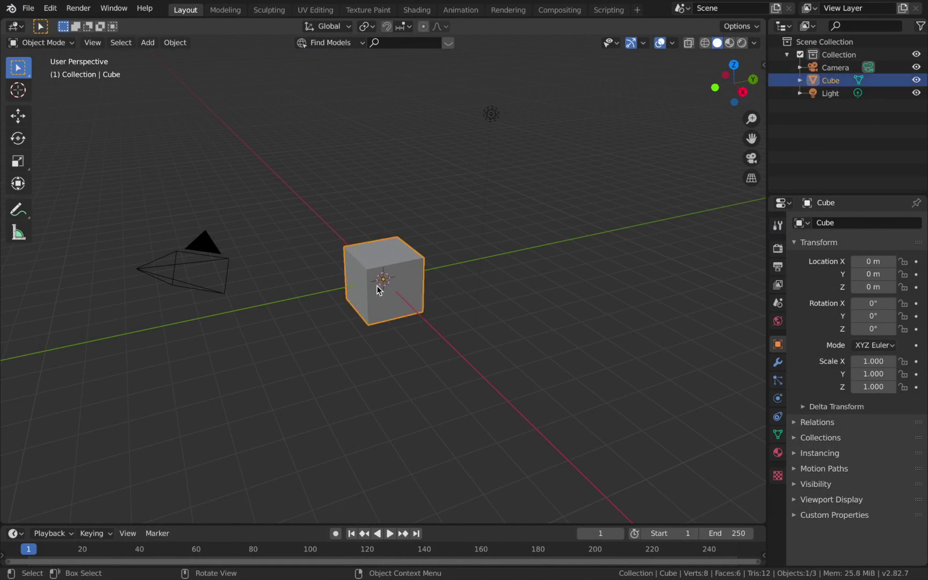
pyautogui.press('s')
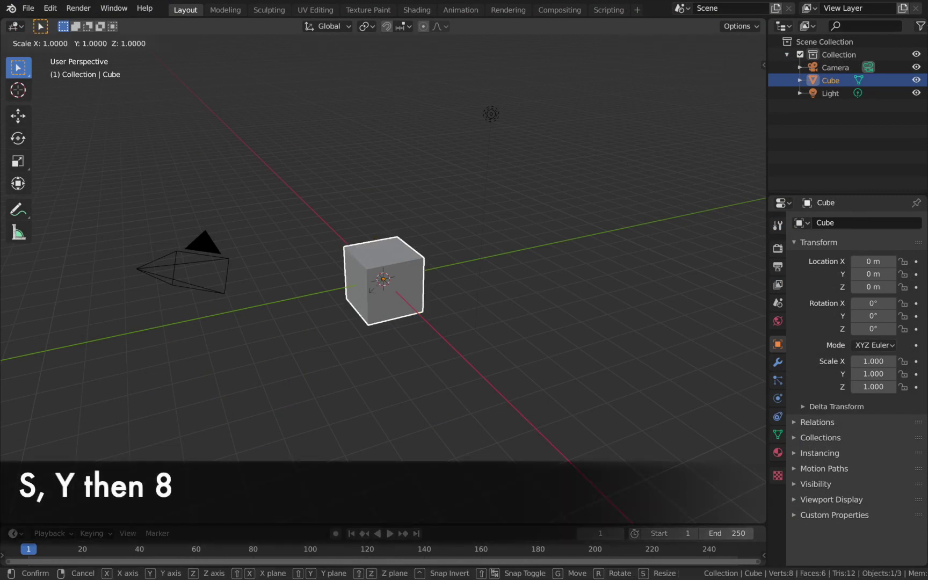
pyautogui.press('y')
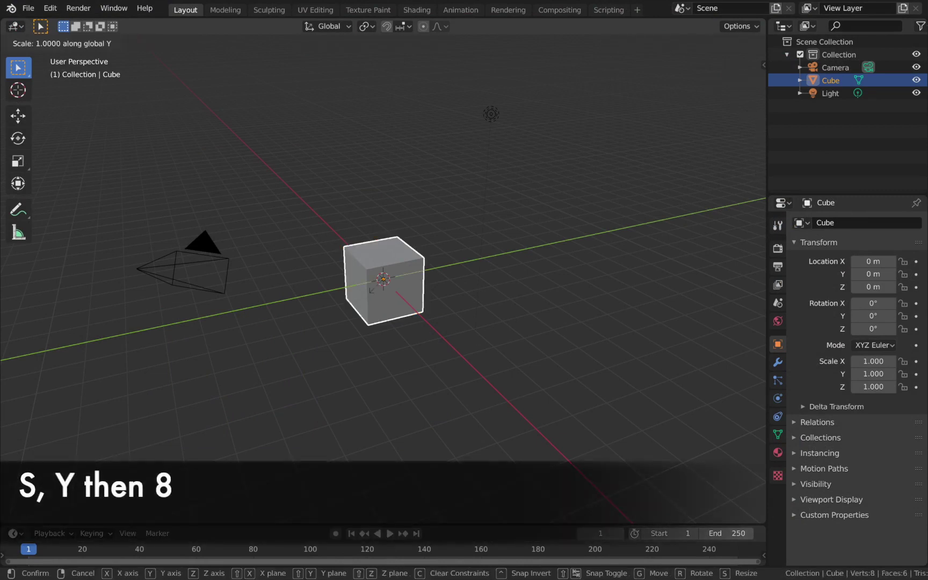
pyautogui.write('8')
pyautogui.press('Return')
pyautogui.moveTo(377, 290); pyautogui.dragTo(378, 290, button='middle')
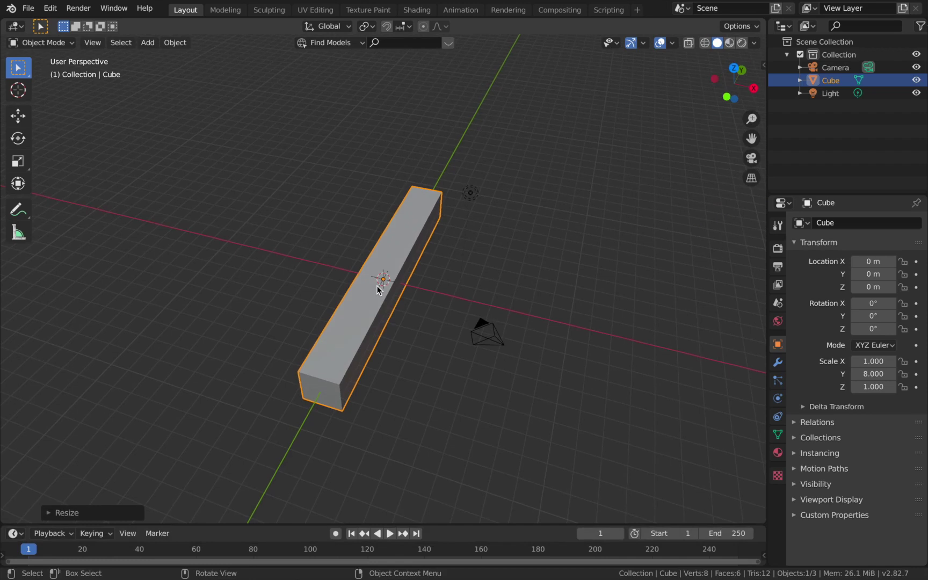
# In Edit Mode with face select, delete the beam's near end face.
pyautogui.press('Tab')
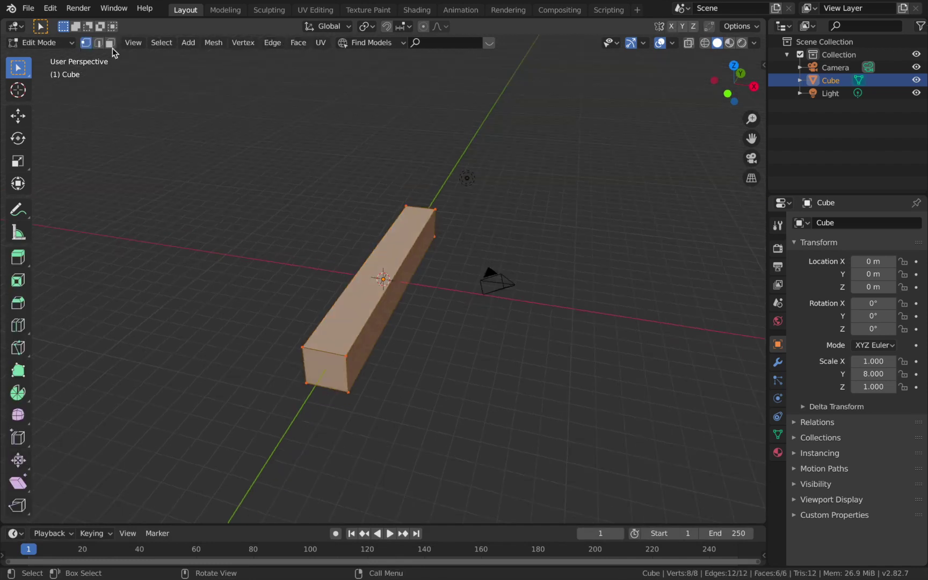
pyautogui.click(111, 43)
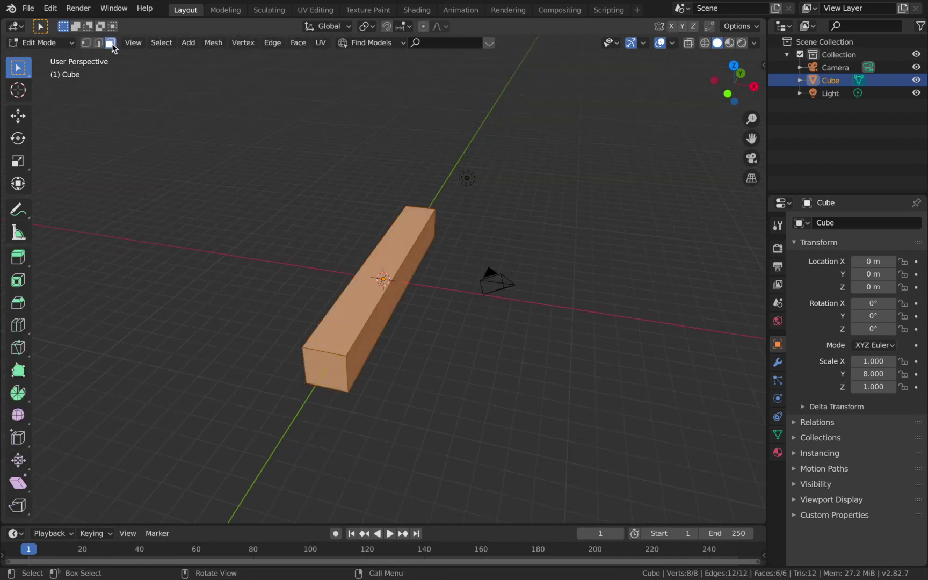
pyautogui.moveTo(216, 335); pyautogui.dragTo(220, 336, button='middle')
pyautogui.click(220, 336)
pyautogui.moveTo(331, 305); pyautogui.dragTo(330, 305, button='middle')
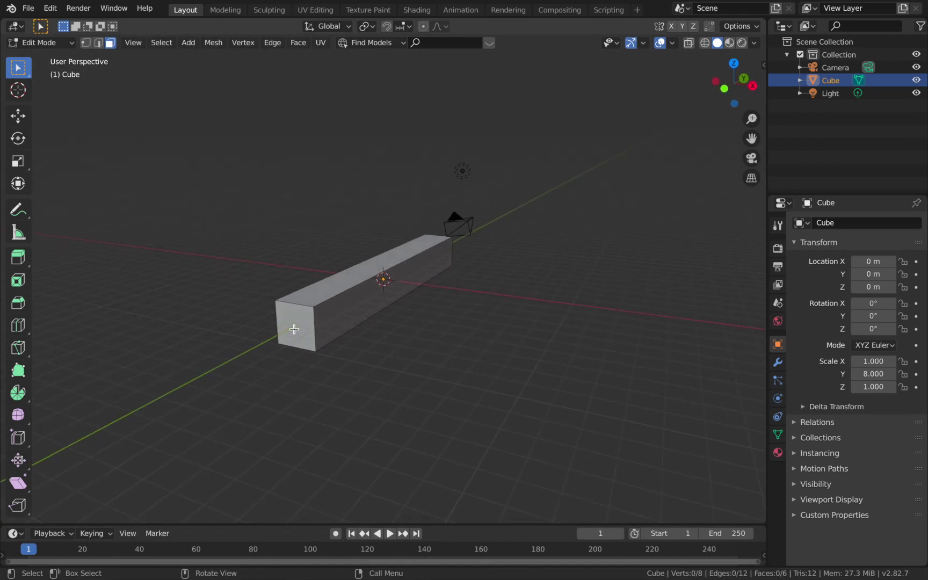
pyautogui.click(294, 329)
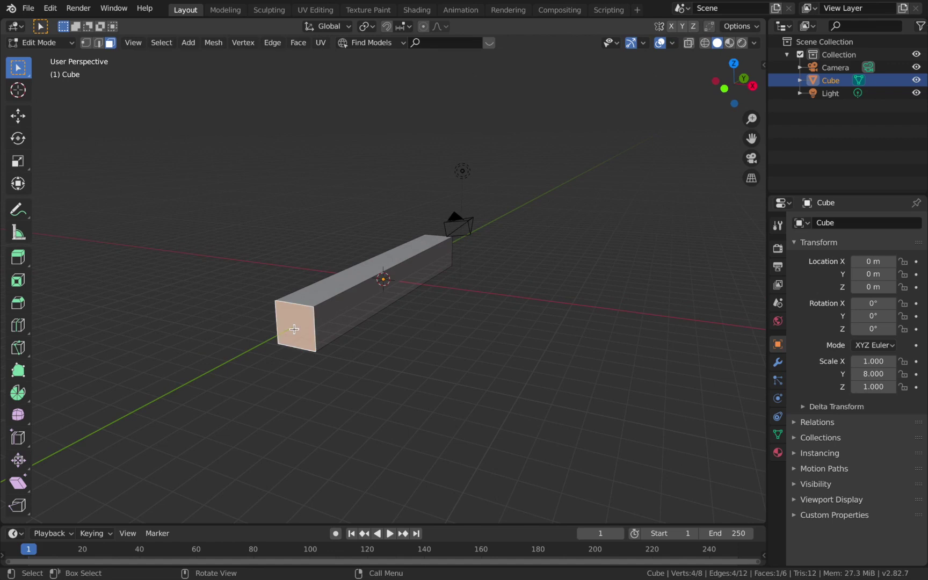
pyautogui.press('x')
pyautogui.click(285, 357)
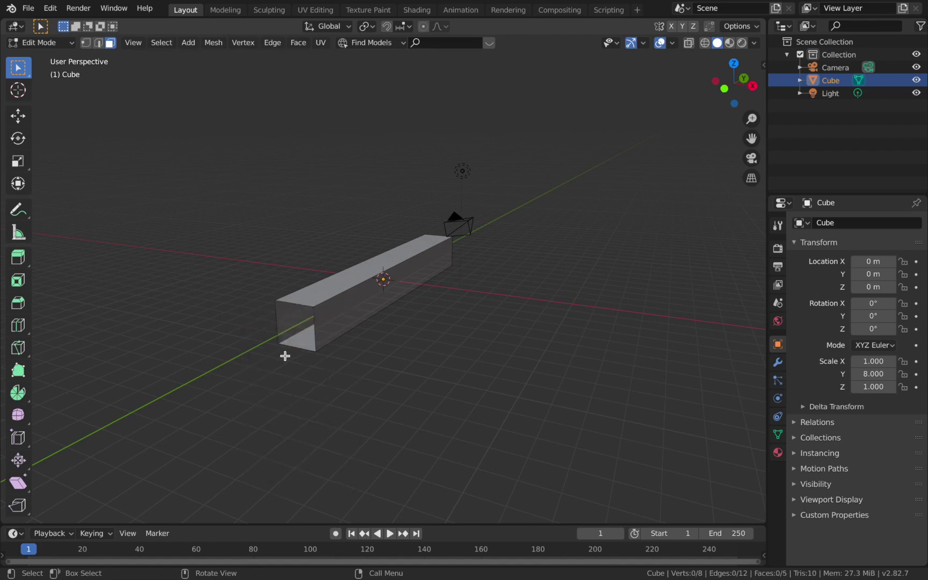
# Delete the beam's opposite end face as well.
pyautogui.hscroll(-15, 285, 356)
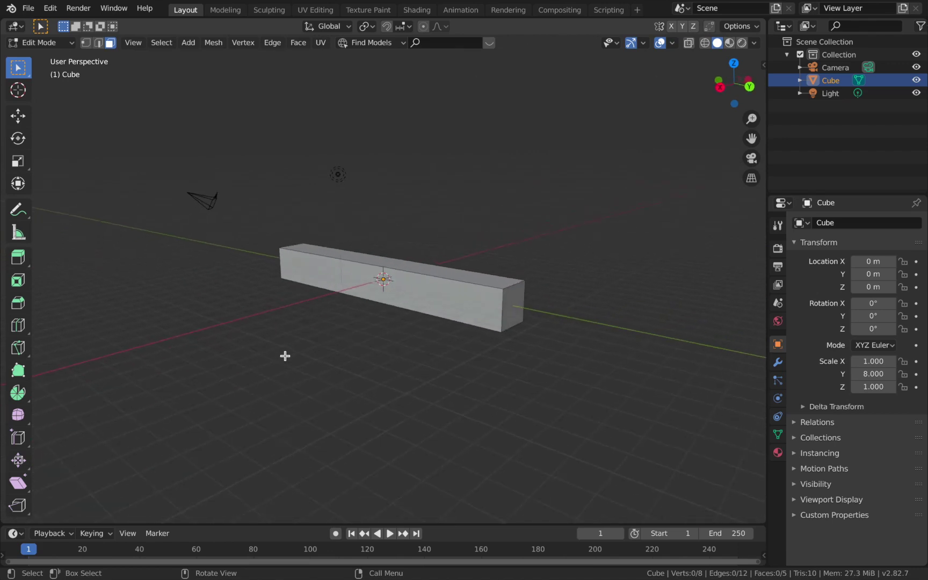
pyautogui.hscroll(-5, 285, 356)
pyautogui.click(399, 338)
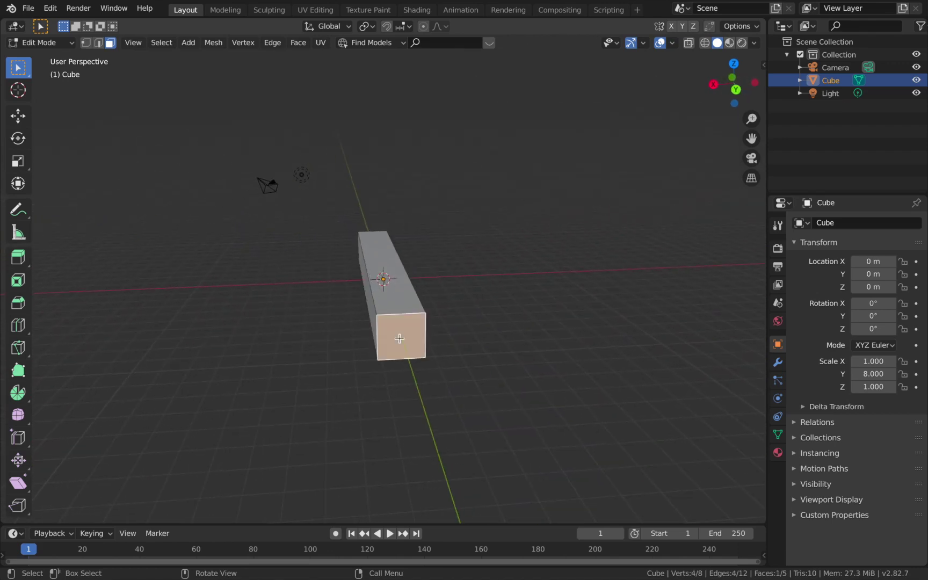
pyautogui.press('x')
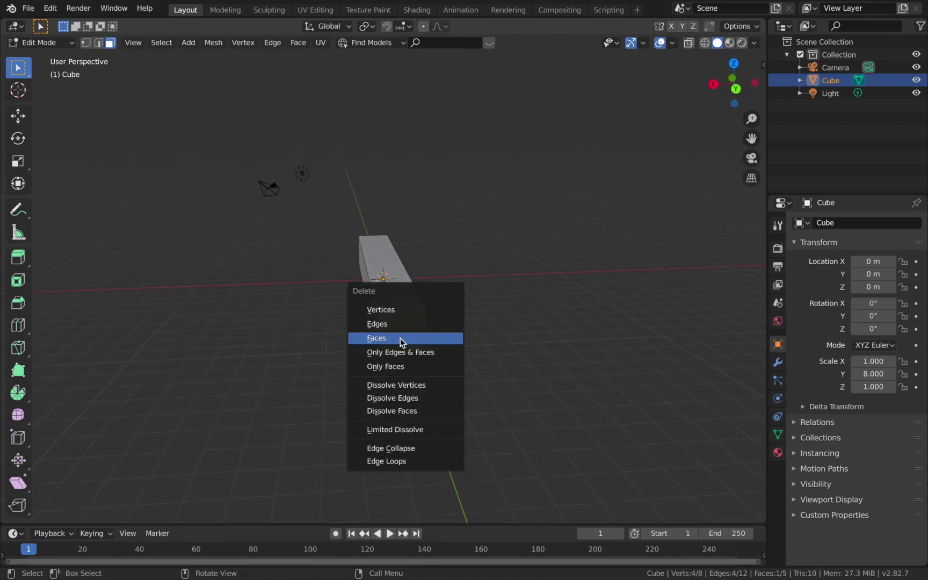
pyautogui.click(401, 338)
pyautogui.hscroll(-8, 399, 339)
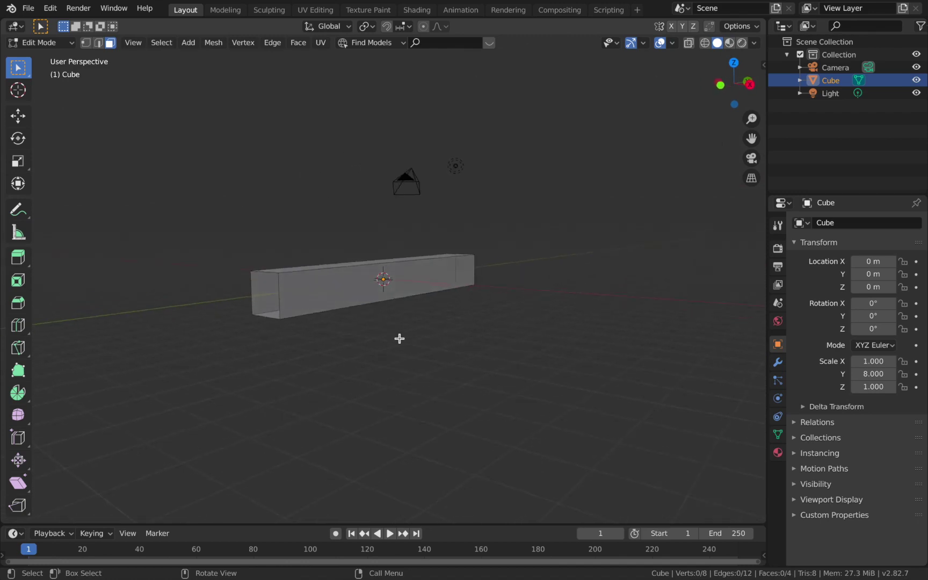
pyautogui.hscroll(-10, 399, 338)
# Back in Object Mode, clear the camera's location and rotation to the origin.
pyautogui.press('Tab')
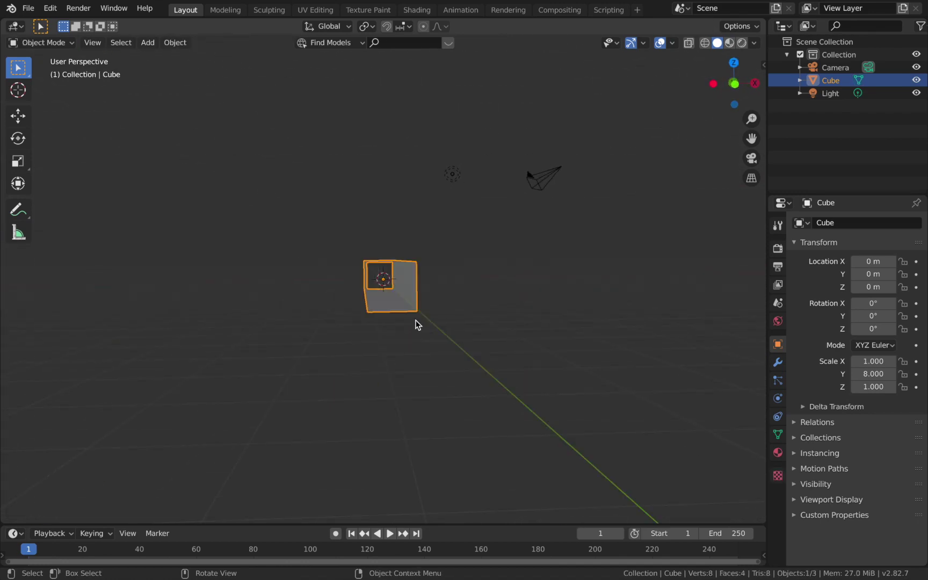
pyautogui.click(531, 177)
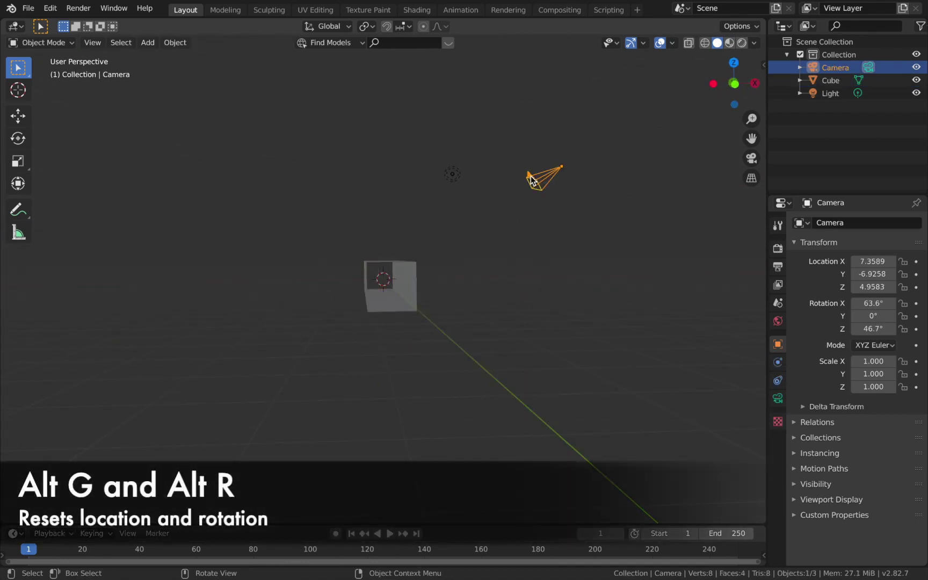
pyautogui.hscroll(-8, 531, 179)
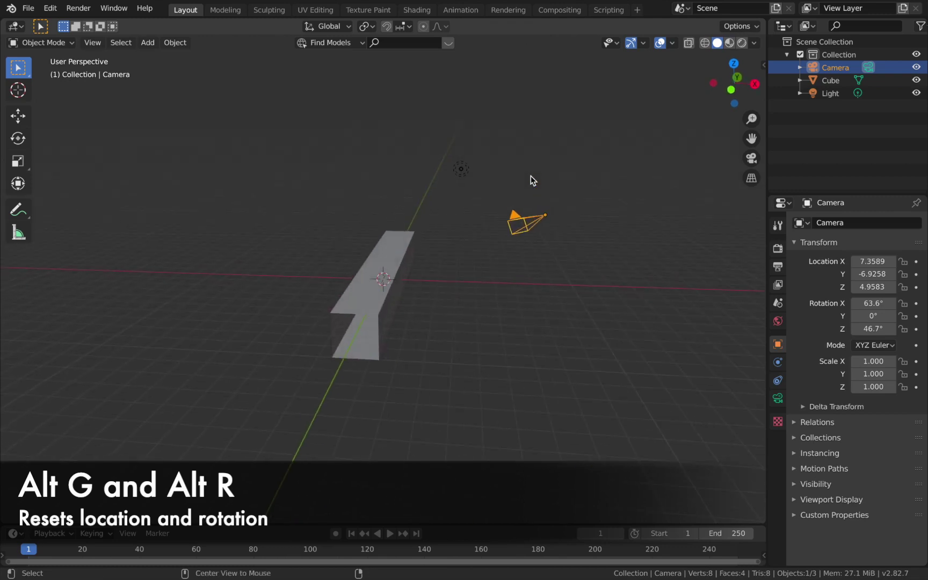
pyautogui.hotkey('alt', 'g')
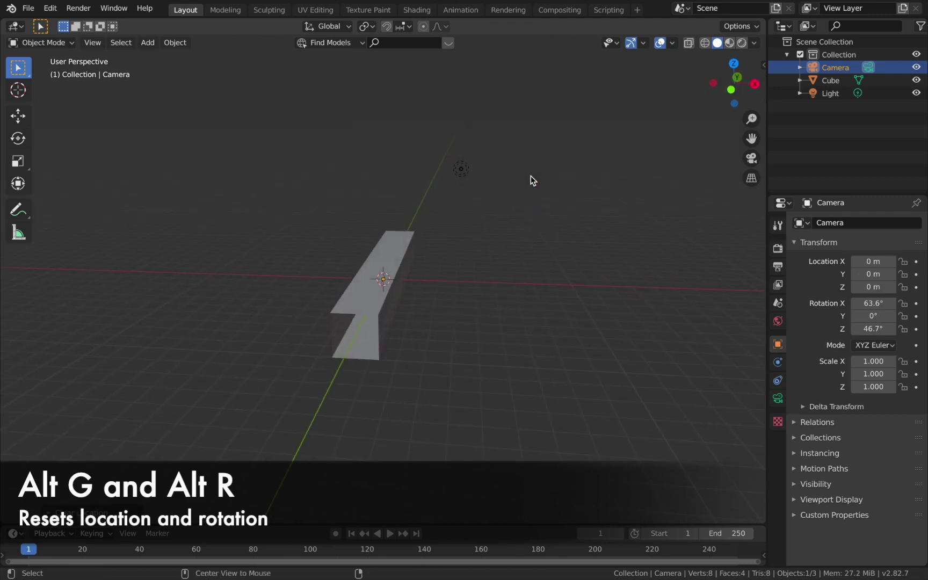
pyautogui.hotkey('alt', 'r')
pyautogui.scroll(5, 531, 175)
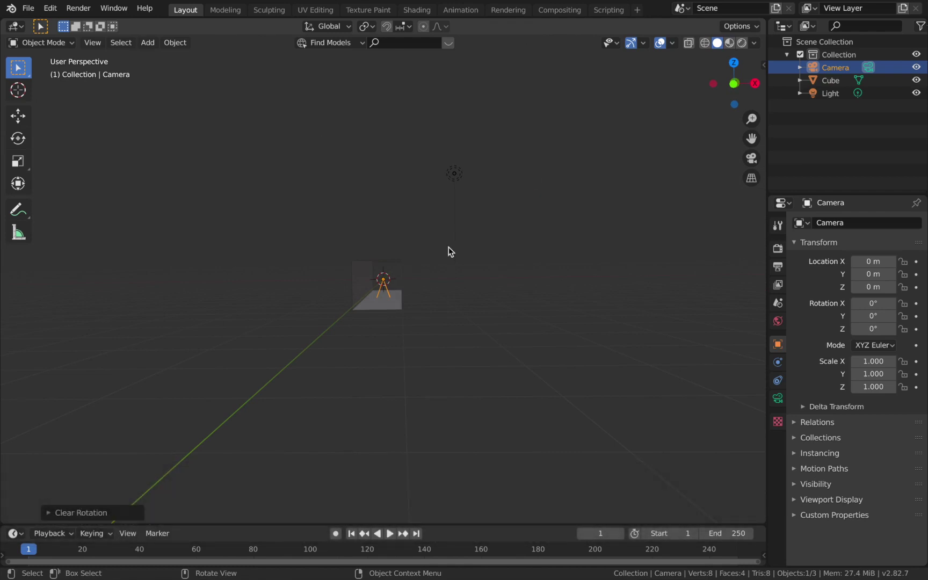
# Rotate the camera 90° about X and move it to Y −8 m.
pyautogui.press('r')
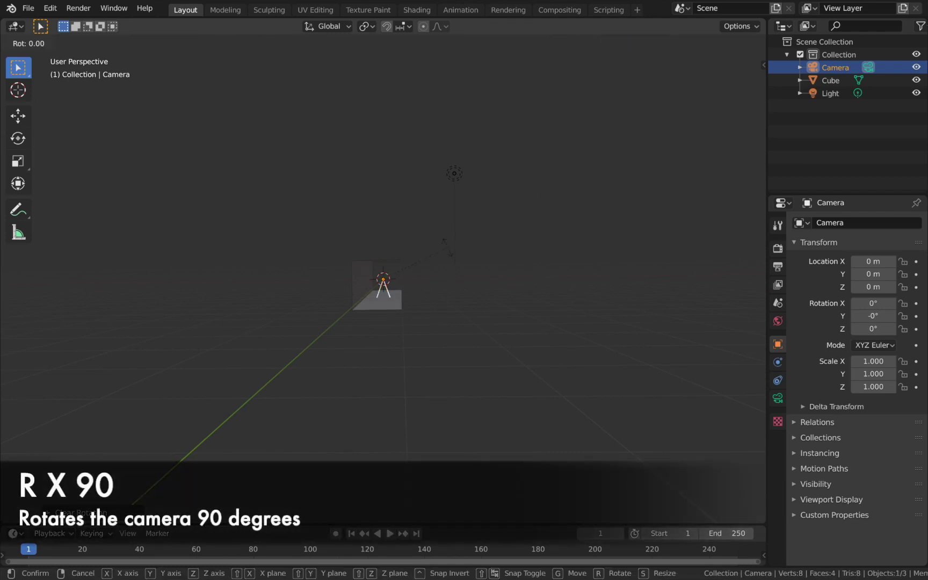
pyautogui.write('x90')
pyautogui.press('Return')
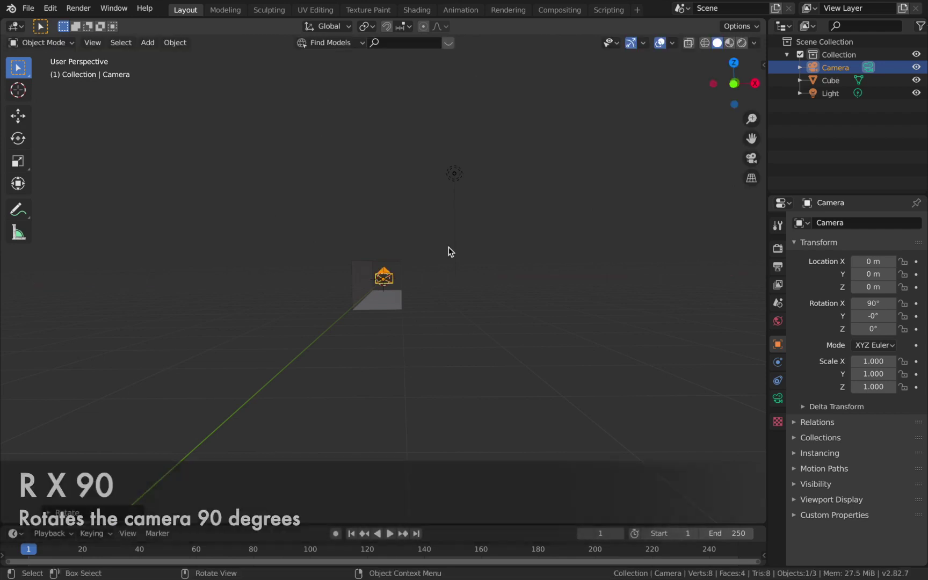
pyautogui.press('g')
pyautogui.press('y')
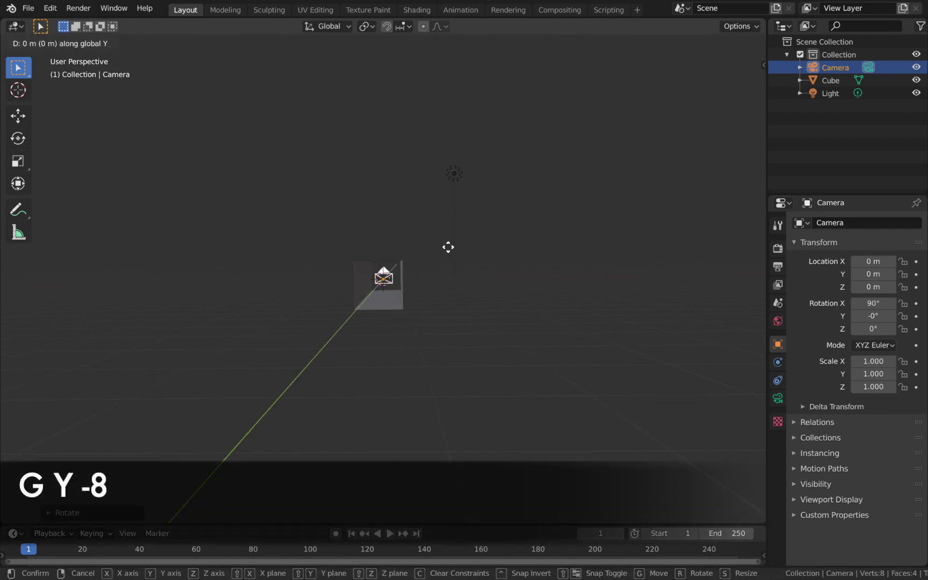
pyautogui.write('-8')
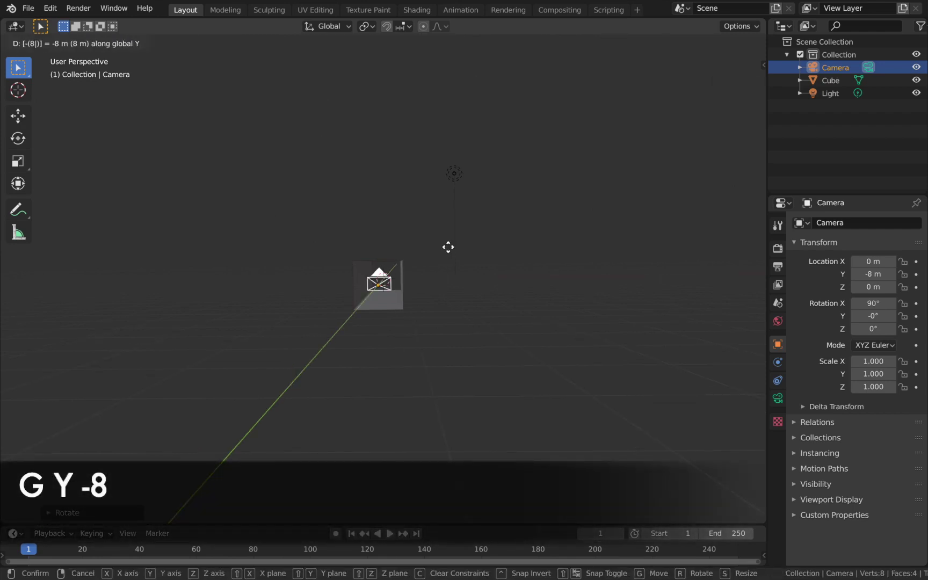
pyautogui.press('Return')
pyautogui.press('KP_8')
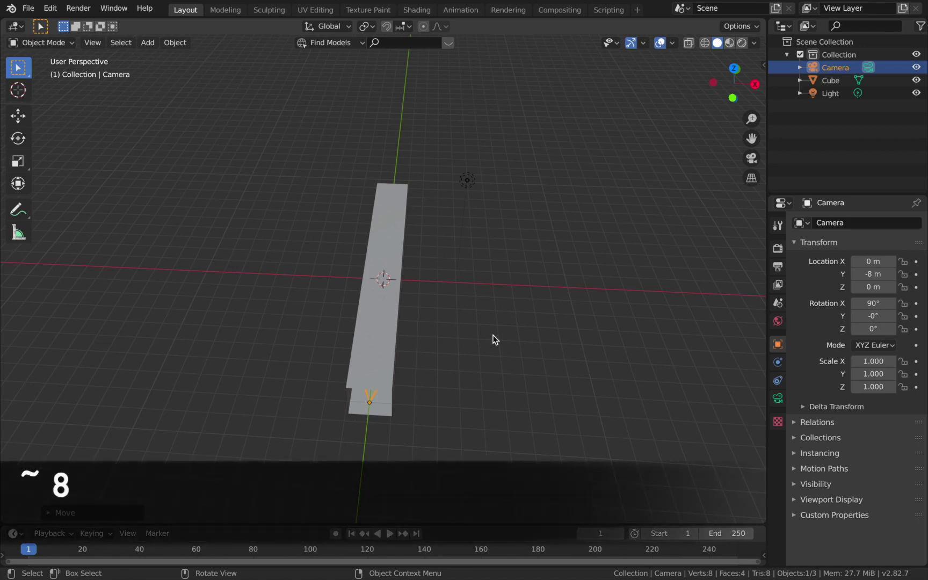
# View from the top and switch viewport shading to wireframe, then solid.
pyautogui.press('`')
pyautogui.press('KP_8')
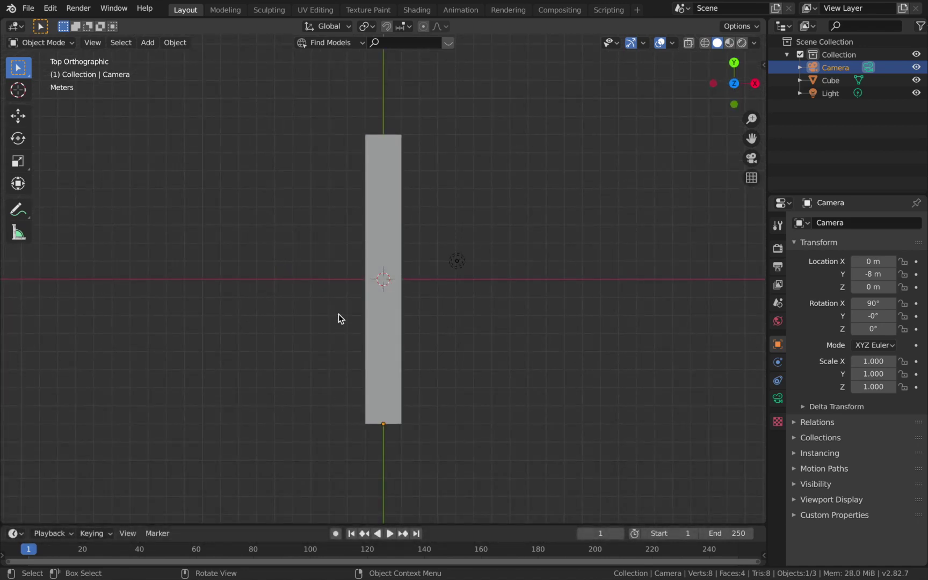
pyautogui.press('z')
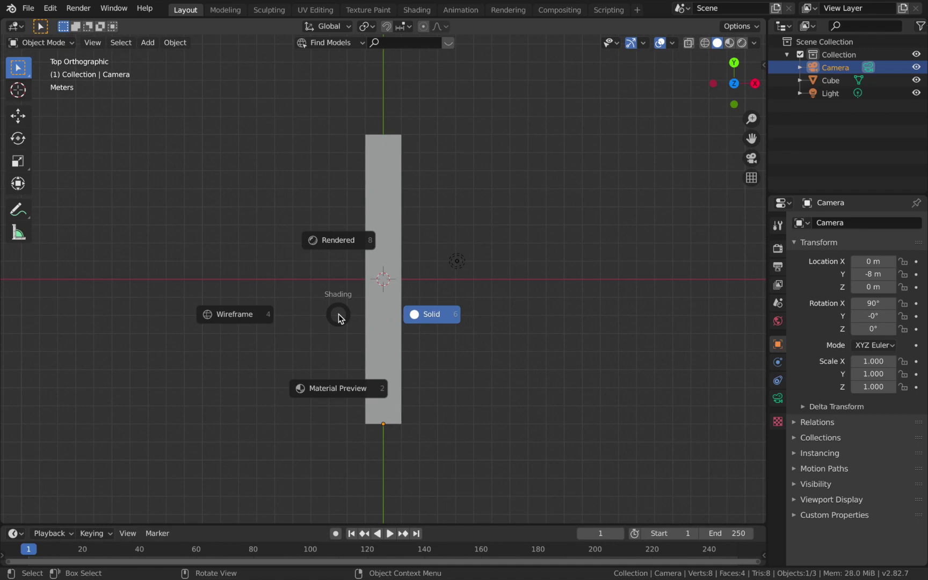
pyautogui.press('4')
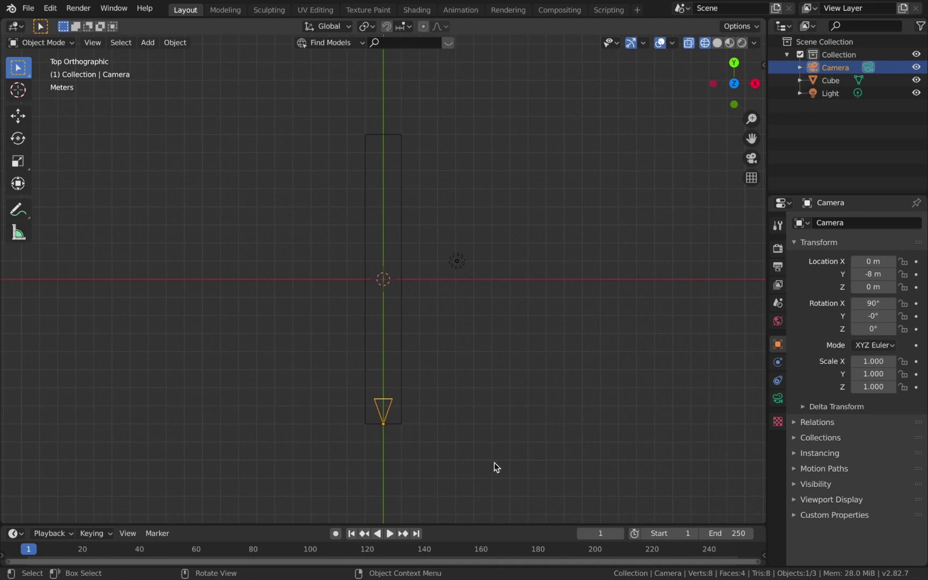
pyautogui.hotkey('shift', 'z')
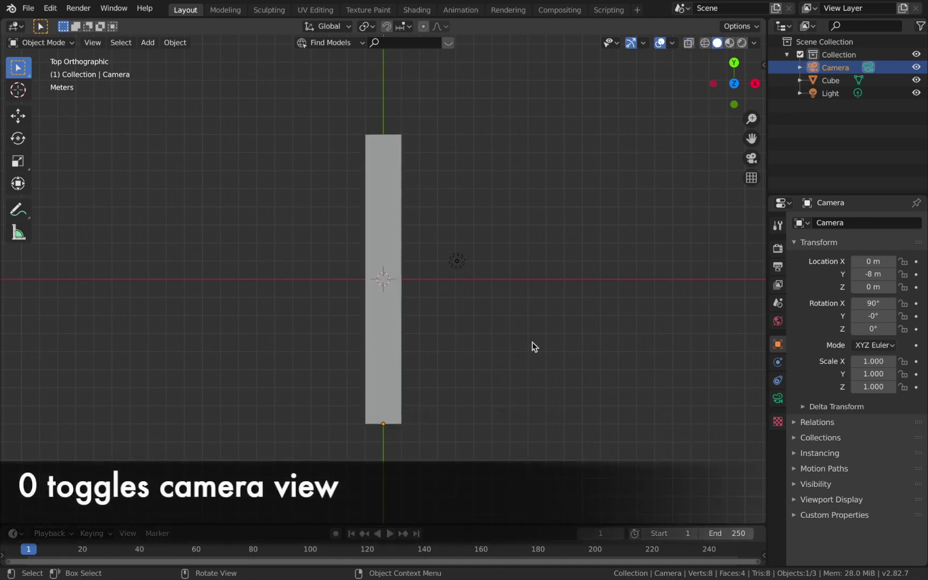
# Check the camera's view down the tunnel, then return to Top view.
pyautogui.press('KP_0')
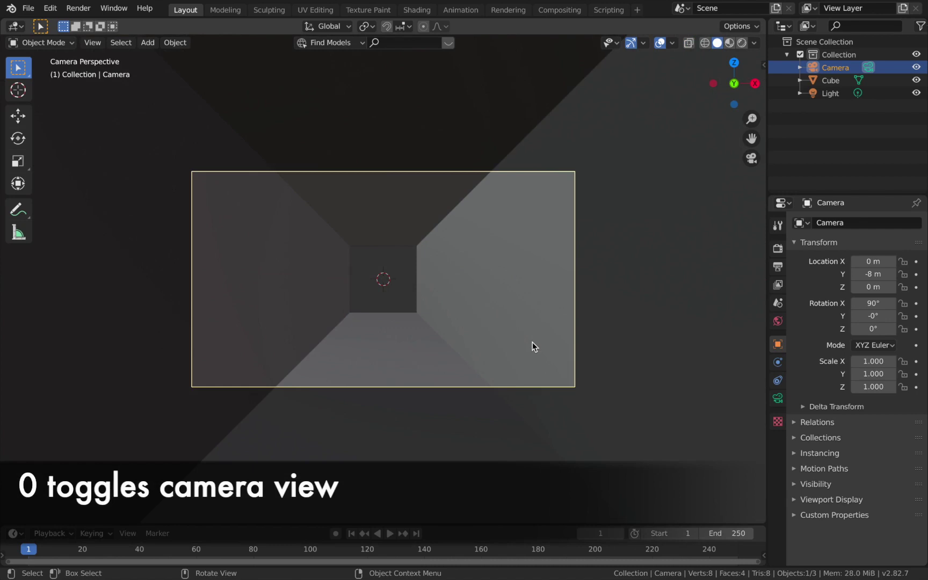
pyautogui.press('KP_0')
pyautogui.press('KP_0')
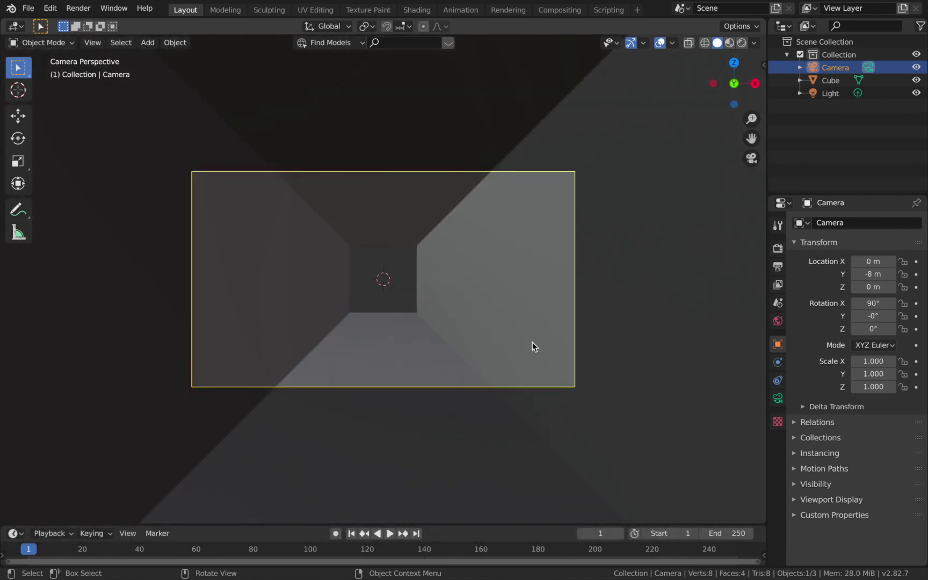
pyautogui.press('KP_0')
pyautogui.press('`')
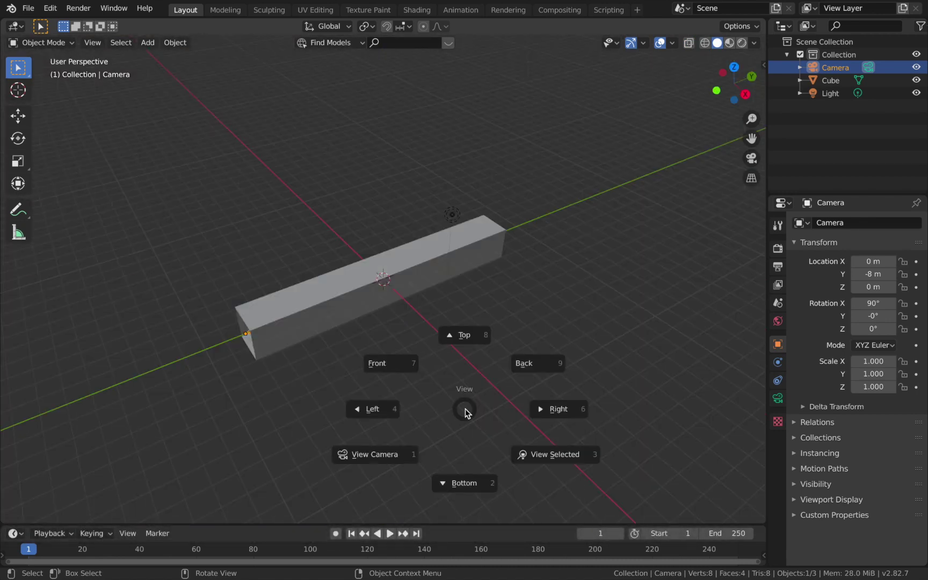
pyautogui.click(467, 379)
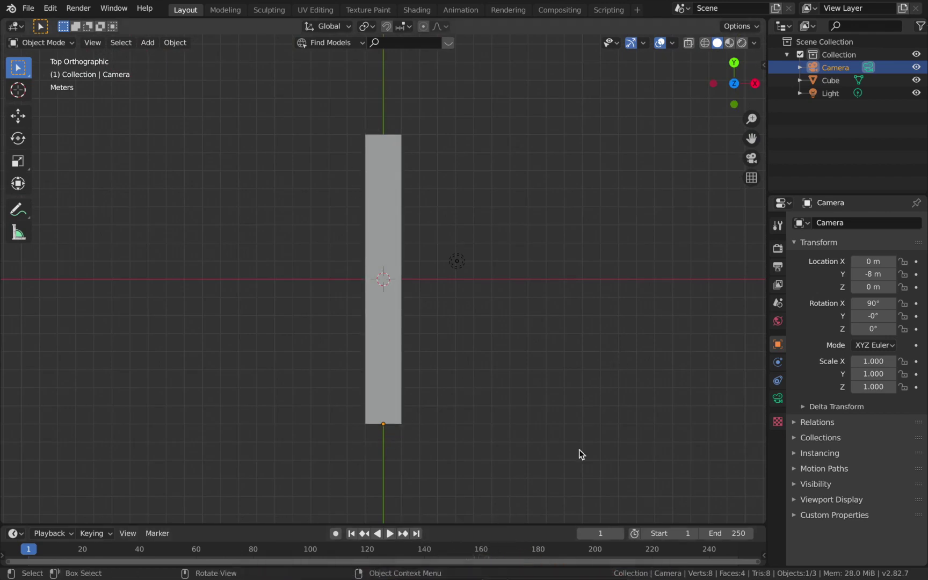
# Enlarge the timeline and set the animation's end frame to 120.
pyautogui.moveTo(526, 517); pyautogui.dragTo(534, 367)
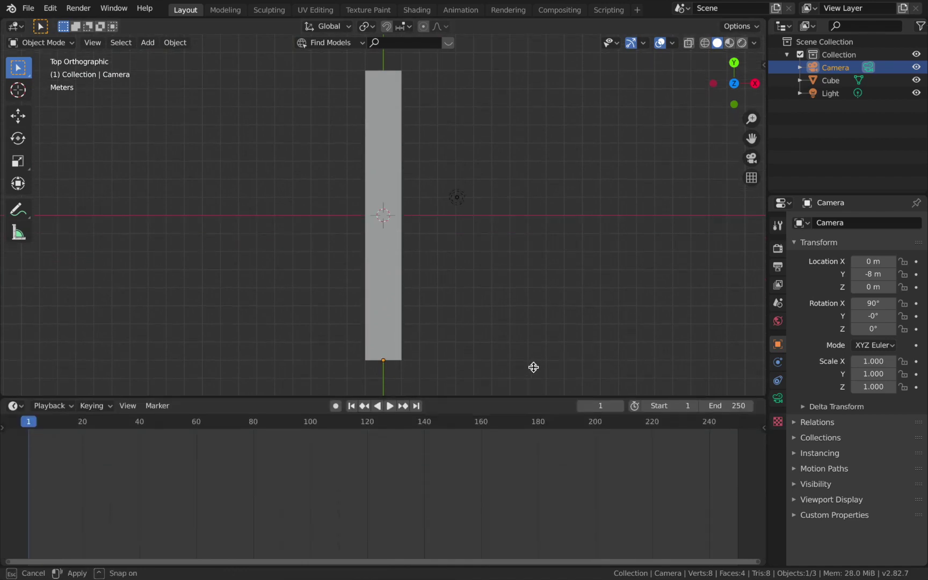
pyautogui.click(728, 371)
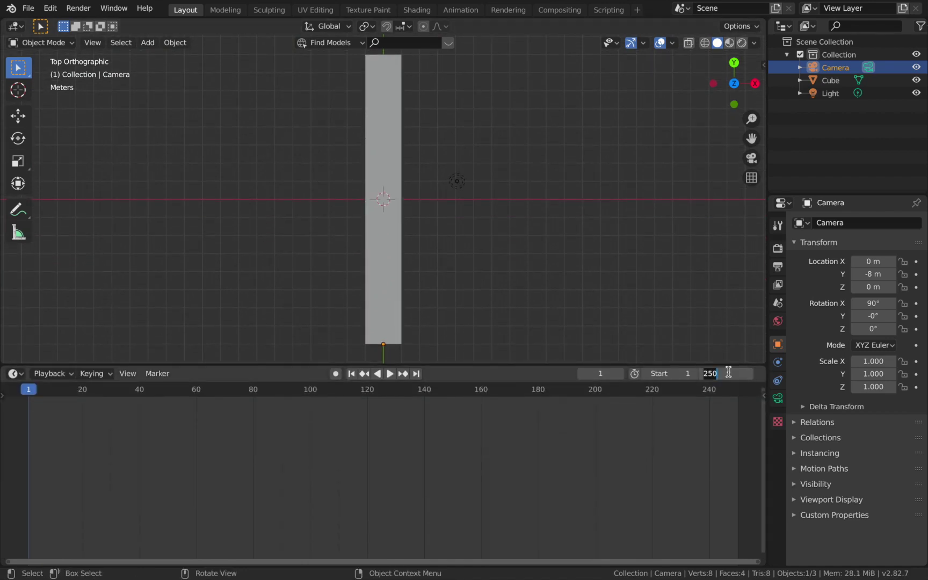
pyautogui.write('120')
pyautogui.press('Return')
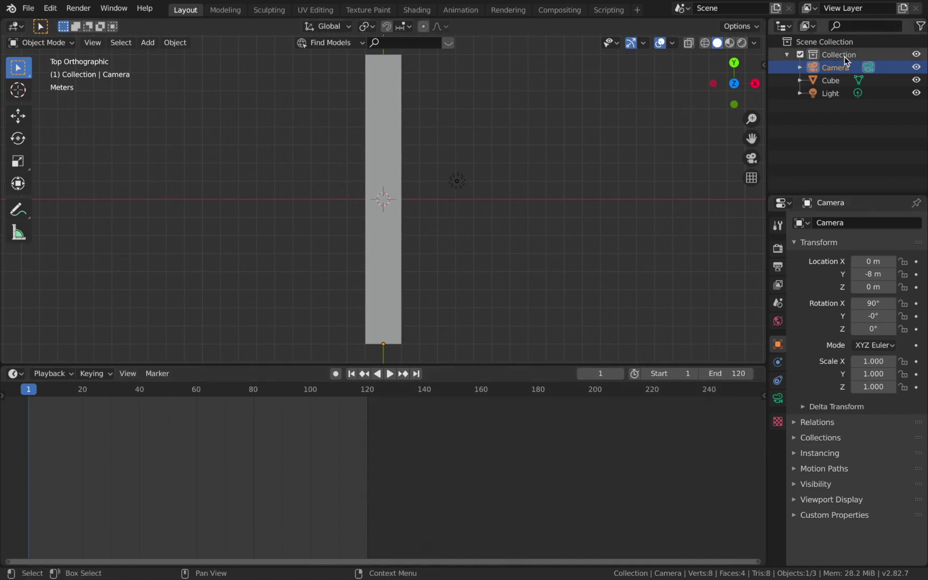
# Keyframe camera Location Y at −8 m on frame 0, then set Y 8 m on frame 120.
pyautogui.click(26, 391)
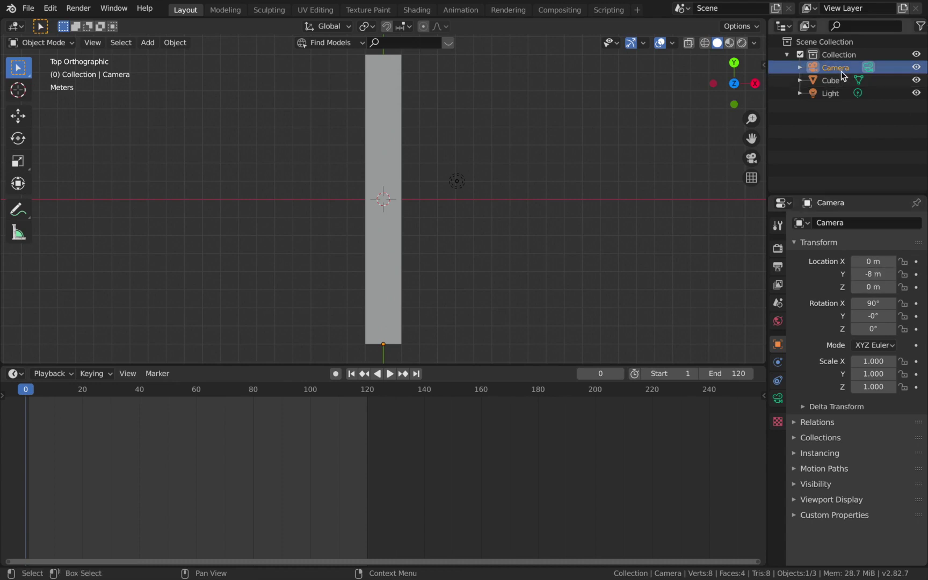
pyautogui.click(916, 275)
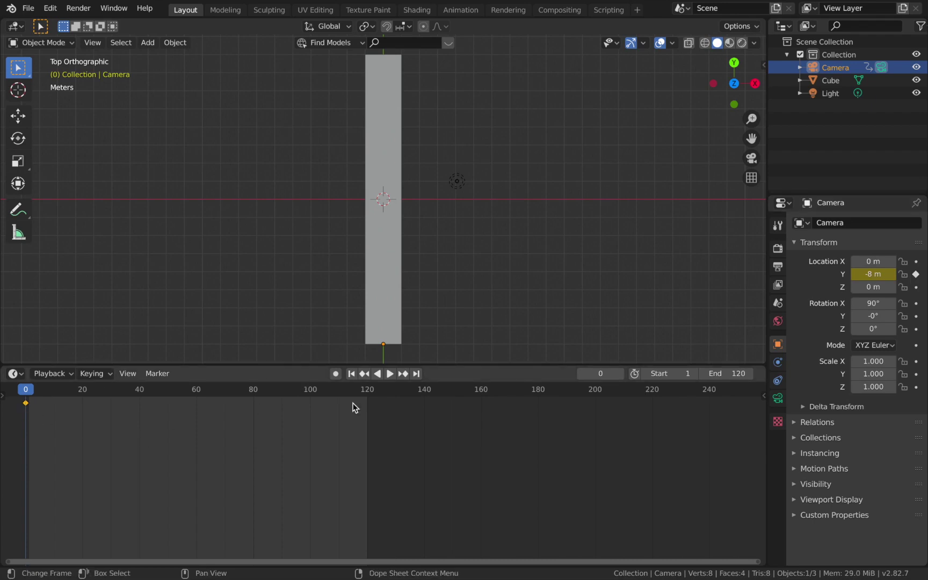
pyautogui.click(370, 397)
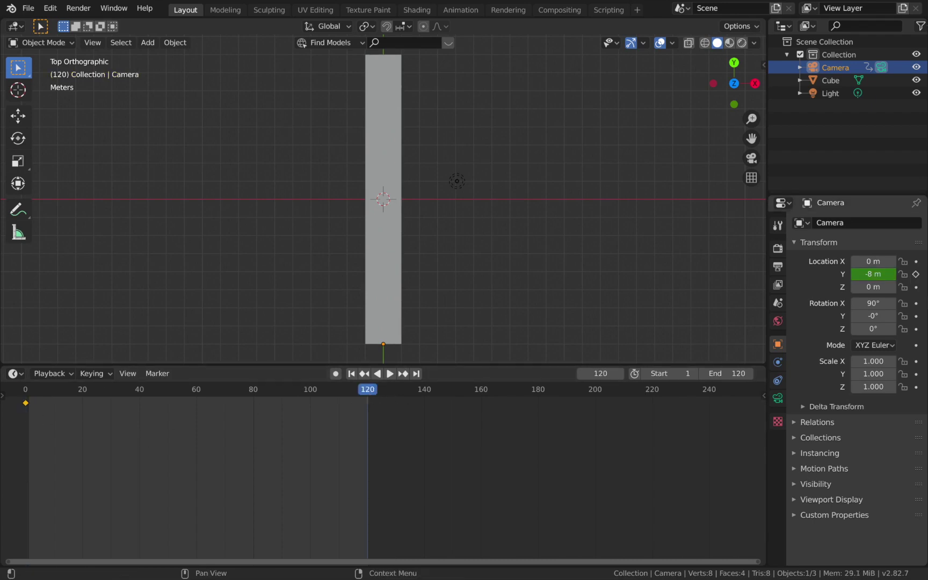
pyautogui.click(871, 274)
pyautogui.write('8')
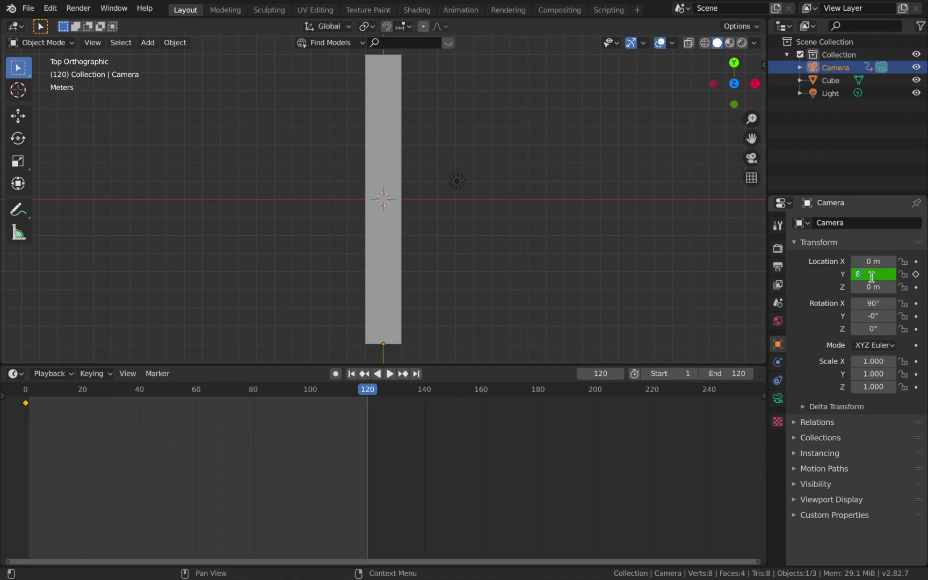
pyautogui.press('Return')
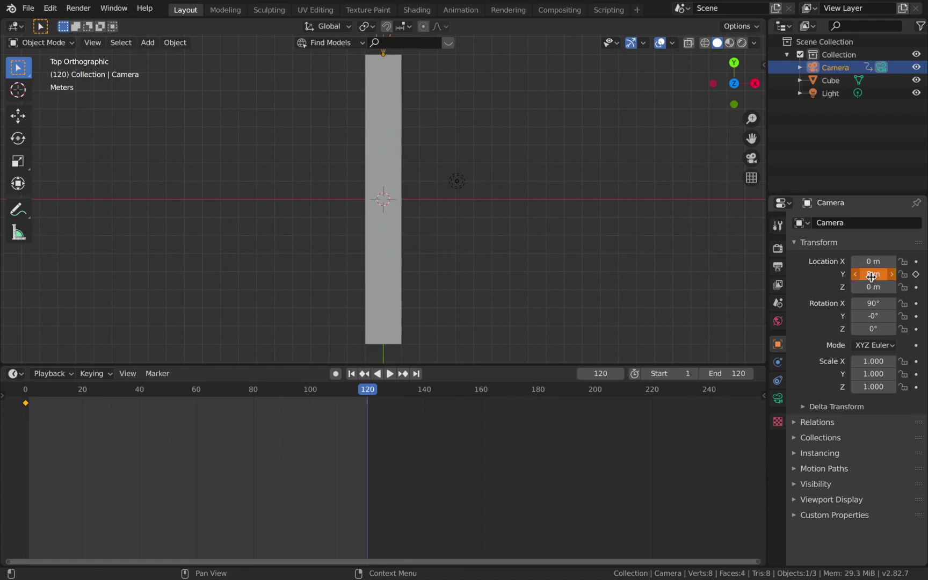
# Keyframe the camera's Y 8 m at frame 120, preview playback, and select all keyframes.
pyautogui.click(916, 274)
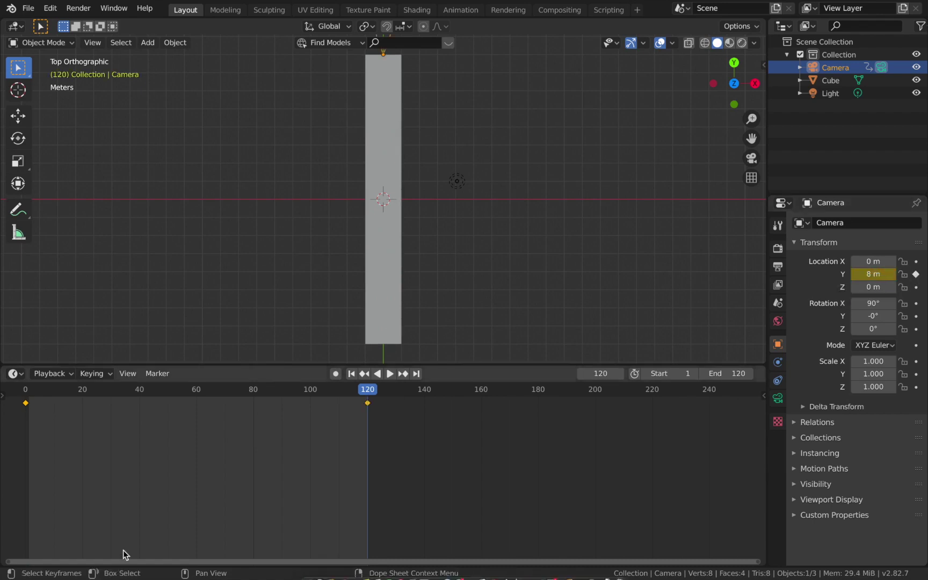
pyautogui.press('space')
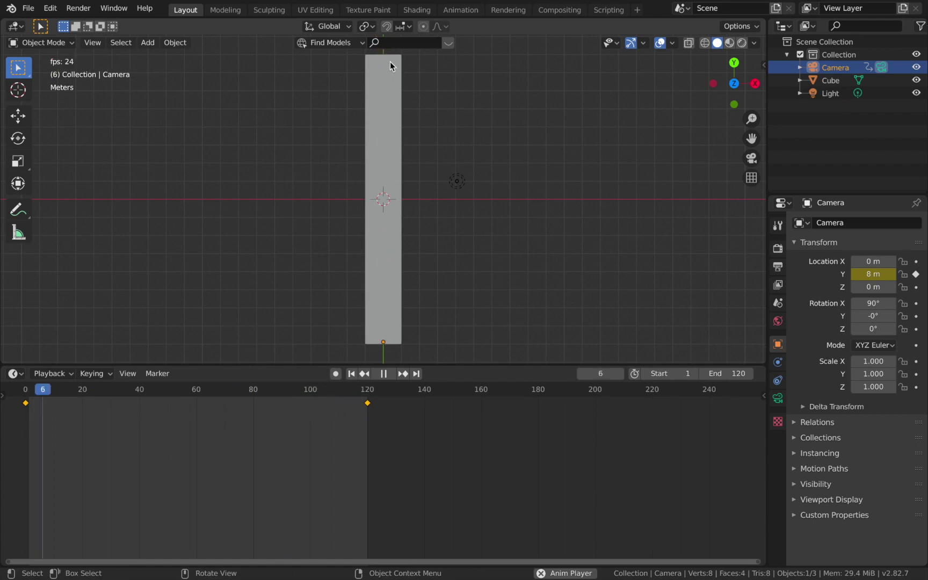
pyautogui.press('space')
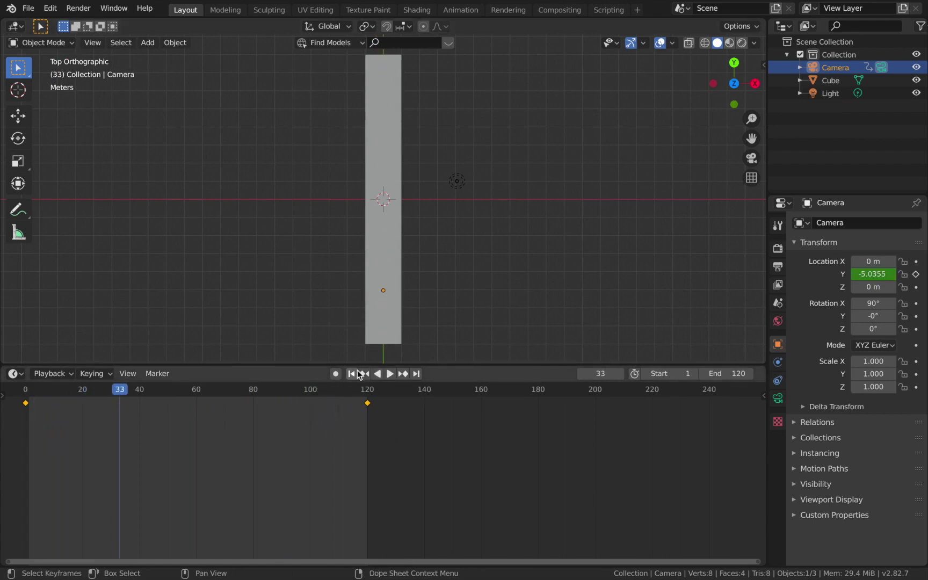
pyautogui.click(352, 374)
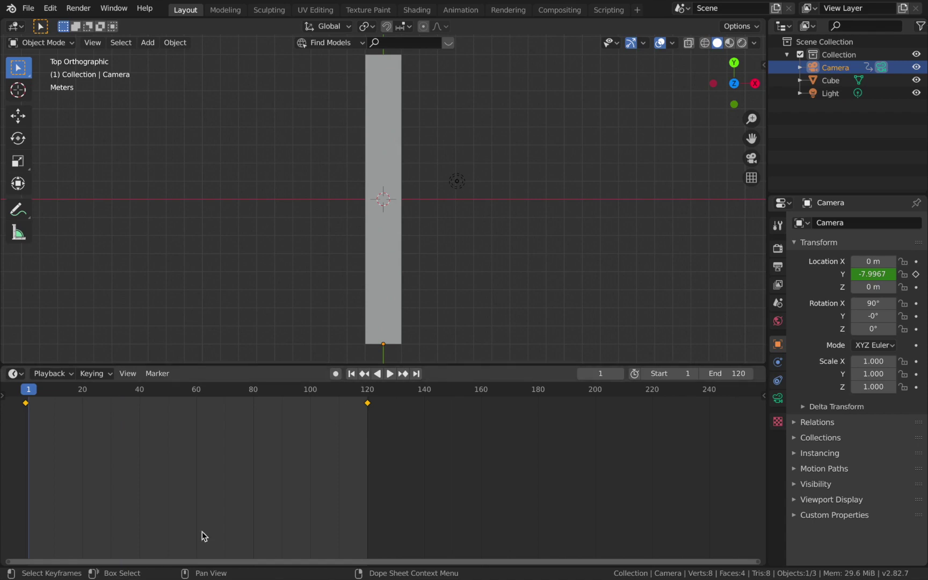
pyautogui.press('space')
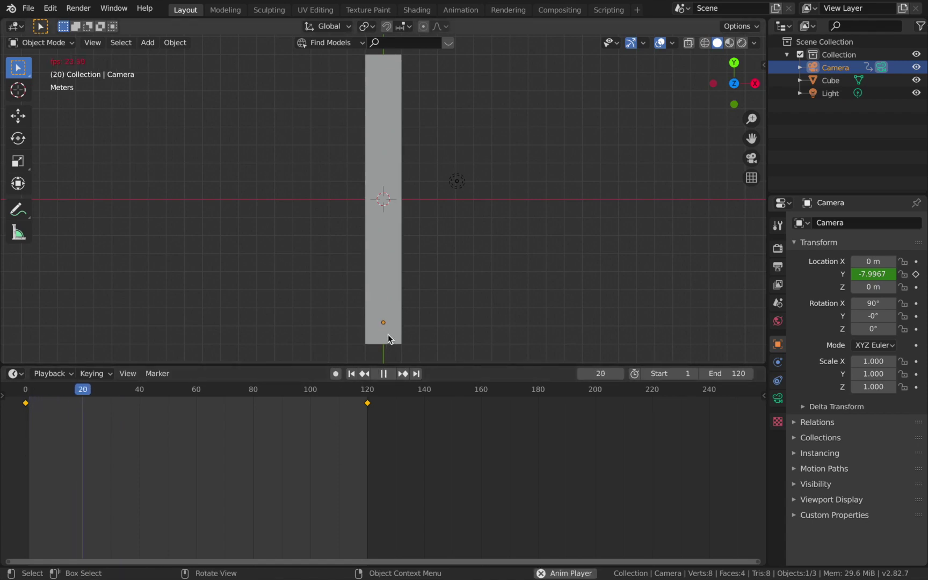
pyautogui.press('space')
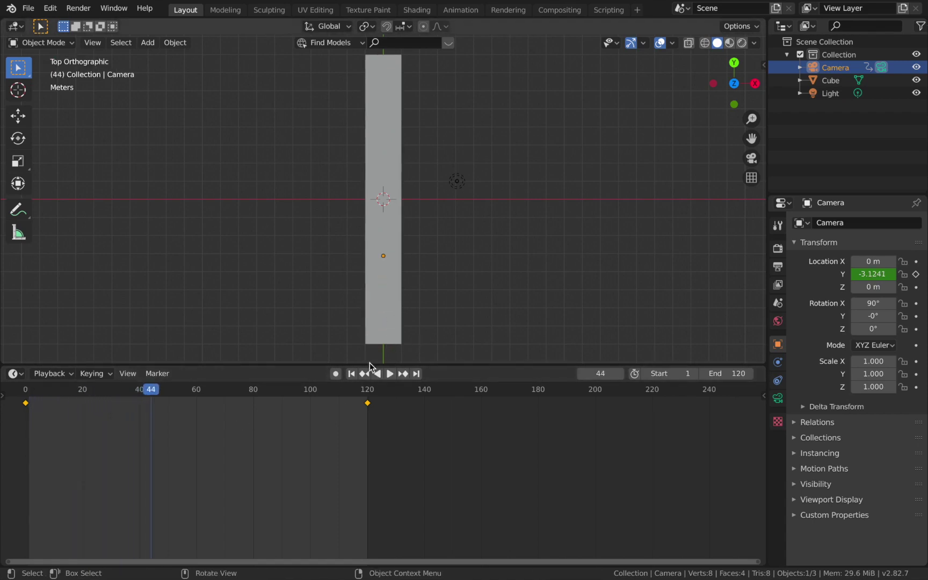
pyautogui.click(351, 374)
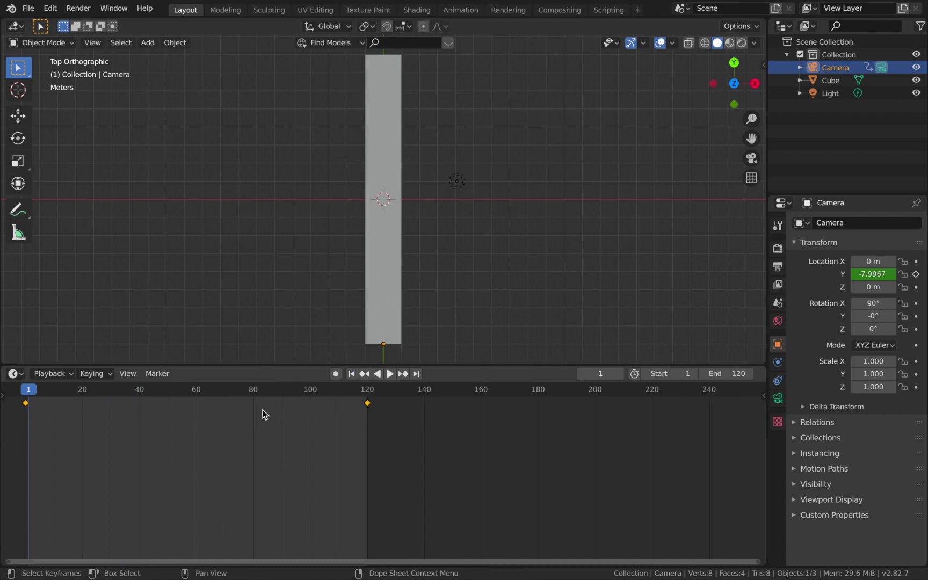
pyautogui.press('a')
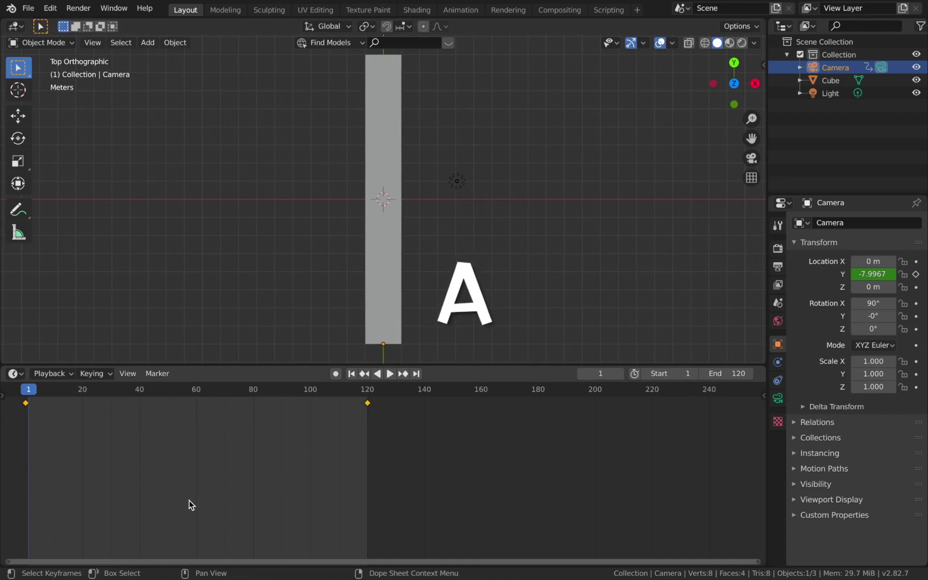
pyautogui.press('t')
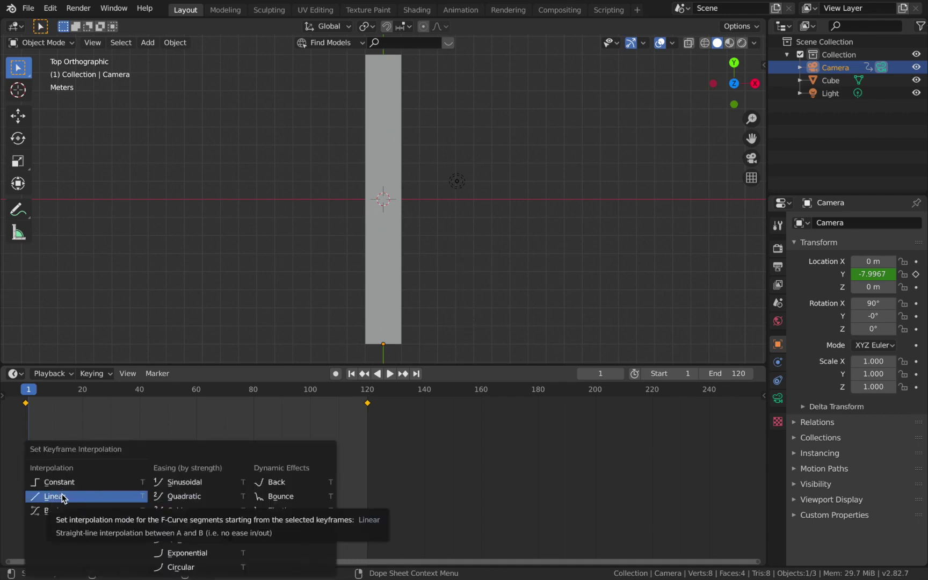
# Set the keyframe interpolation to Linear and play the fly-through from the camera view.
pyautogui.click(62, 497)
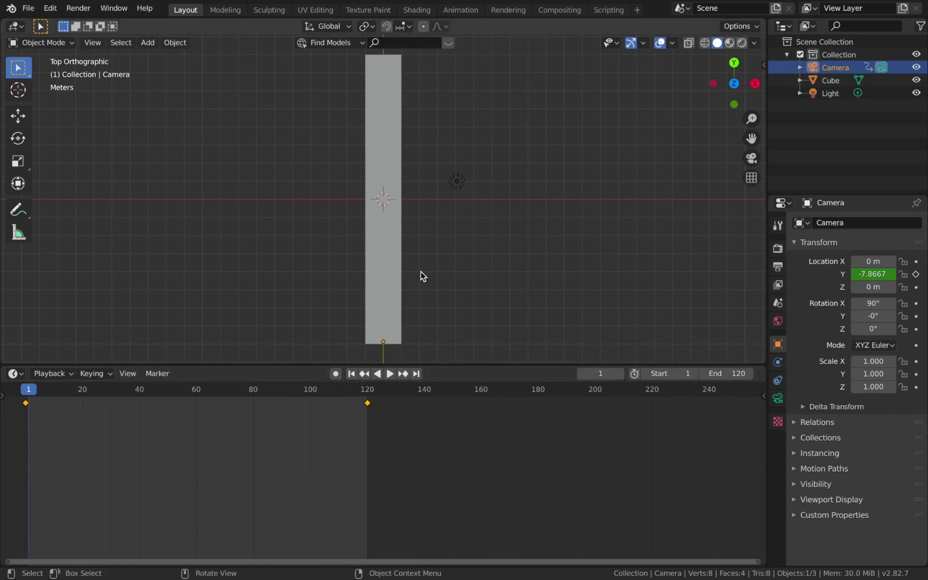
pyautogui.press('space')
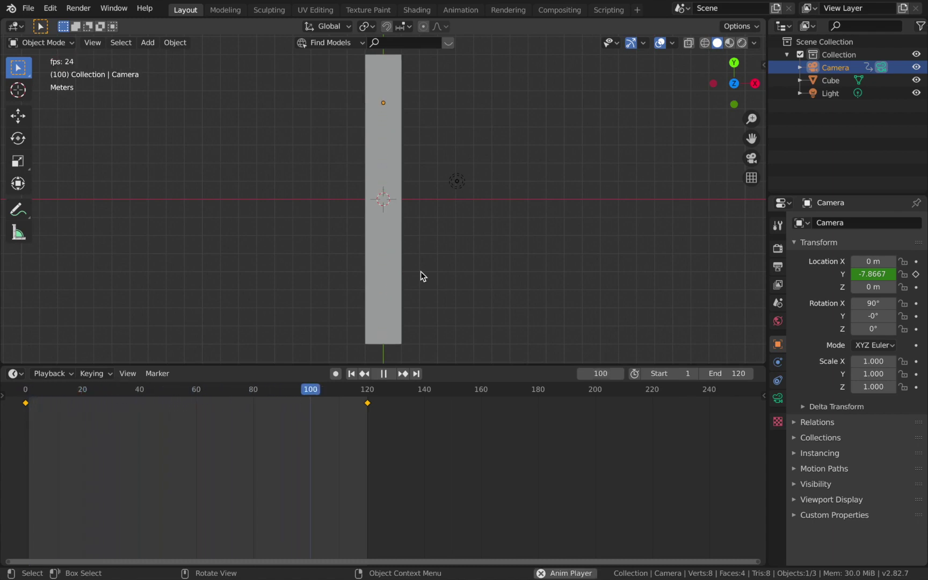
pyautogui.press('KP_5')
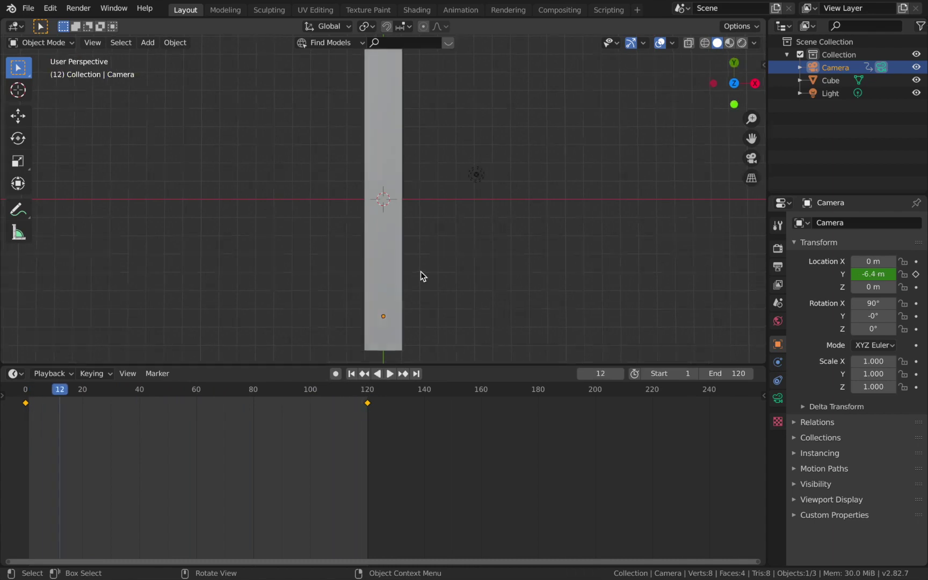
pyautogui.press('KP_0')
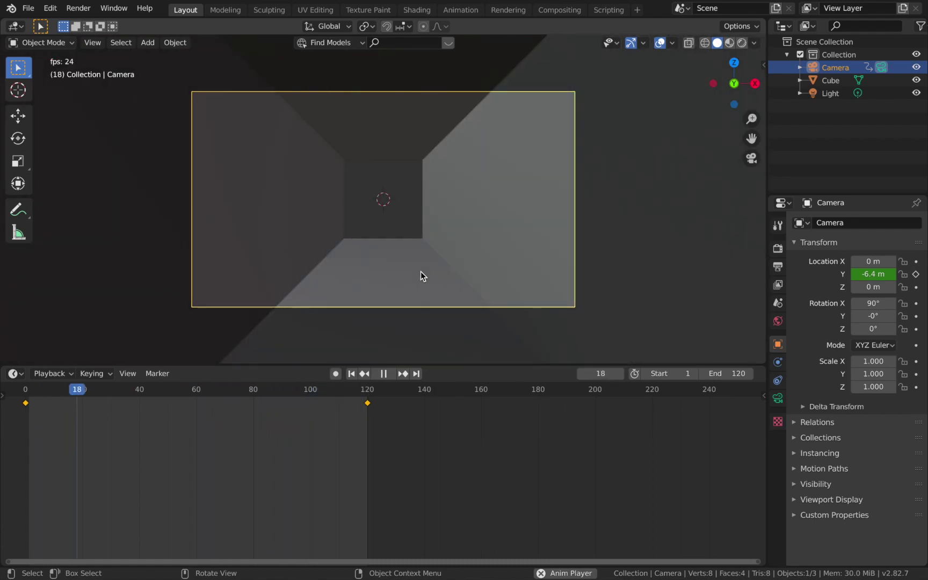
pyautogui.press('space')
# Enter Edit Mode on the tube, view it from the top, and select all faces.
pyautogui.click(353, 375)
pyautogui.press('KP_0')
pyautogui.click(379, 215)
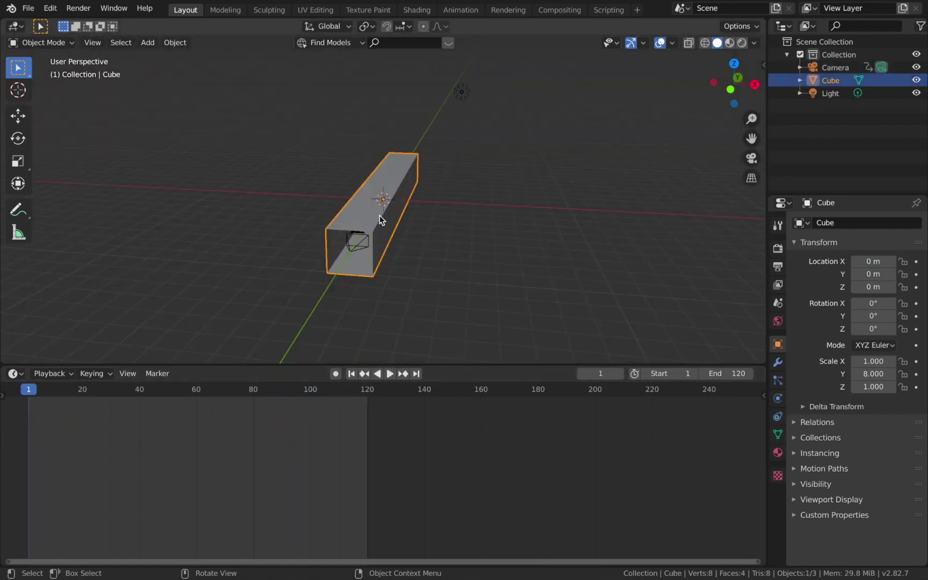
pyautogui.moveTo(379, 215); pyautogui.dragTo(396, 255, button='middle')
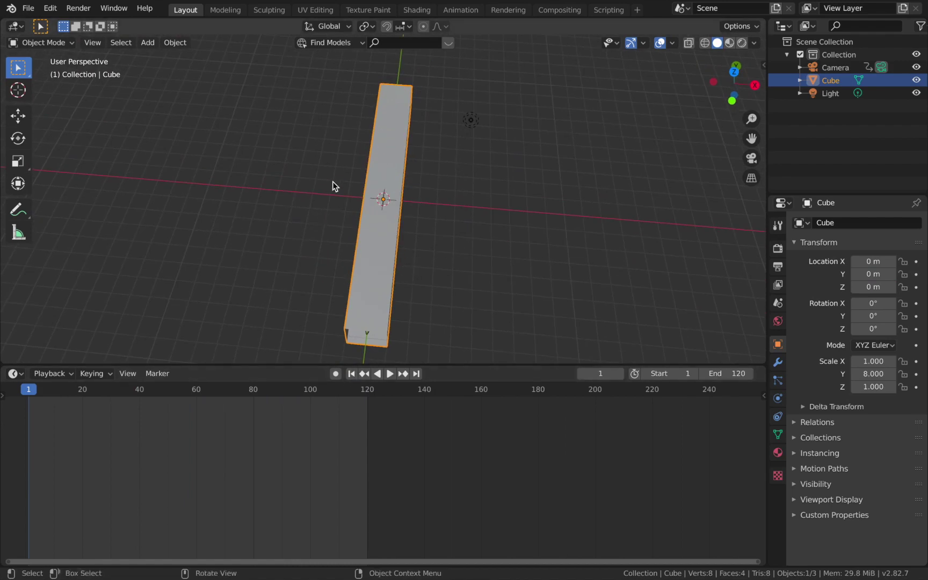
pyautogui.press('Tab')
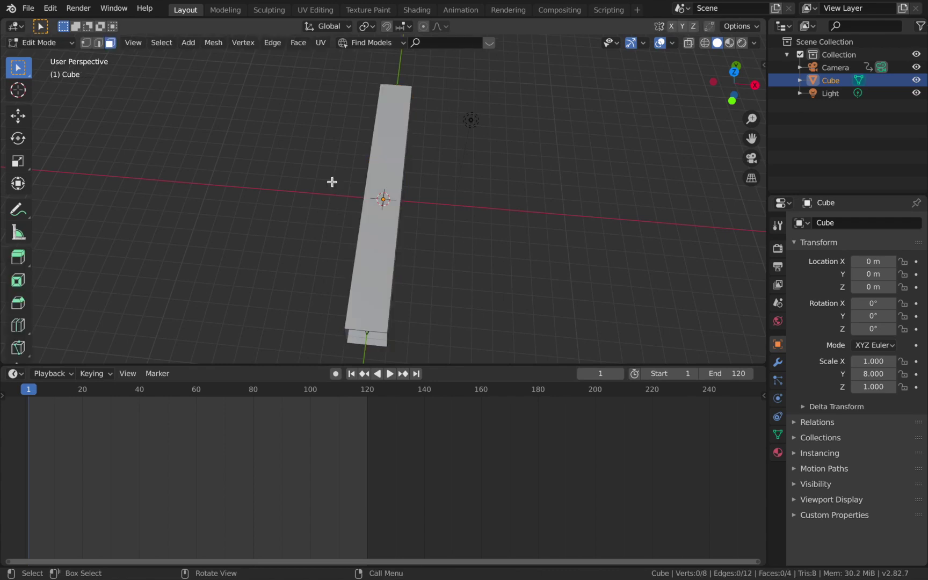
pyautogui.press('`')
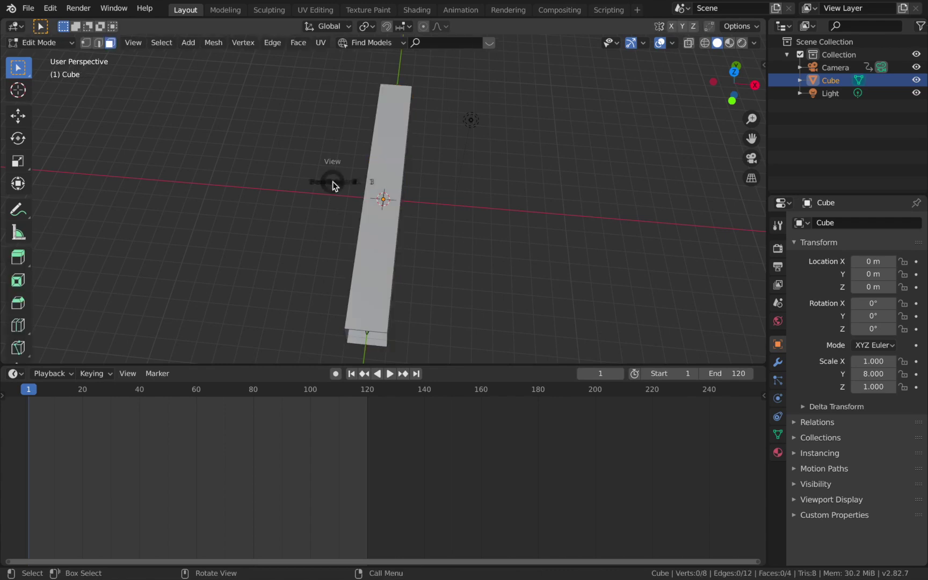
pyautogui.click(332, 183)
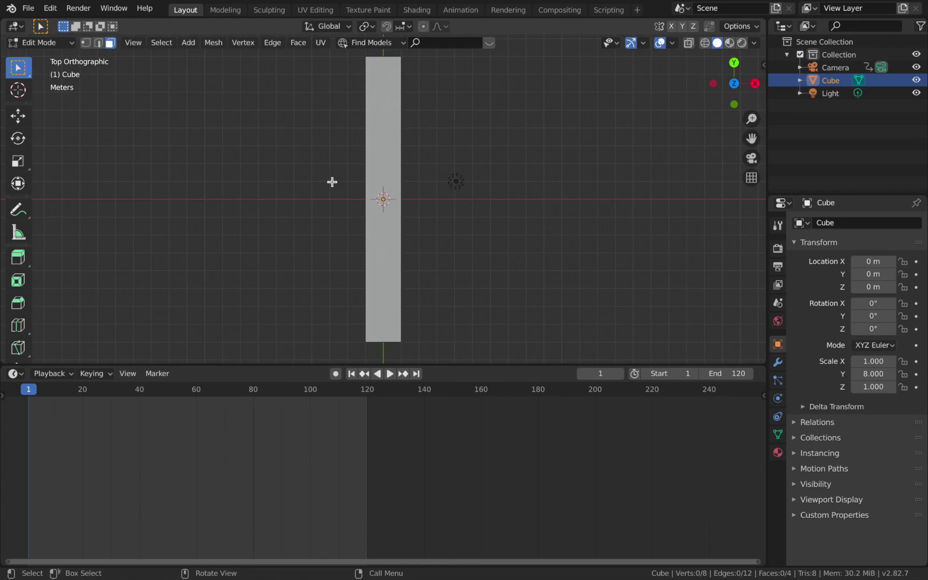
pyautogui.press('1')
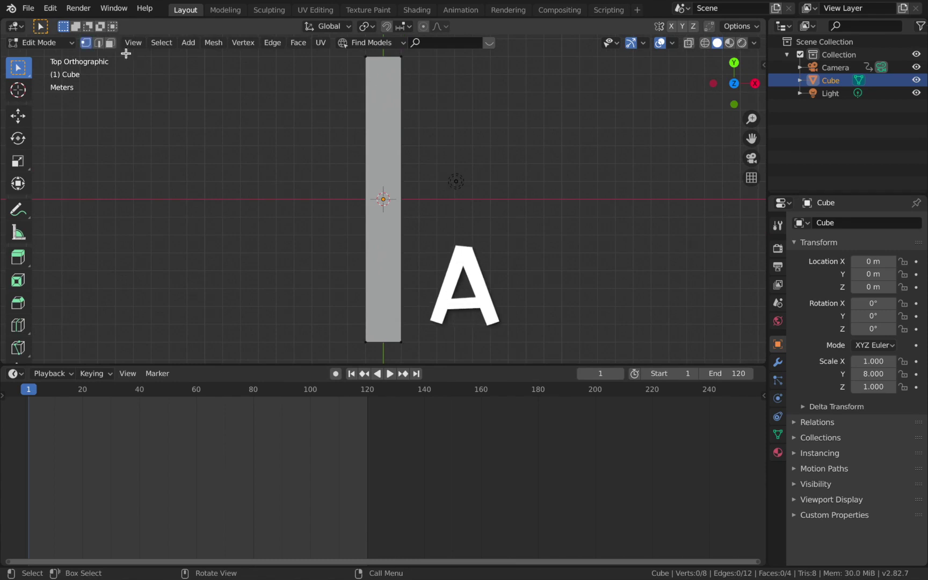
pyautogui.press('a')
pyautogui.click(110, 43)
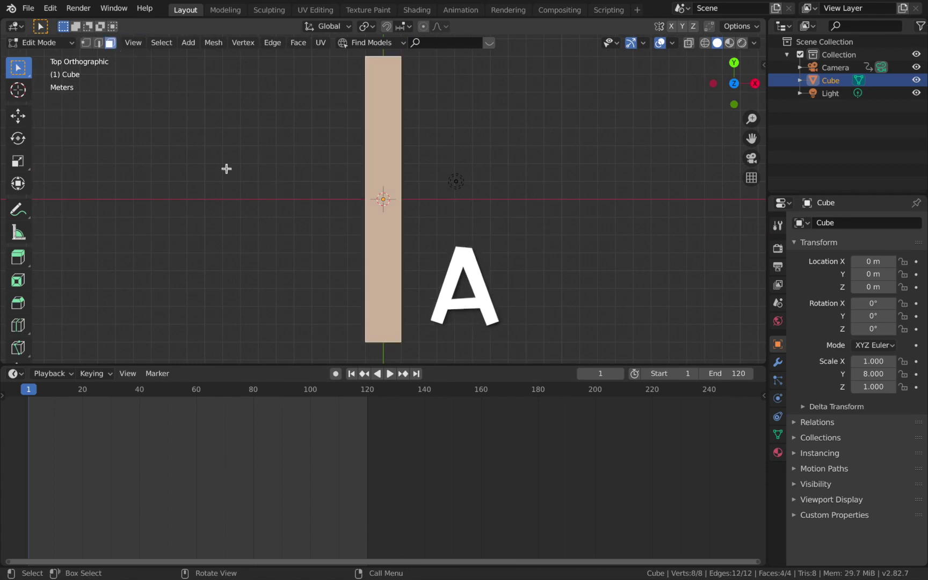
pyautogui.moveTo(238, 185); pyautogui.dragTo(238, 186, button='middle')
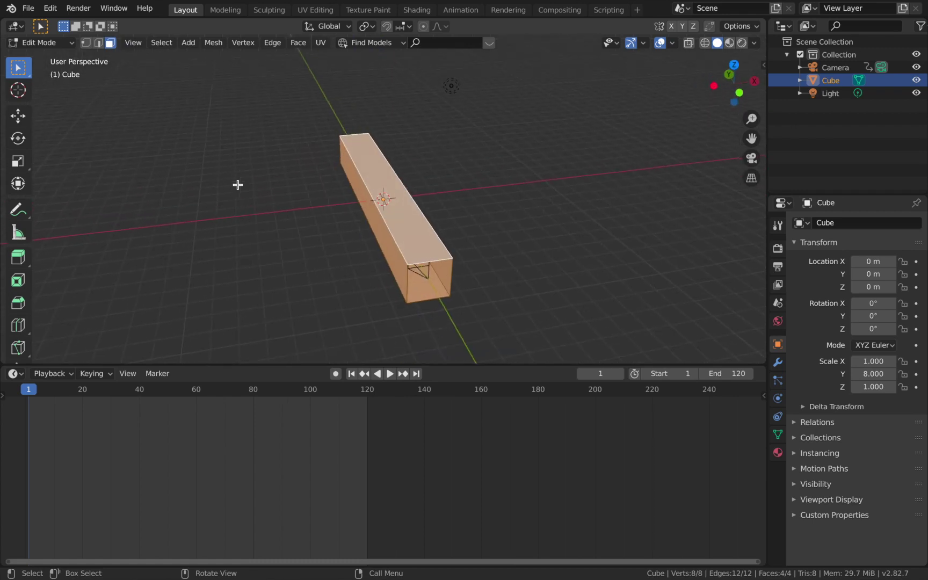
# Apply Edge > Subdivide to the mesh and raise Number of Cuts to 8.
pyautogui.click(271, 43)
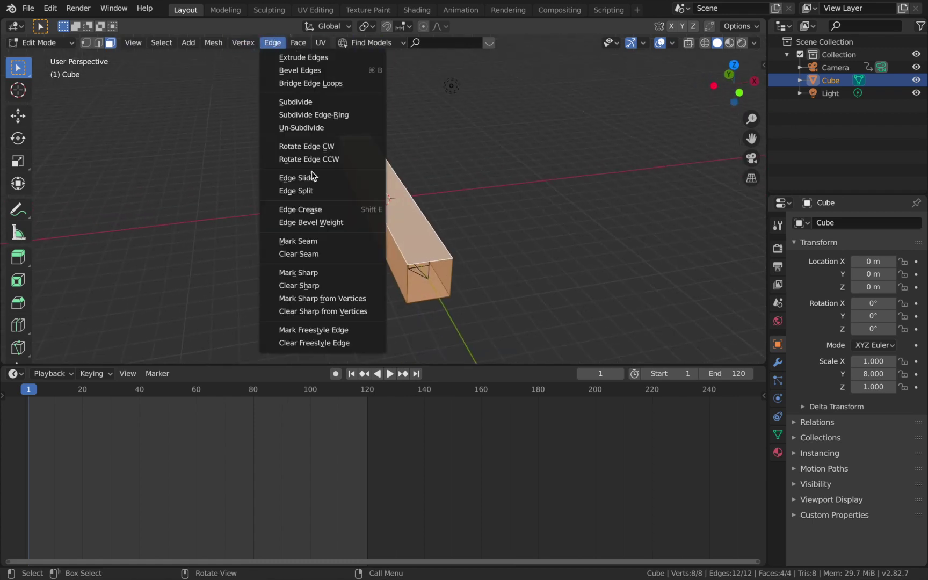
pyautogui.click(316, 102)
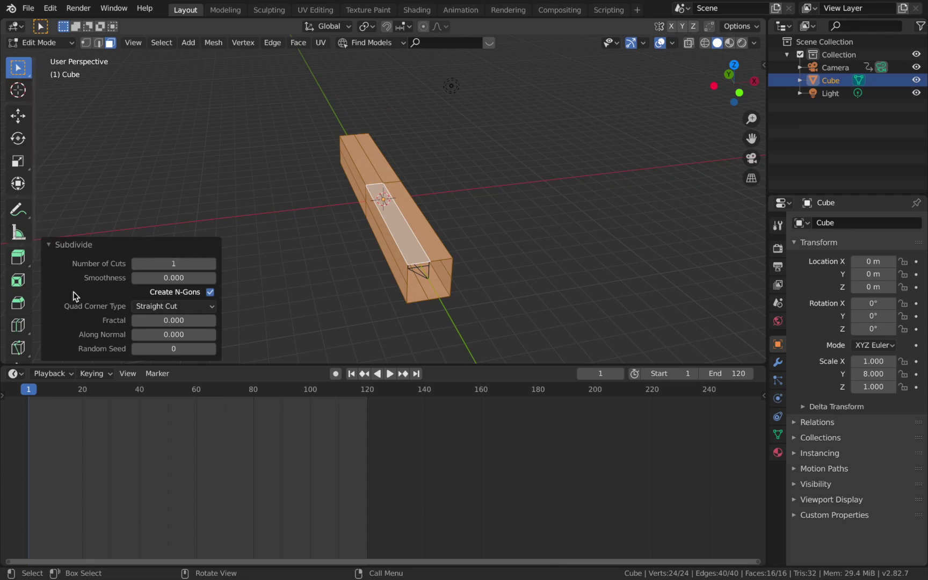
pyautogui.click(52, 245)
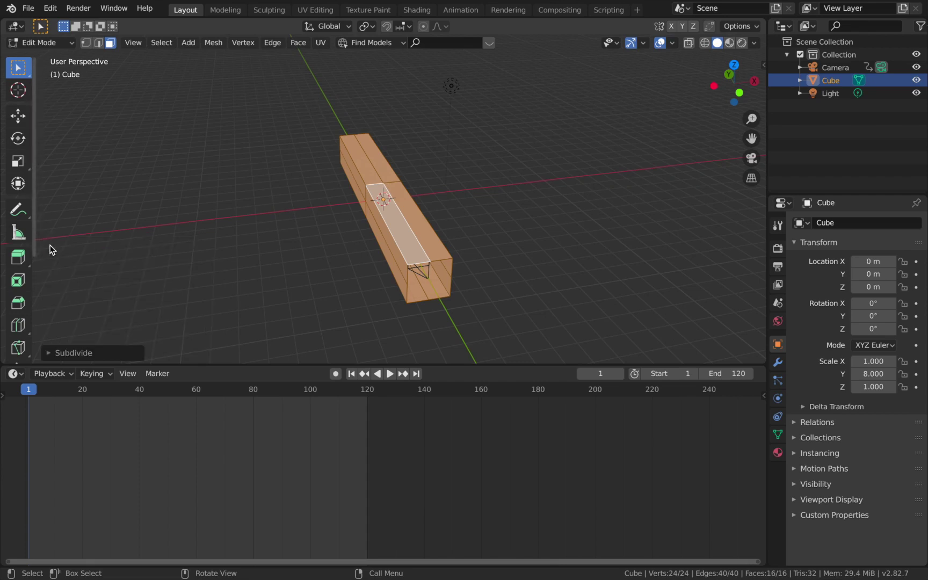
pyautogui.click(51, 353)
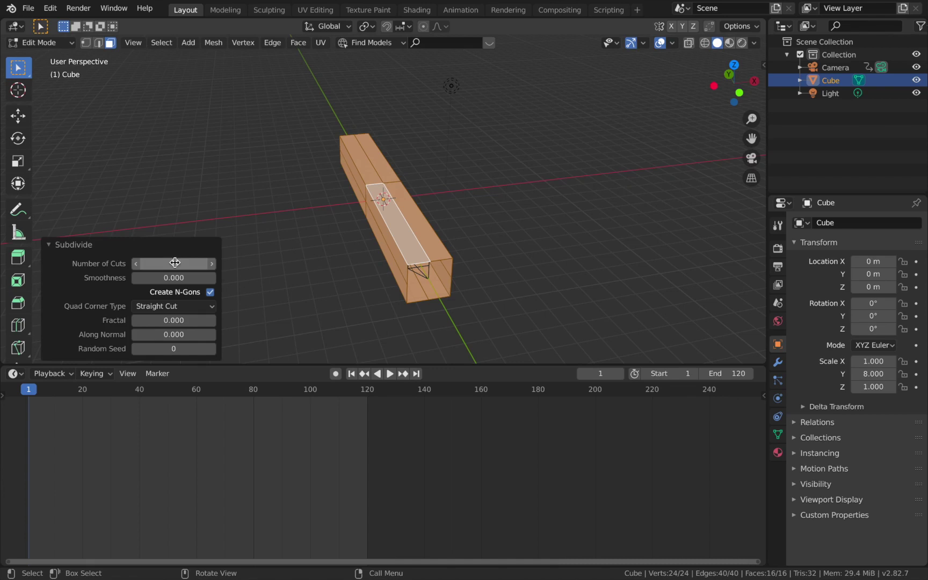
pyautogui.click(210, 262)
pyautogui.click(210, 263)
pyautogui.click(210, 262)
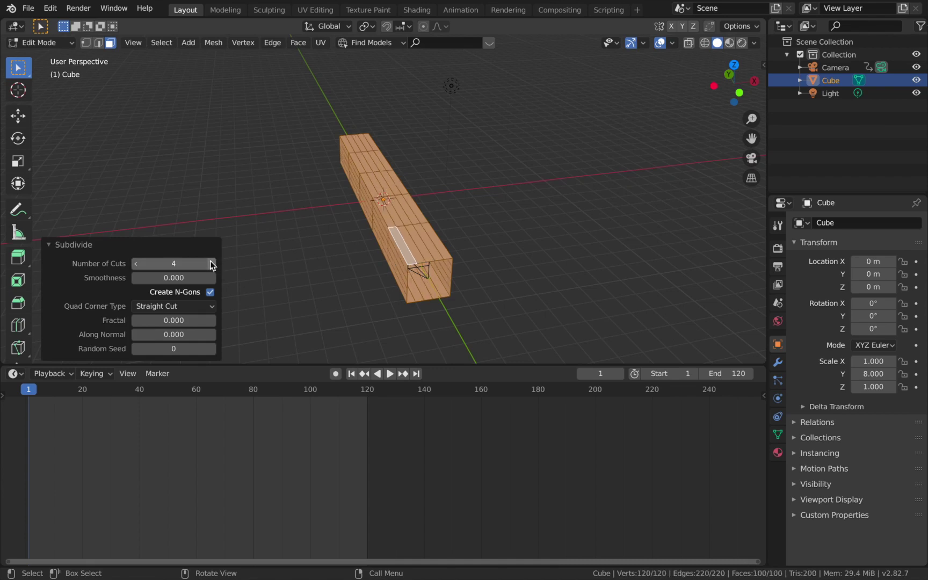
pyautogui.click(211, 262)
pyautogui.click(211, 262)
pyautogui.click(211, 263)
pyautogui.click(211, 262)
pyautogui.moveTo(383, 253); pyautogui.dragTo(384, 255, button='middle')
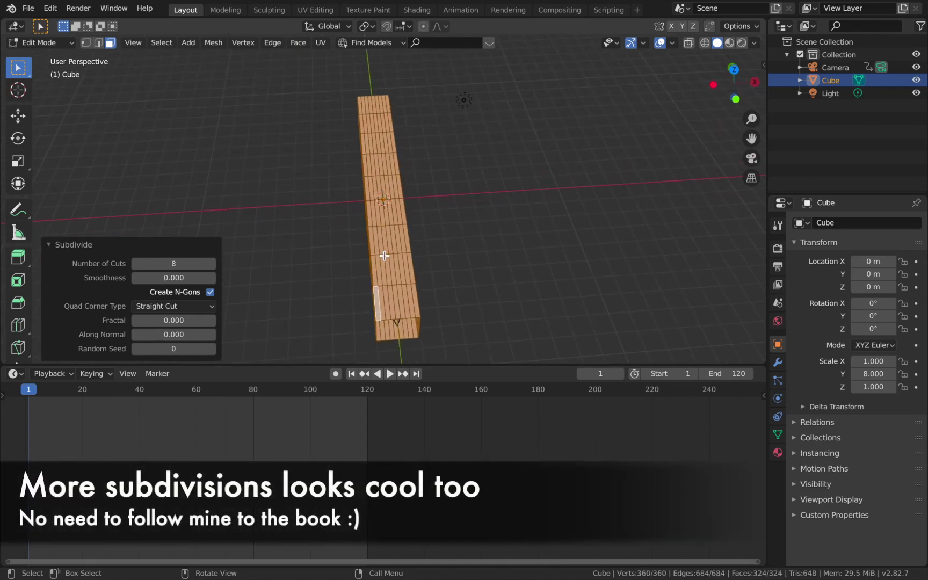
# Re-enter Edit Mode on the bar and switch to Top view.
pyautogui.press('Tab')
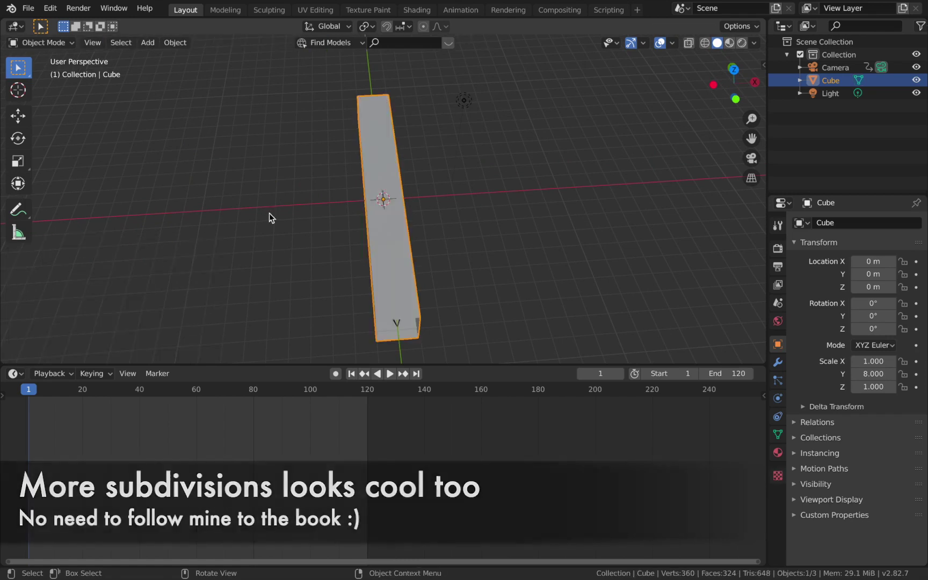
pyautogui.press('Tab')
pyautogui.moveTo(331, 228); pyautogui.dragTo(330, 228, button='middle')
pyautogui.press('`')
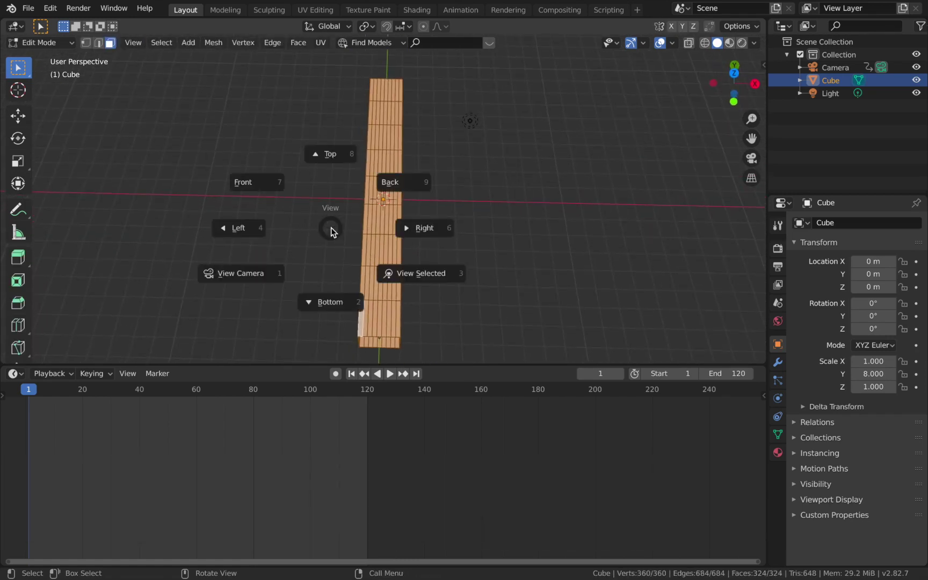
pyautogui.press('8')
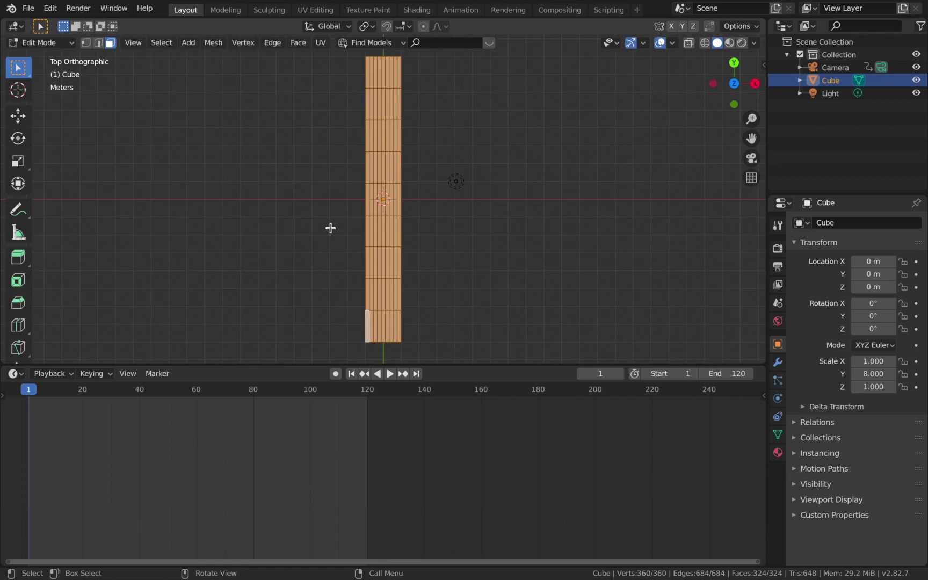
# Cut five more edge loops along the bar from bottom to top, then return to Object Mode.
pyautogui.click(22, 326)
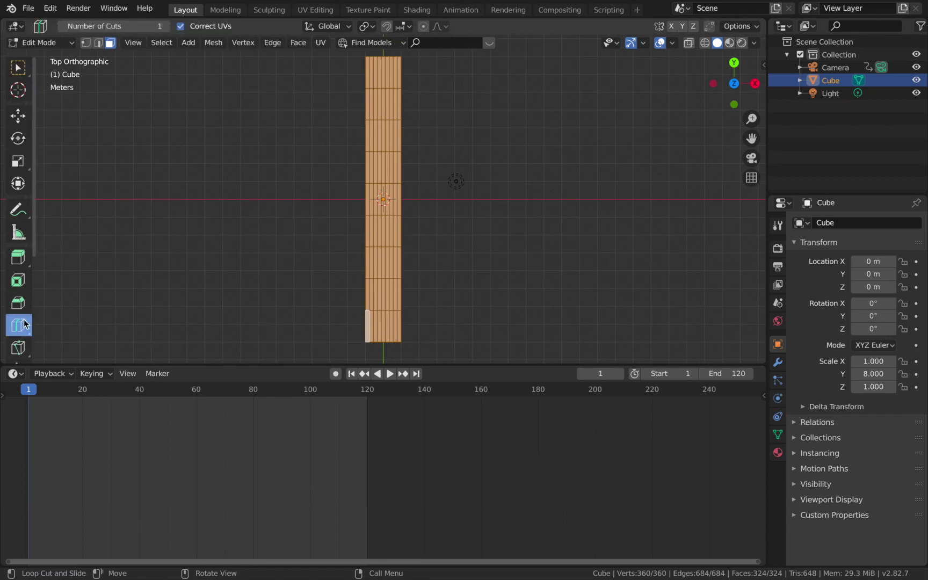
pyautogui.click(394, 327)
pyautogui.click(384, 293)
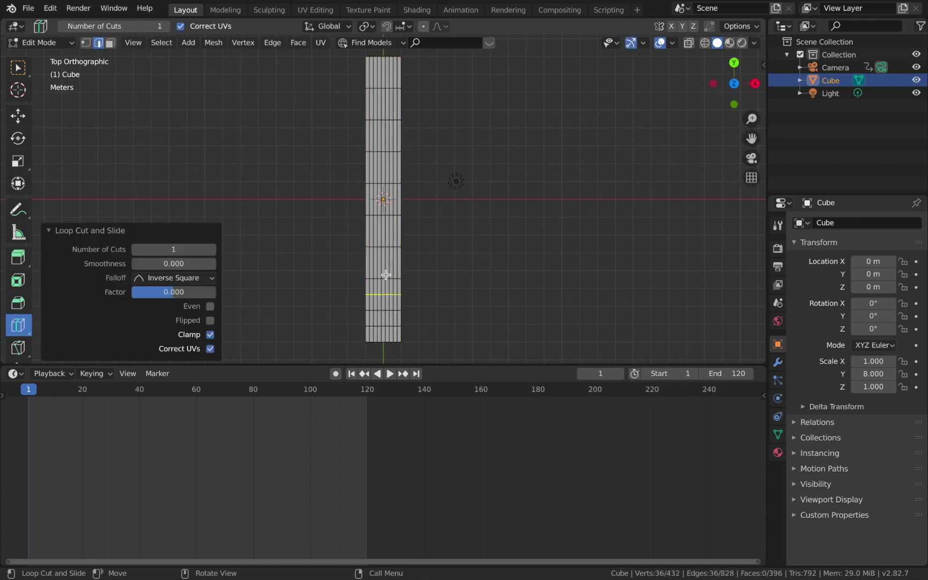
pyautogui.click(383, 231)
pyautogui.click(379, 135)
pyautogui.click(379, 72)
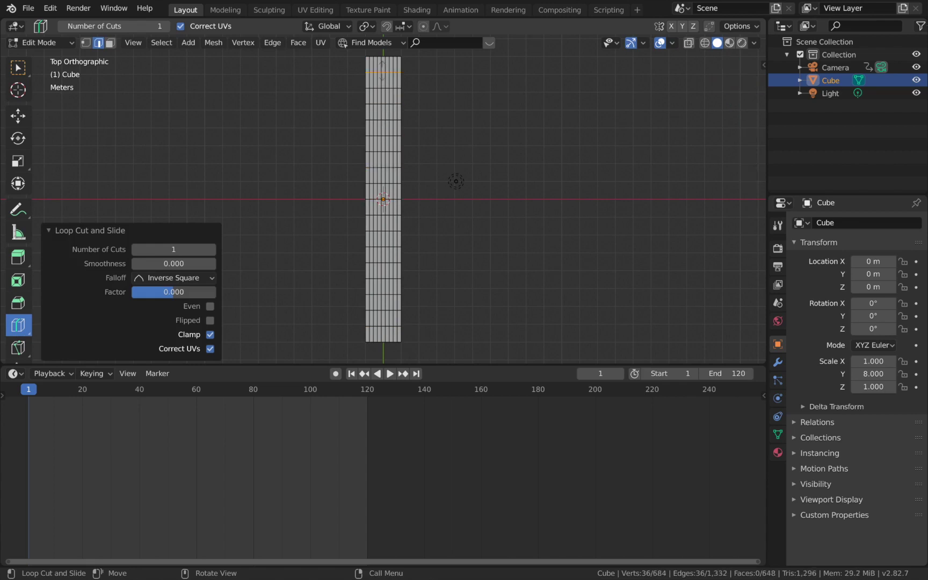
pyautogui.press('w')
pyautogui.click(199, 183)
pyautogui.moveTo(199, 182); pyautogui.dragTo(391, 184, button='middle')
pyautogui.press('Tab')
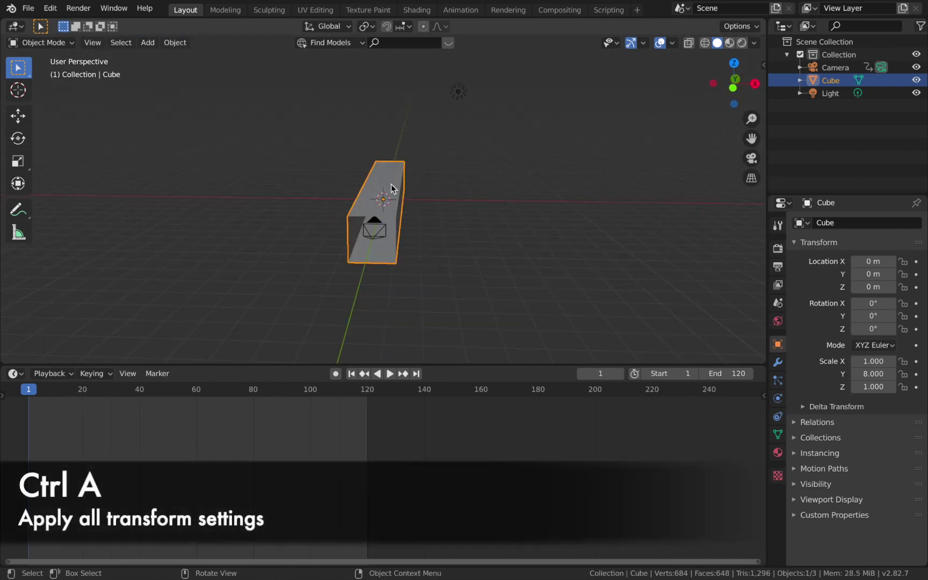
# Apply all transforms to the bar and duplicate it in place.
pyautogui.hotkey('ctrl', 'a')
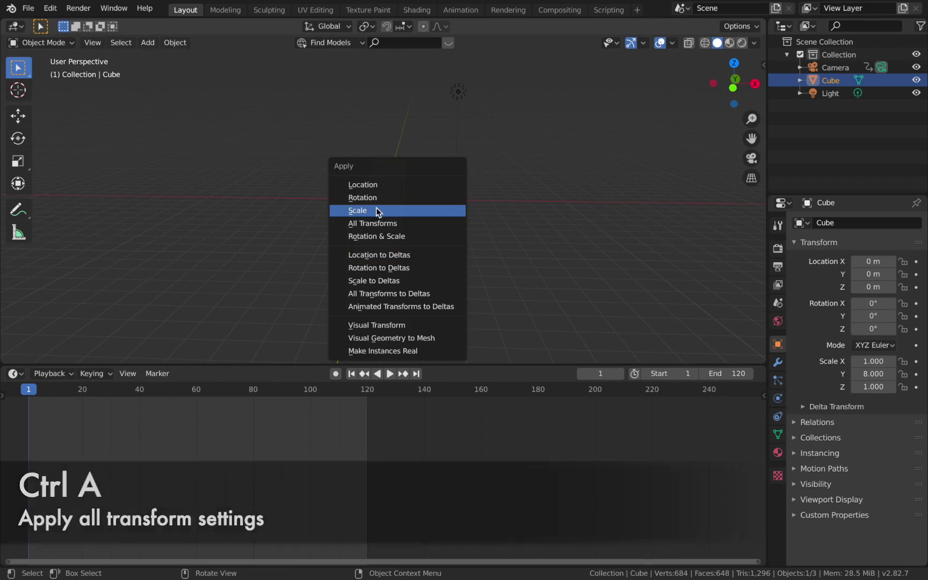
pyautogui.click(365, 223)
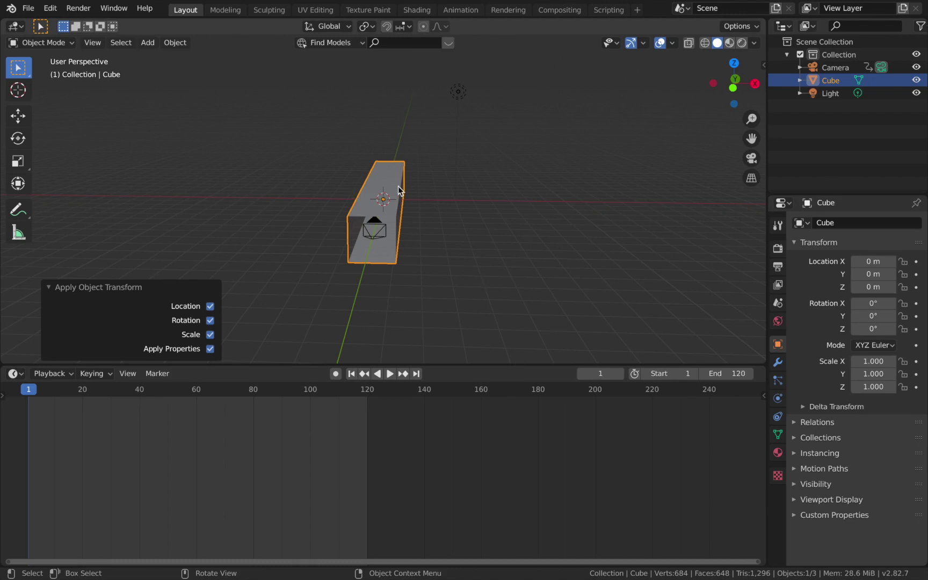
pyautogui.press('shift')
pyautogui.hotkey('shift', 'd')
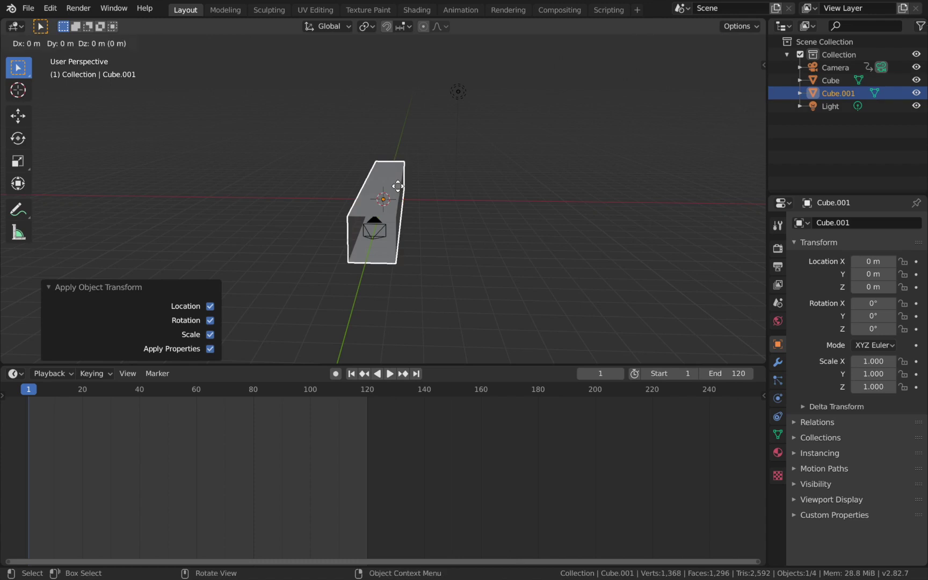
pyautogui.rightClick(397, 186)
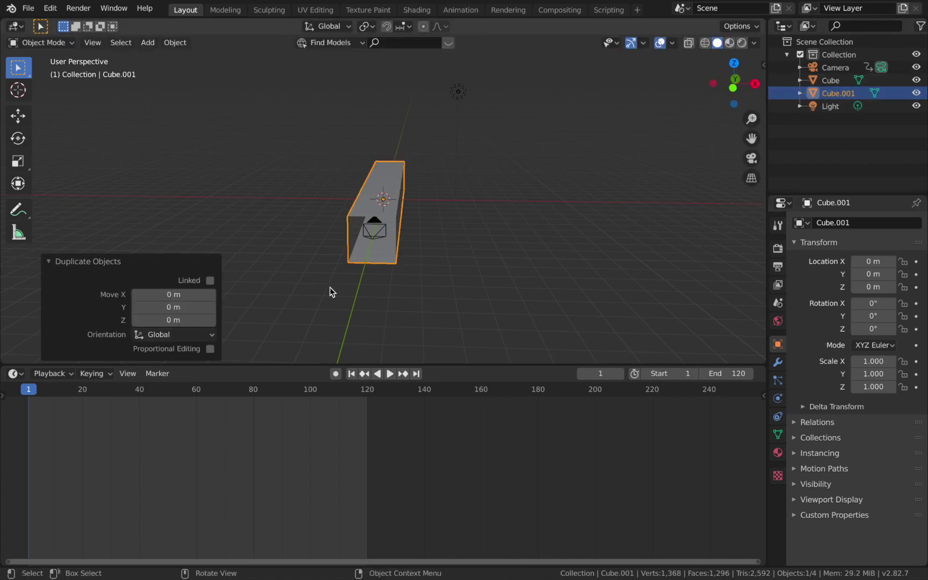
# Scale the duplicate Cube.001 to 1.4 on X and Z around the original.
pyautogui.scroll(6, 330, 289)
pyautogui.press('KP_1')
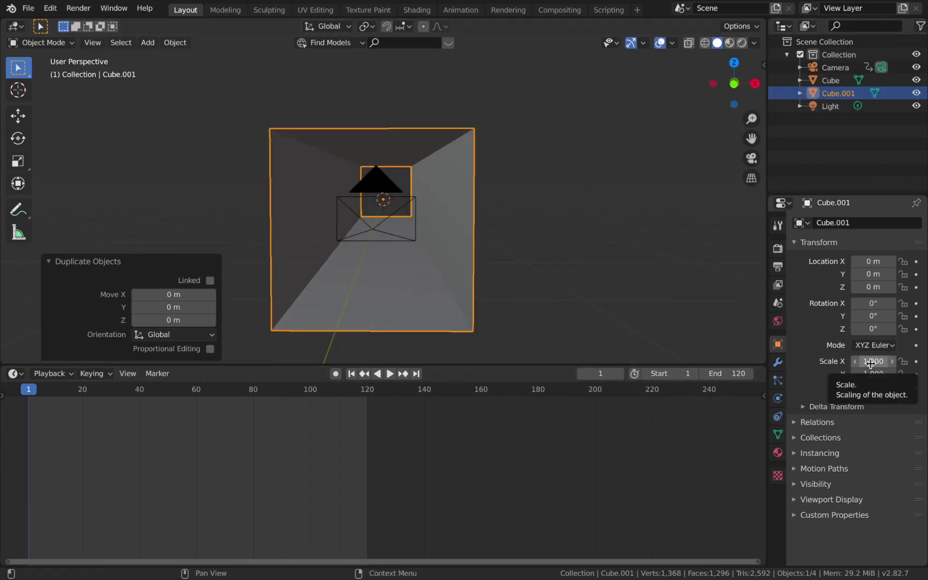
pyautogui.moveTo(874, 363); pyautogui.dragTo(907, 392)
pyautogui.press('Return')
pyautogui.write('1.4')
pyautogui.press('Return')
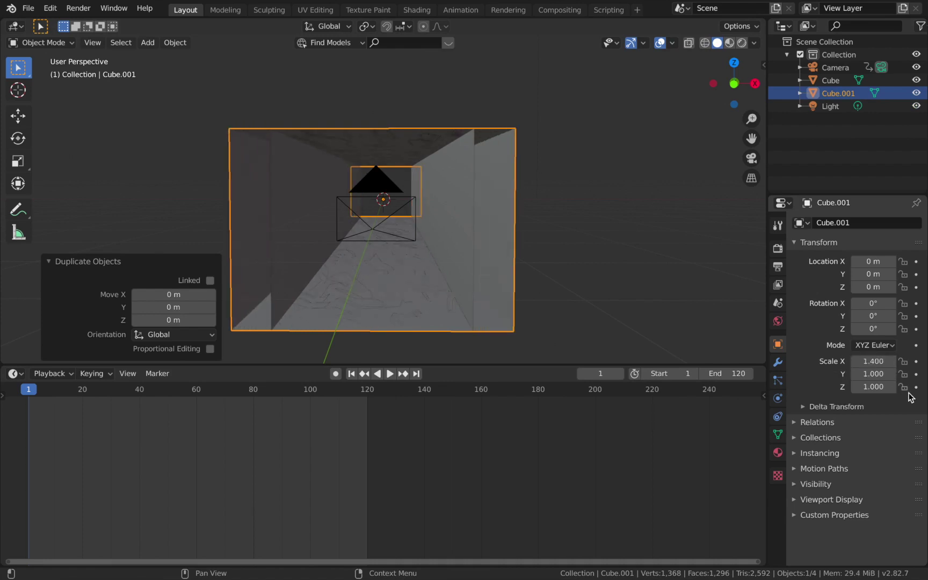
pyautogui.click(872, 387)
pyautogui.write('1.4')
pyautogui.press('Return')
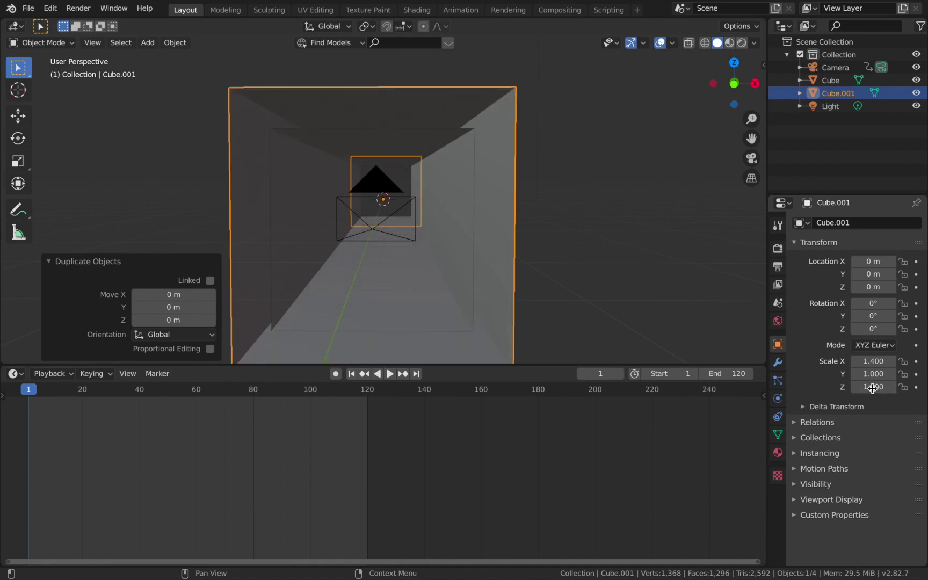
pyautogui.click(571, 173)
pyautogui.moveTo(569, 171); pyautogui.dragTo(506, 185, button='middle')
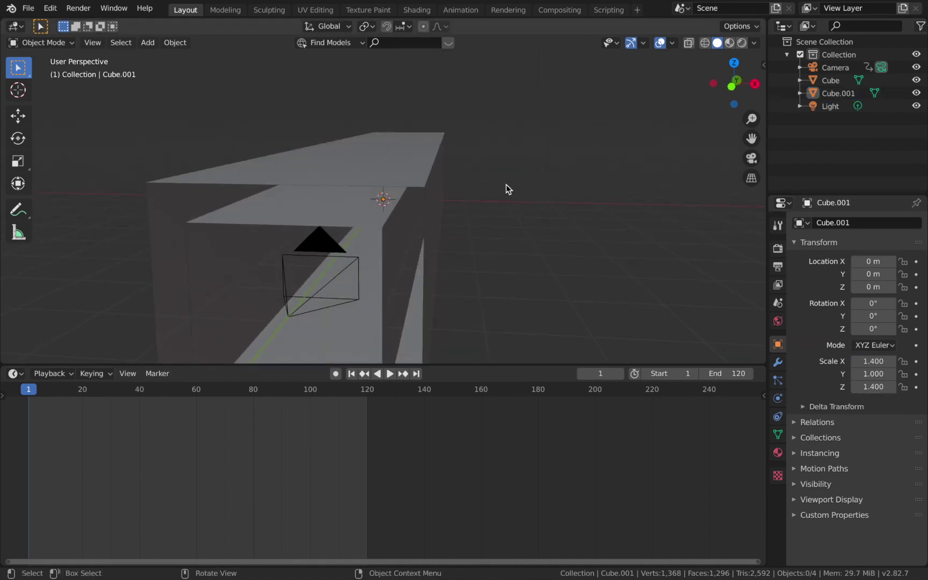
# Rename the Cube object to 'Tunnel Wire' in the Outliner.
pyautogui.moveTo(416, 286); pyautogui.dragTo(425, 286, button='middle')
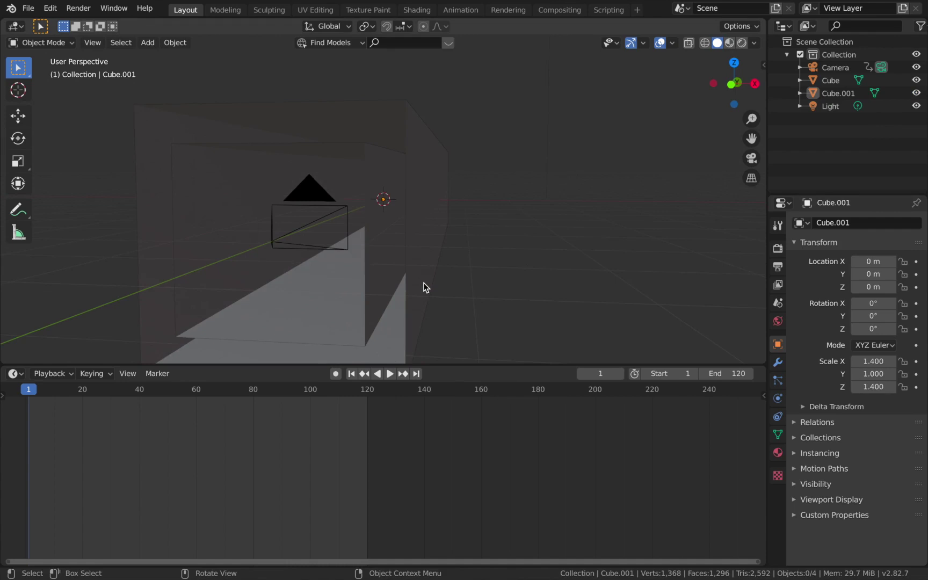
pyautogui.click(834, 81)
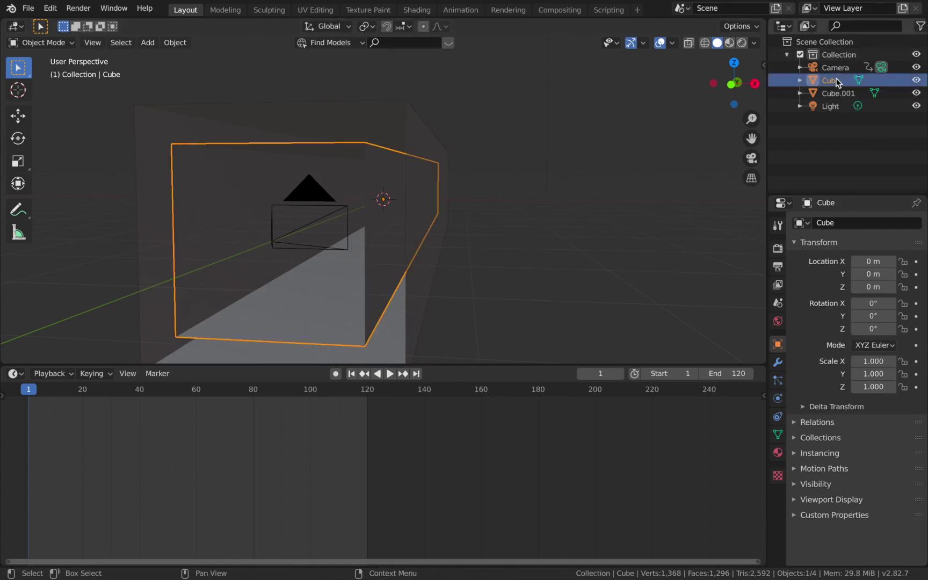
pyautogui.doubleClick(836, 82)
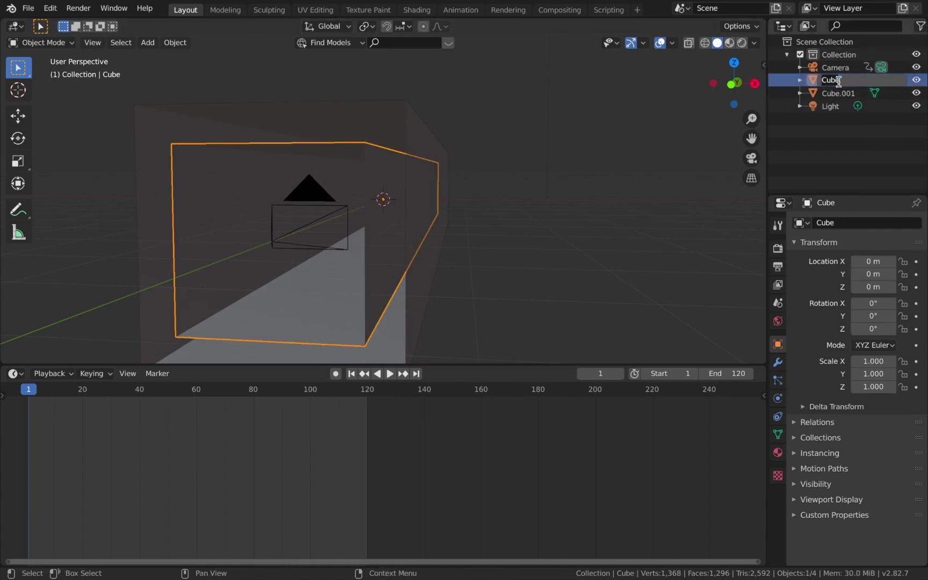
pyautogui.write('Tunnel Wire')
pyautogui.press('Return')
# Rename Cube.001 to 'Tunnel Reflect' and reselect Tunnel Wire.
pyautogui.click(836, 81)
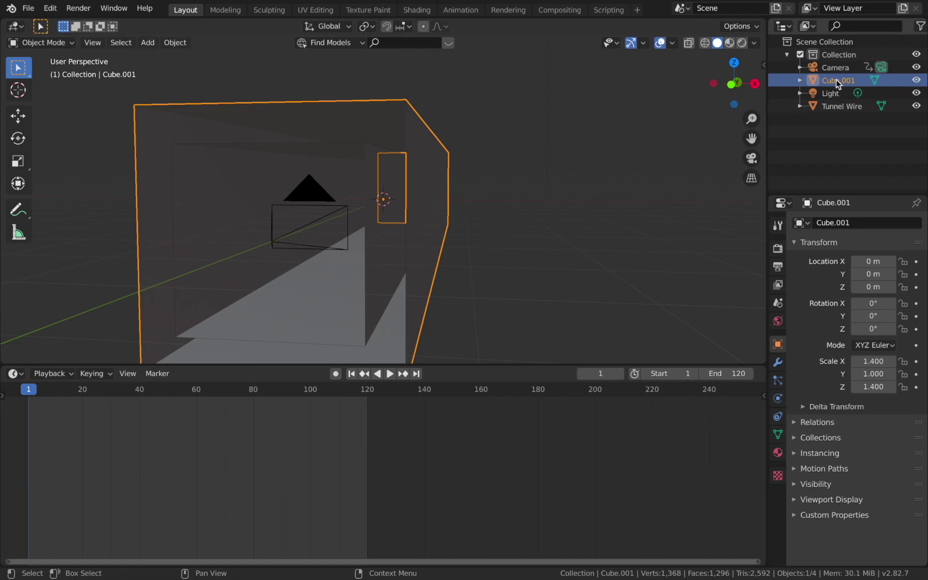
pyautogui.doubleClick(836, 80)
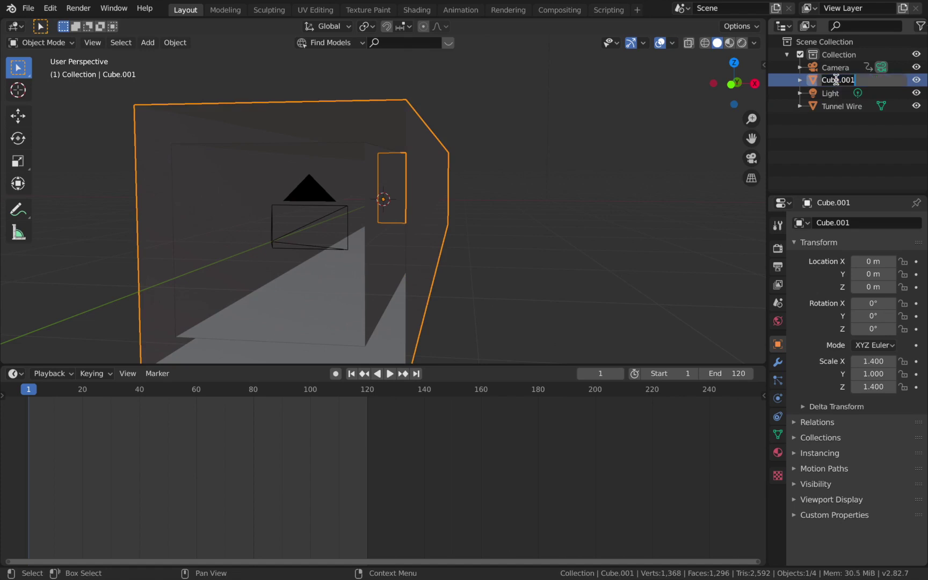
pyautogui.write('Tunnel Reflect')
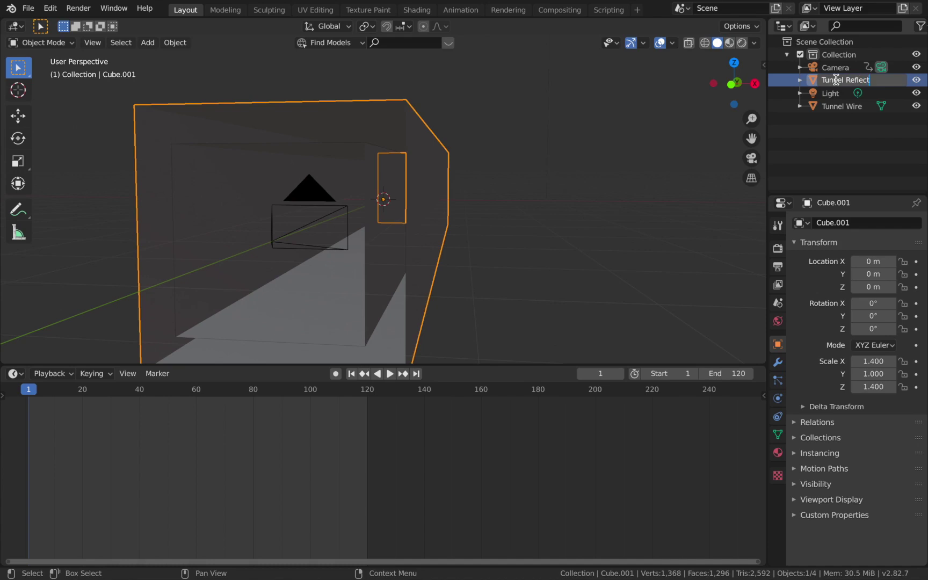
pyautogui.press('Return')
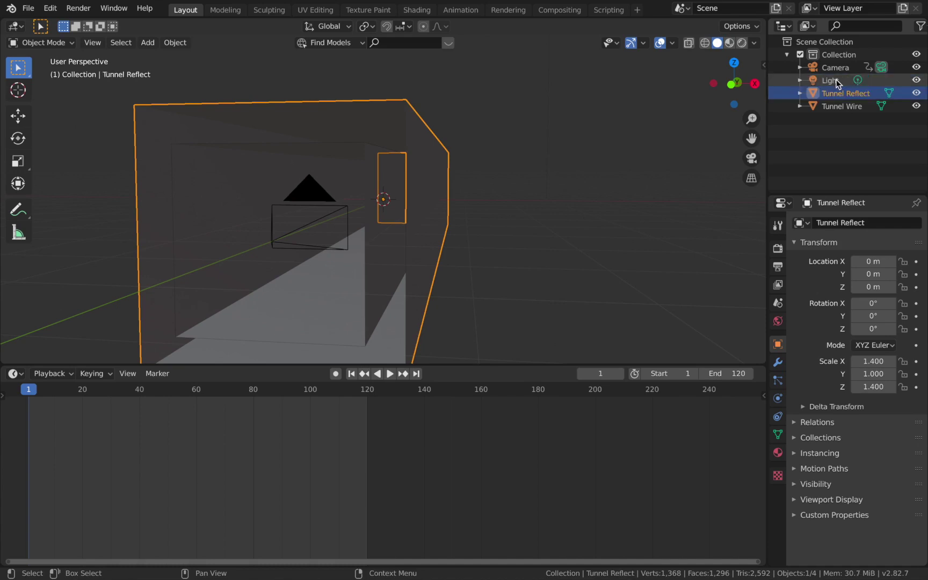
pyautogui.click(846, 106)
# Add a Wireframe modifier to Tunnel Wire and raise its thickness to 0.02 m.
pyautogui.click(777, 362)
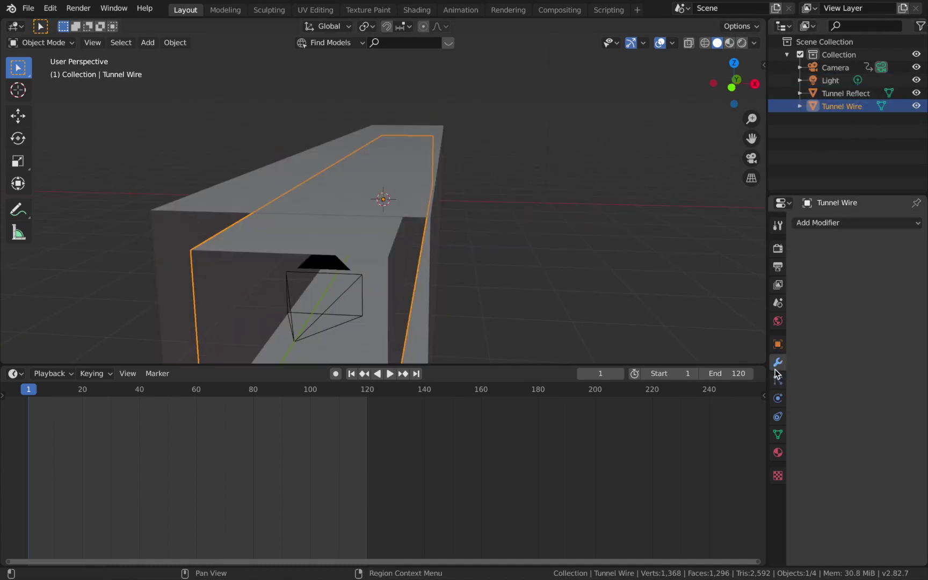
pyautogui.click(830, 223)
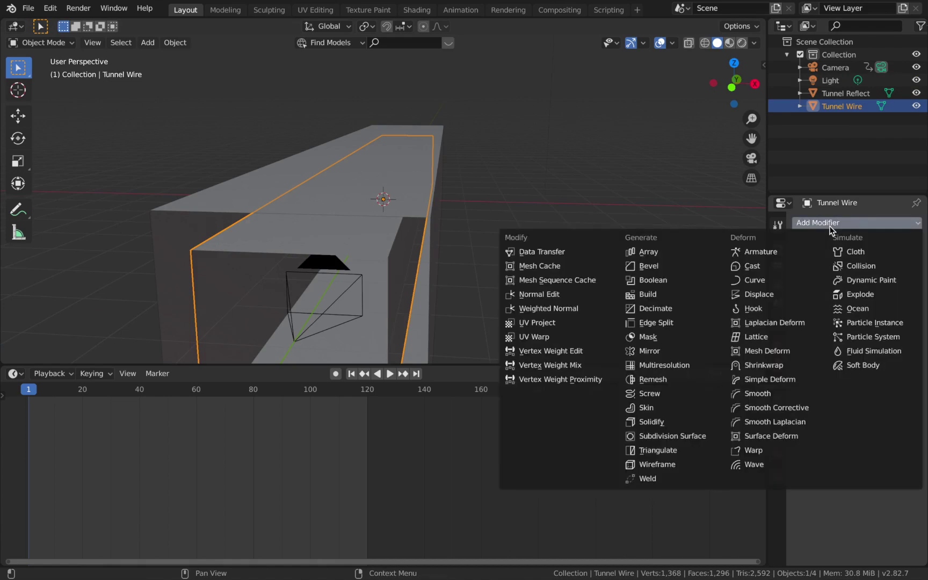
pyautogui.click(691, 465)
pyautogui.press('KP_1')
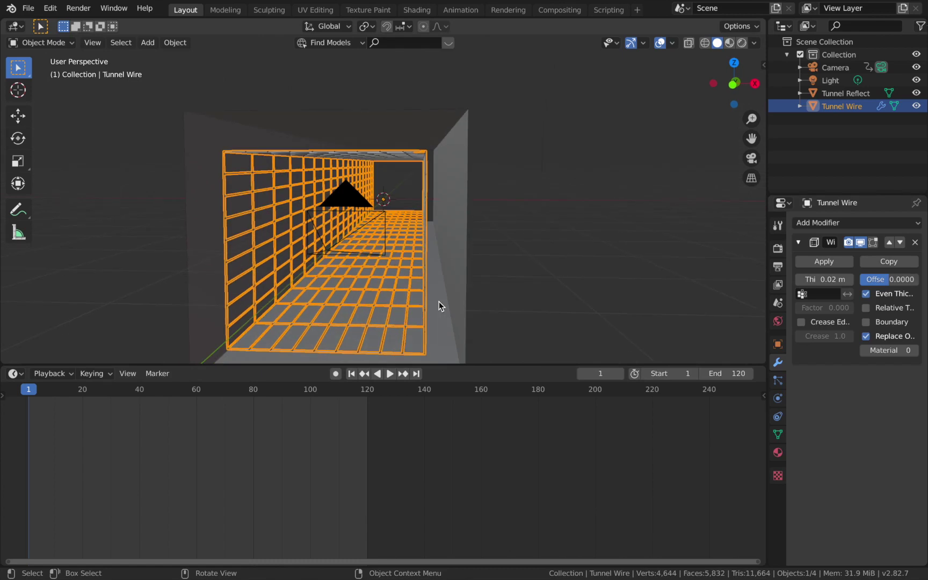
pyautogui.scroll(4, 439, 304)
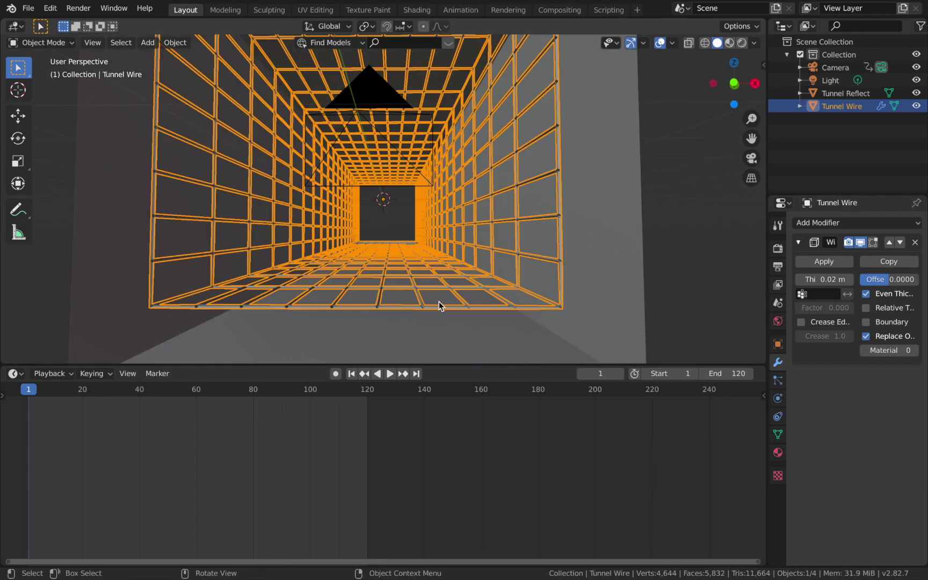
pyautogui.press('KP_0')
pyautogui.hotkey('alt', 'a')
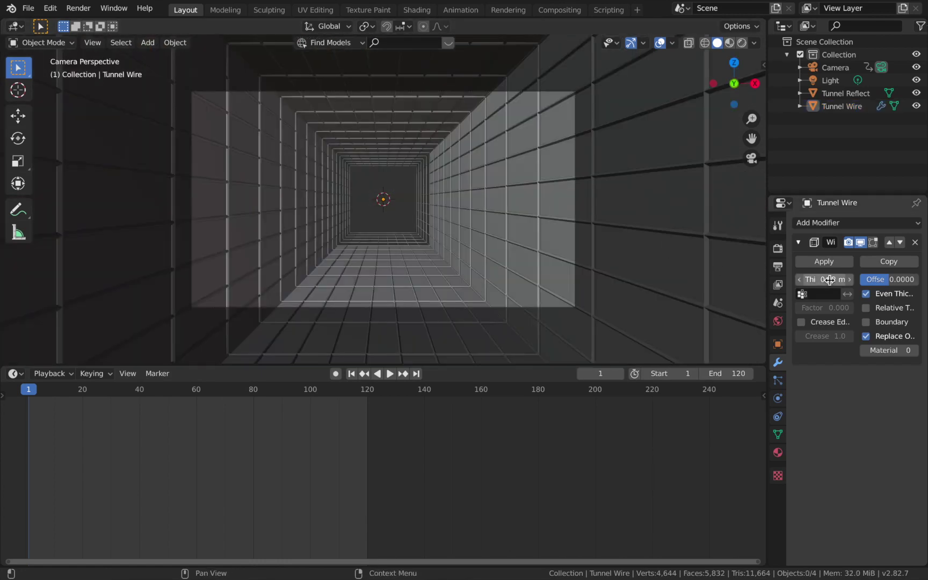
pyautogui.moveTo(825, 279); pyautogui.dragTo(830, 280)
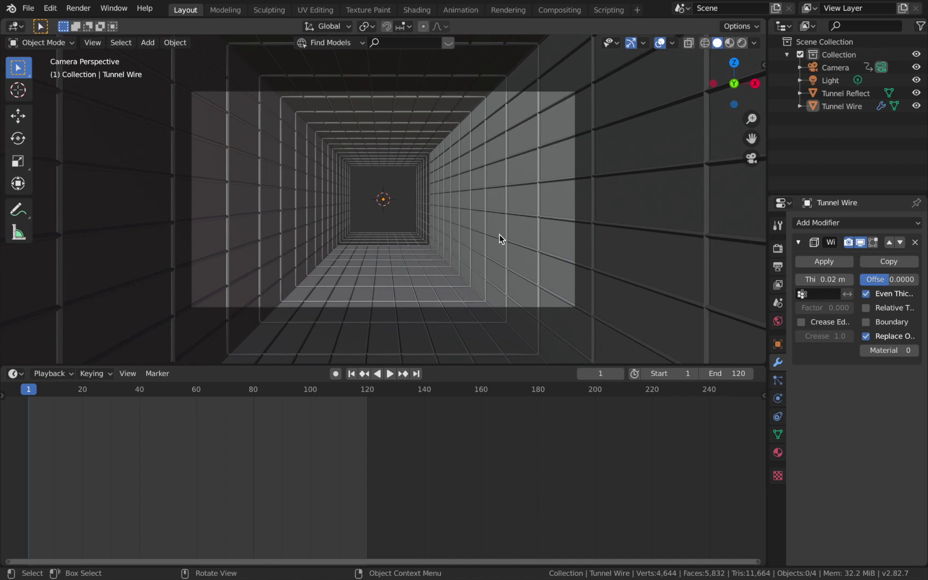
pyautogui.moveTo(498, 239); pyautogui.dragTo(410, 267, button='middle')
# Move Tunnel Reflect and Tunnel Wire into a new collection named 'Tunnels'.
pyautogui.click(361, 230)
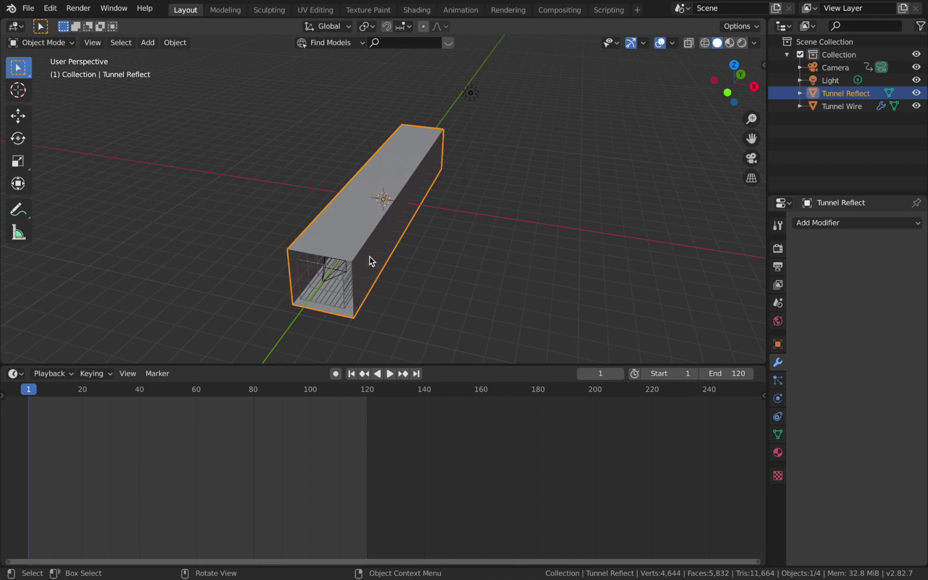
pyautogui.keyDown('ctrl'); pyautogui.click(842, 106); pyautogui.keyUp('ctrl')
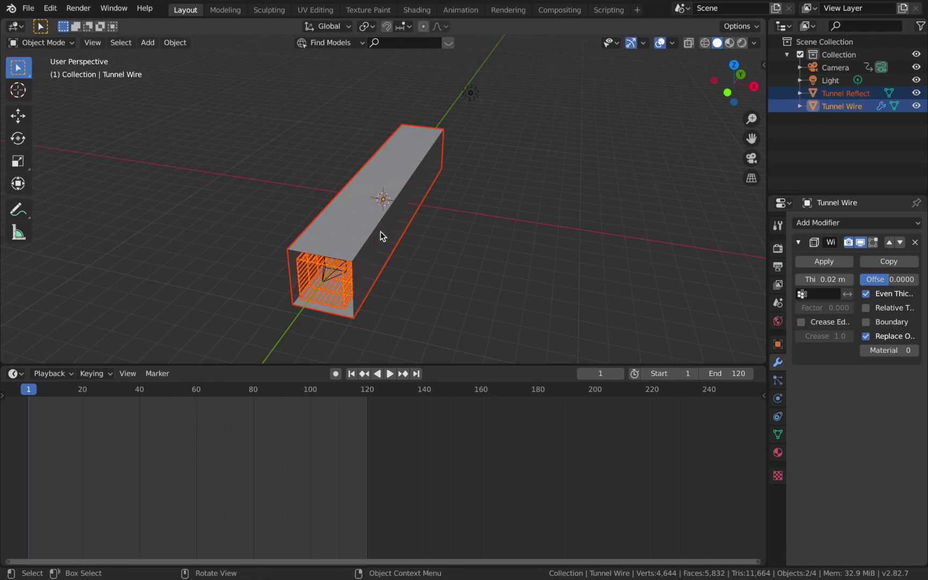
pyautogui.press('m')
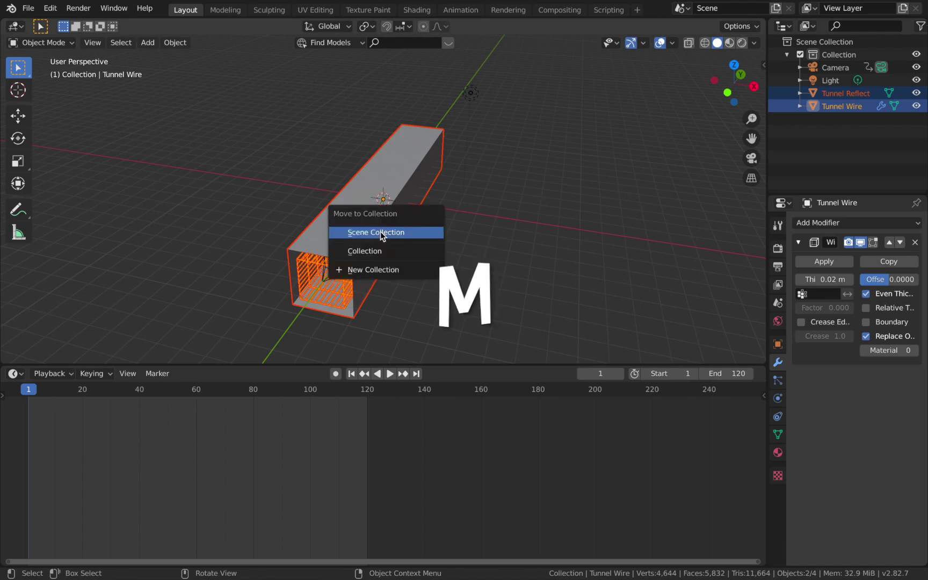
pyautogui.click(366, 270)
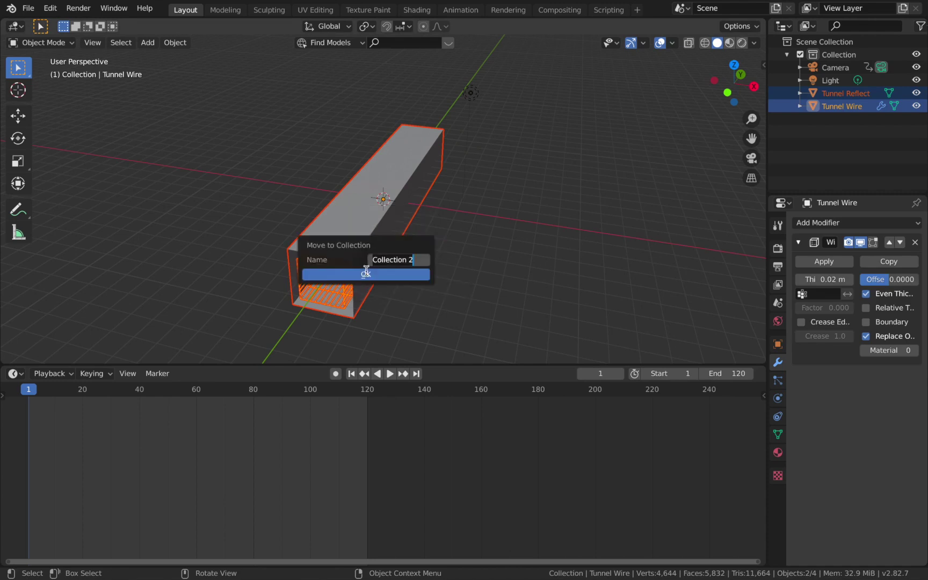
pyautogui.write('Tunnels')
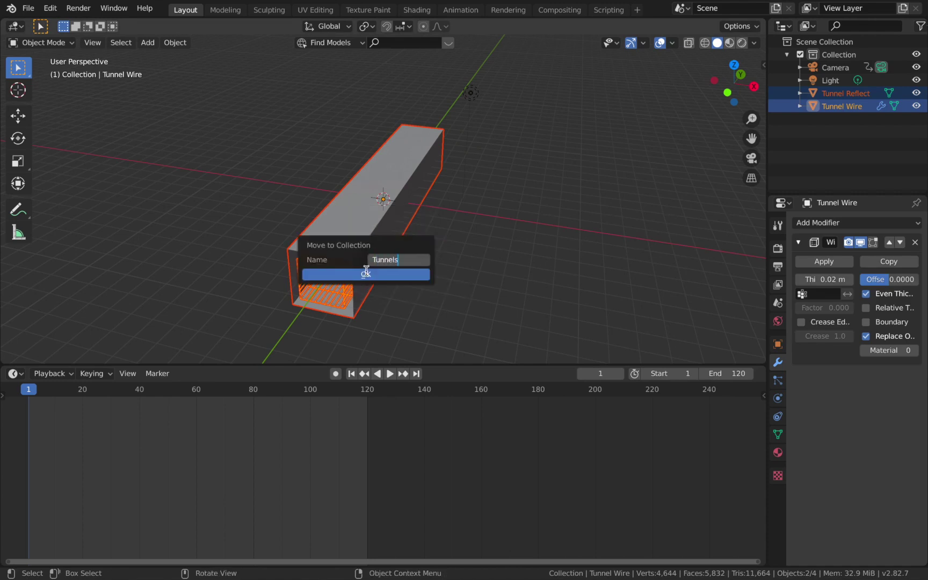
pyautogui.press('Return')
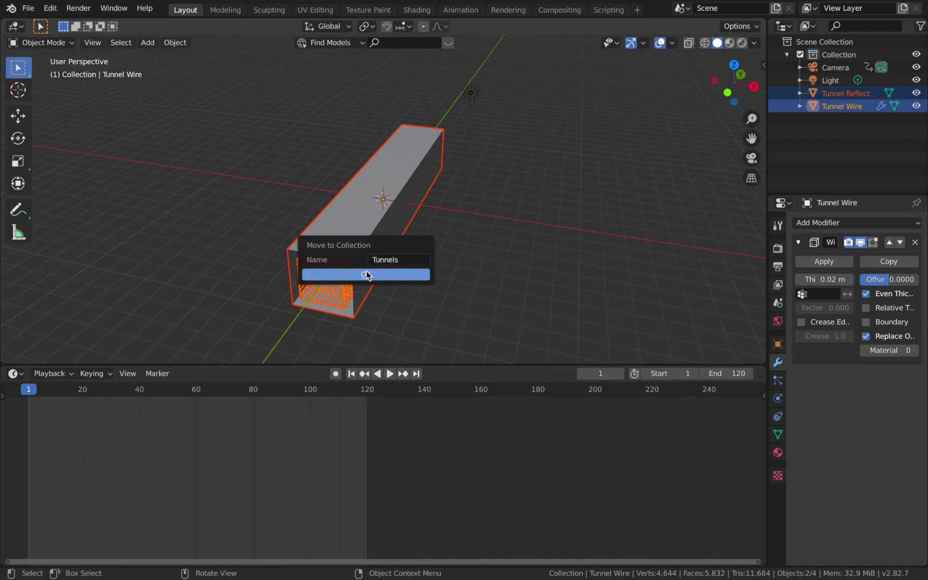
pyautogui.click(367, 273)
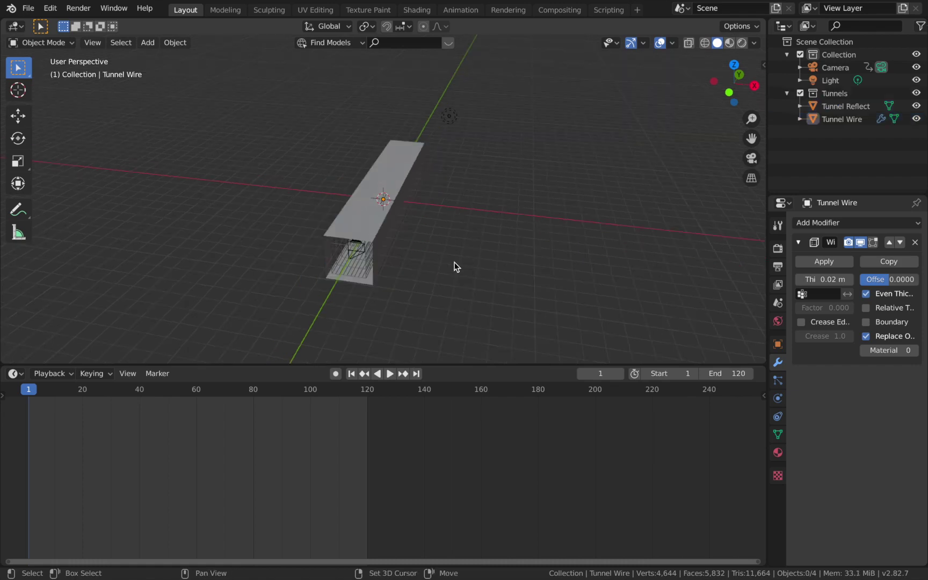
# Add a Tunnels collection instance, move it 16 m along Y, and view it in Top Orthographic.
pyautogui.hotkey('shift', 'a')
pyautogui.moveTo(438, 497)
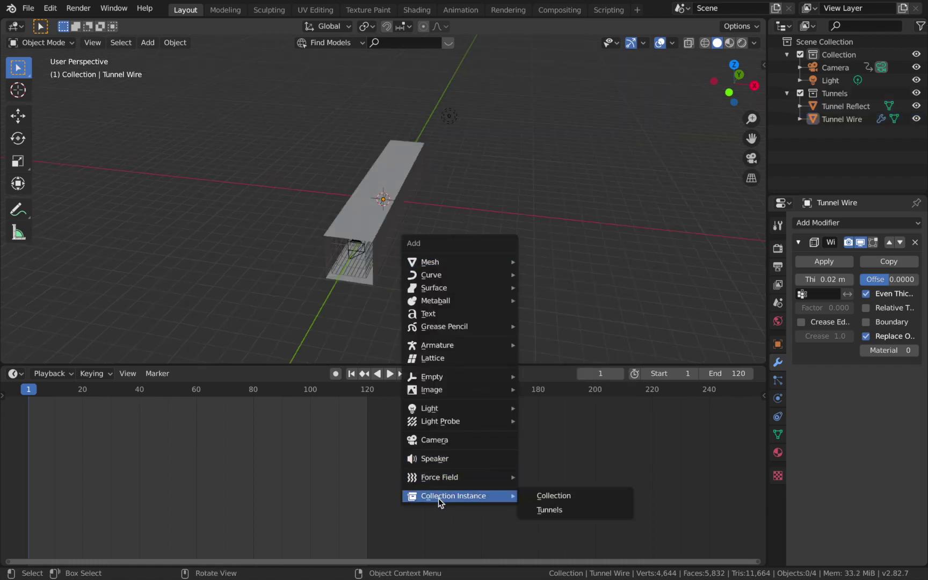
pyautogui.click(542, 510)
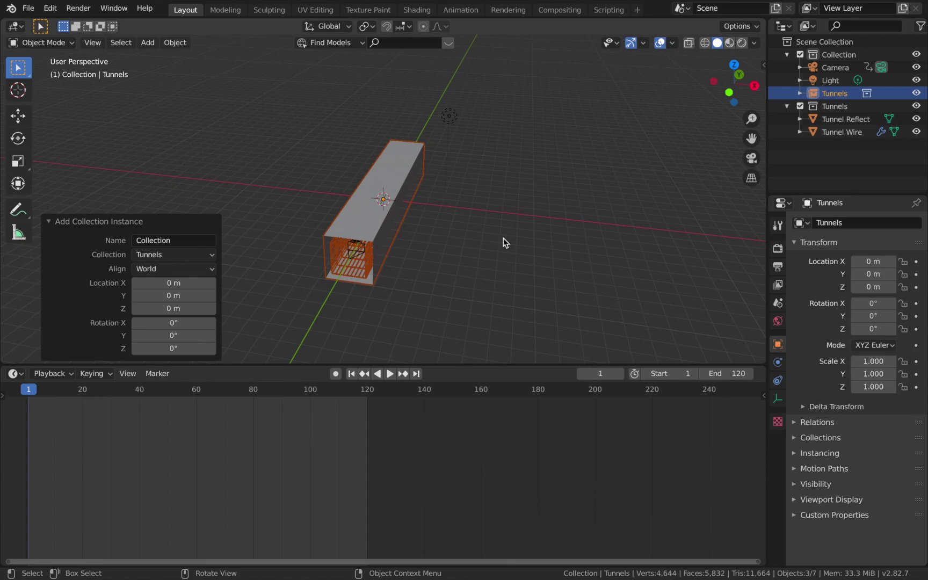
pyautogui.press('g')
pyautogui.write('y')
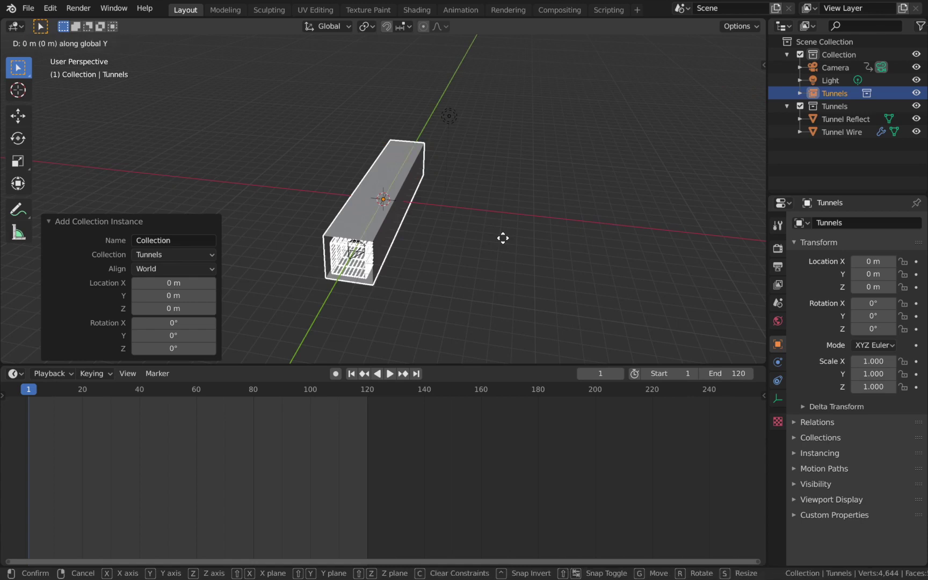
pyautogui.write('16')
pyautogui.press('Return')
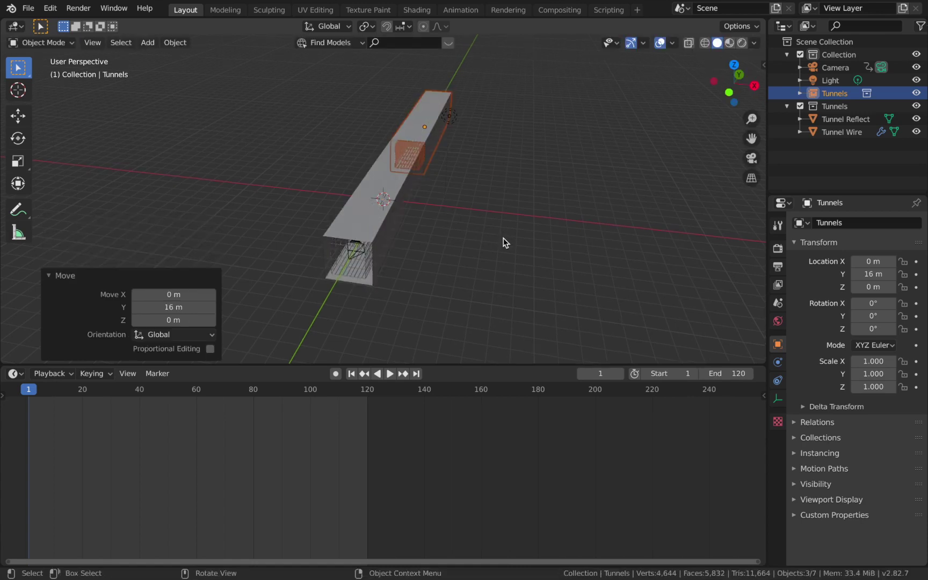
pyautogui.press('KP_7')
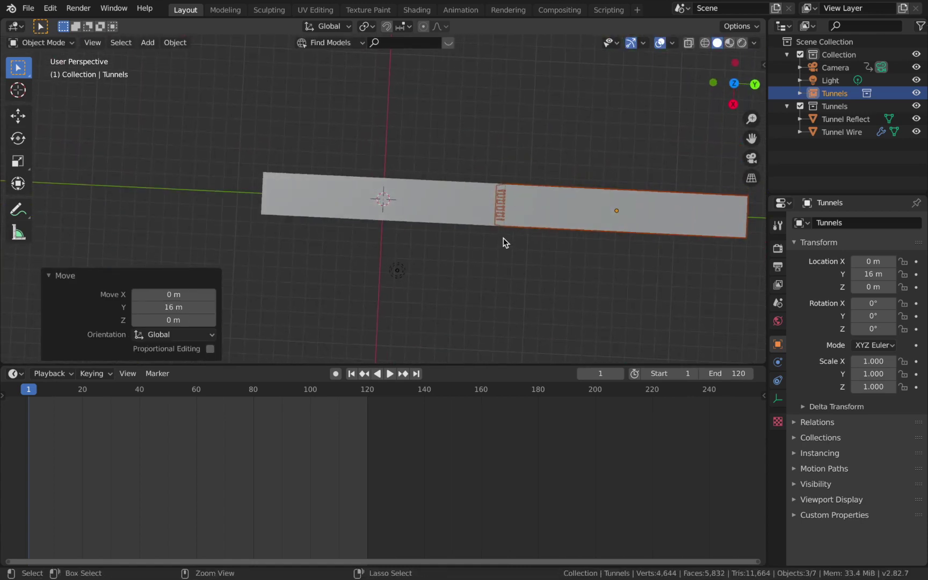
pyautogui.press('`')
pyautogui.press('KP_8')
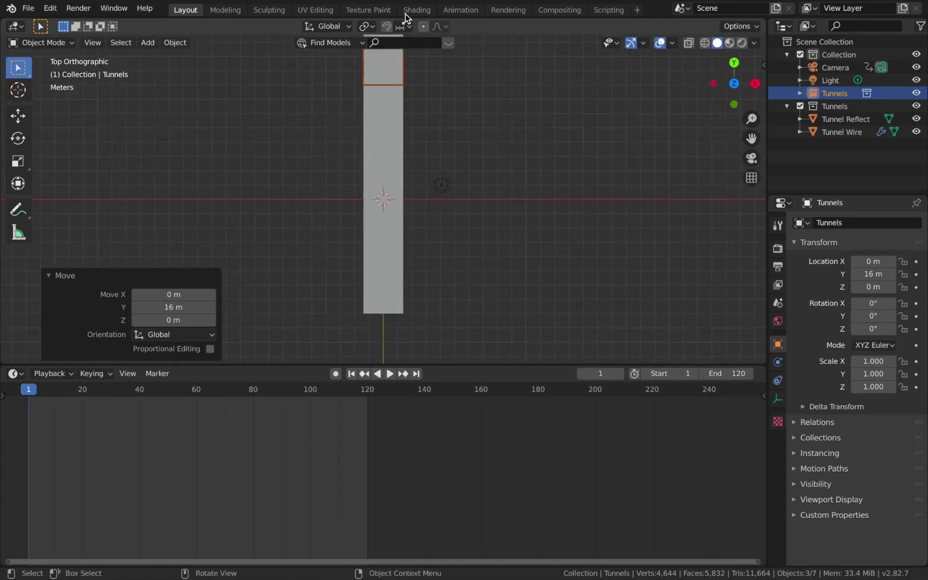
pyautogui.scroll(-6, 385, 177)
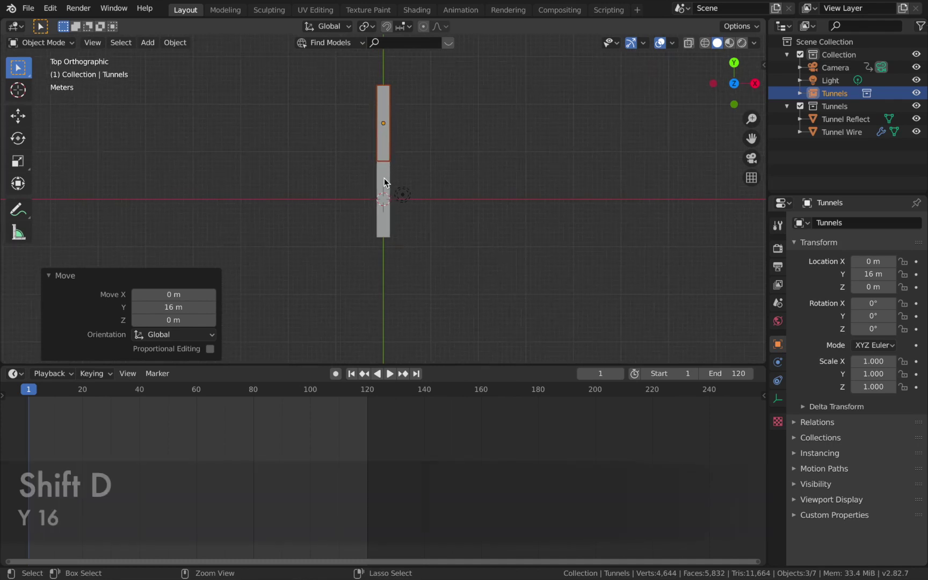
# Duplicate the instance 16 m along Y, repeating with Shift+R until Tunnels.010 sits at Y 176 m.
pyautogui.hotkey('shift', 'd')
pyautogui.write('y')
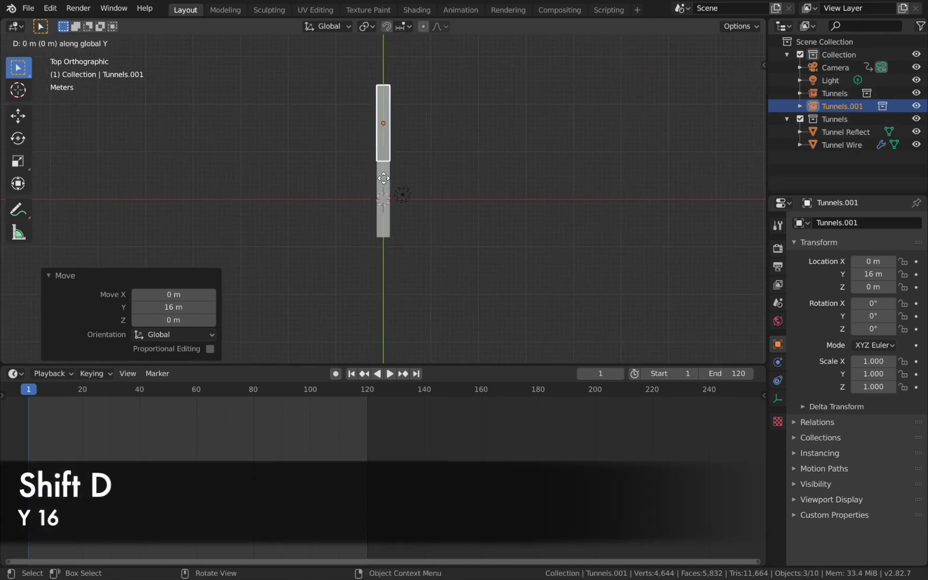
pyautogui.write('16')
pyautogui.press('Return')
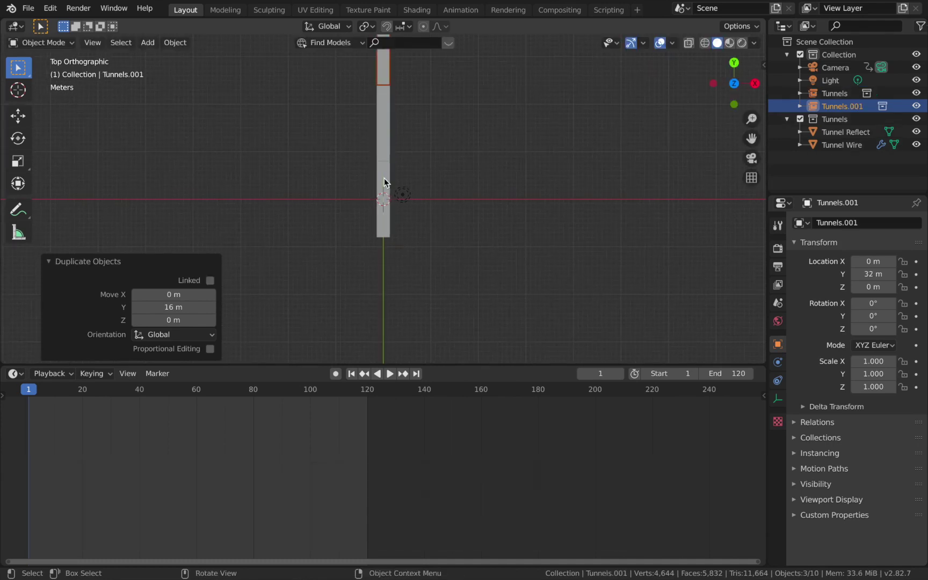
pyautogui.scroll(-3, 384, 183)
pyautogui.hotkey('shift', 'r')
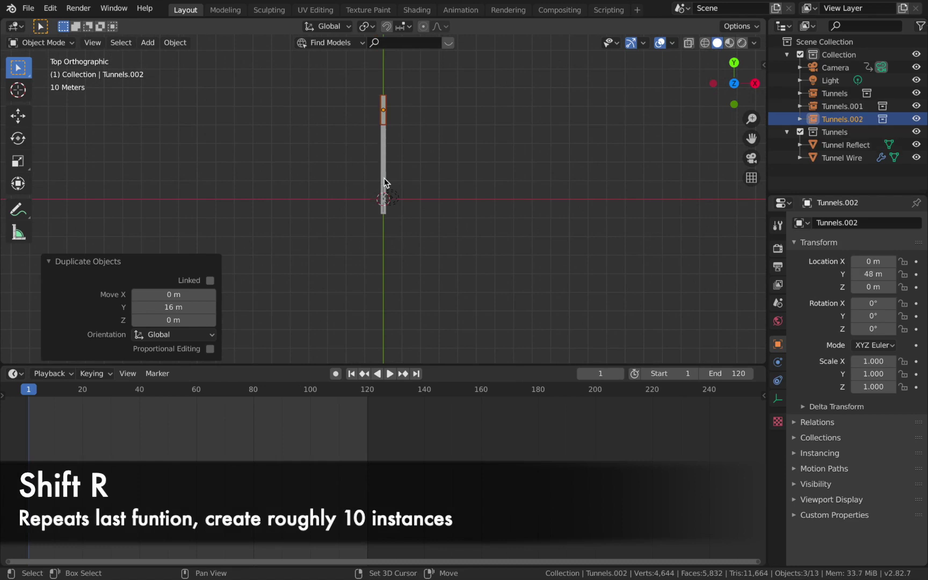
pyautogui.hotkey('shift', 'r')
pyautogui.hotkey('shift', 'r')
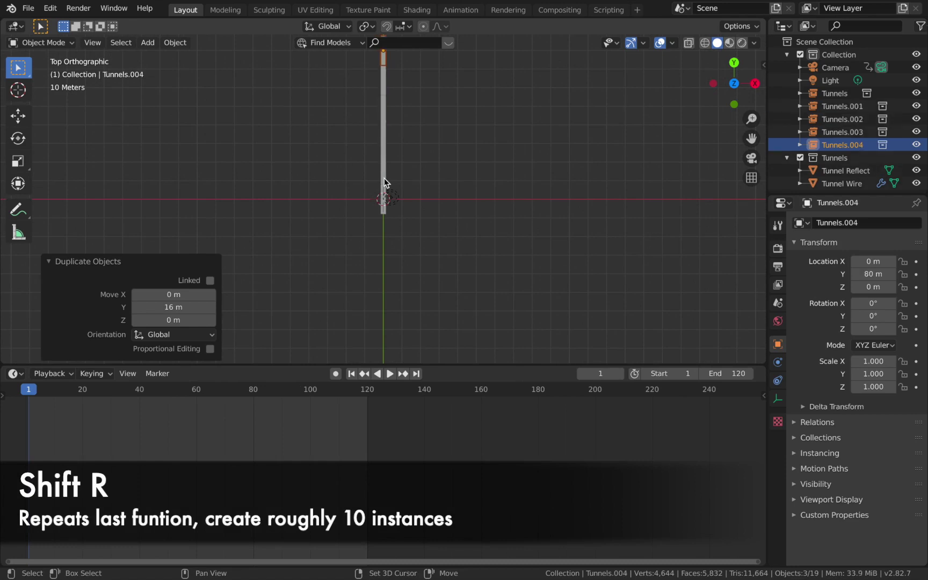
pyautogui.scroll(-3, 385, 182)
pyautogui.hotkey('shift', 'r')
pyautogui.hotkey('shift', 'r')
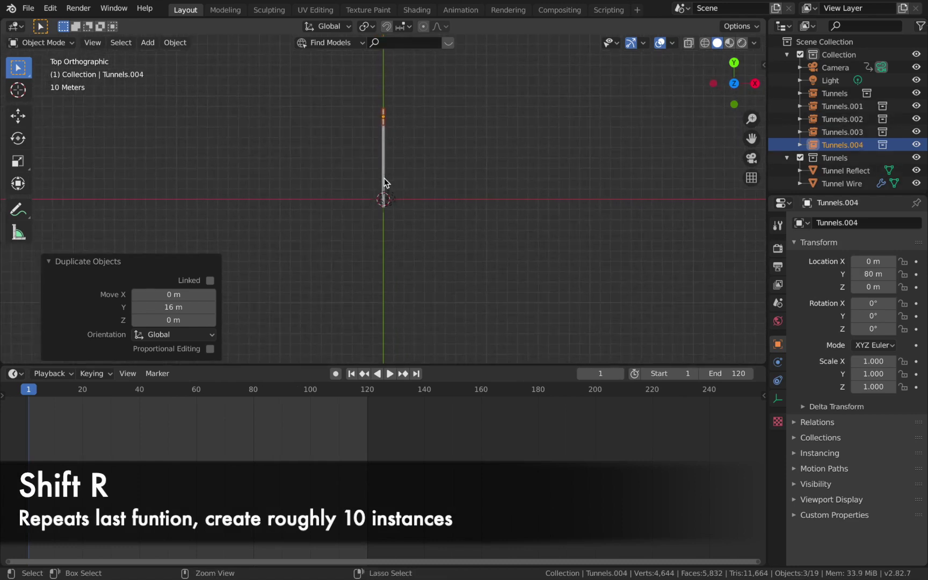
pyautogui.hotkey('shift', 'r')
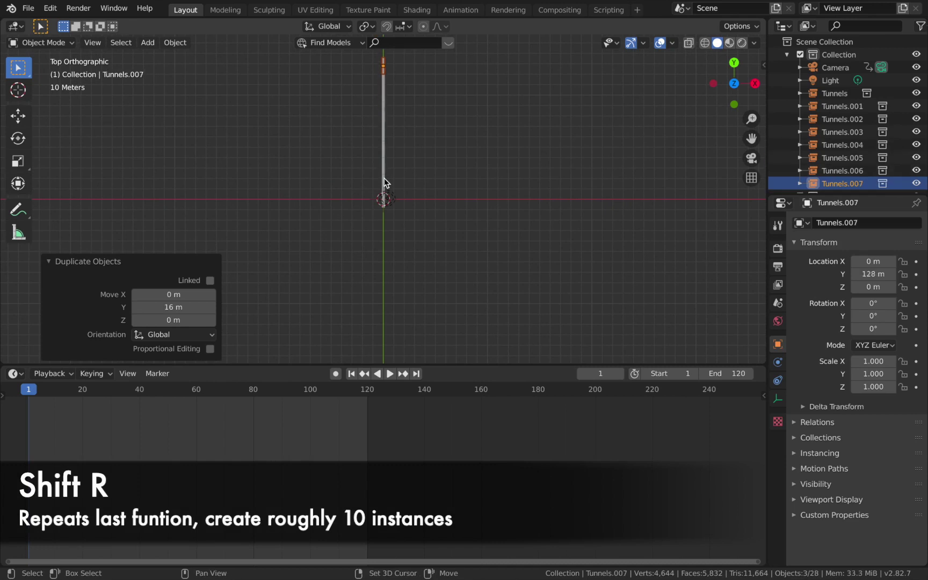
pyautogui.hotkey('shift', 'r')
pyautogui.hotkey('shift', 'r')
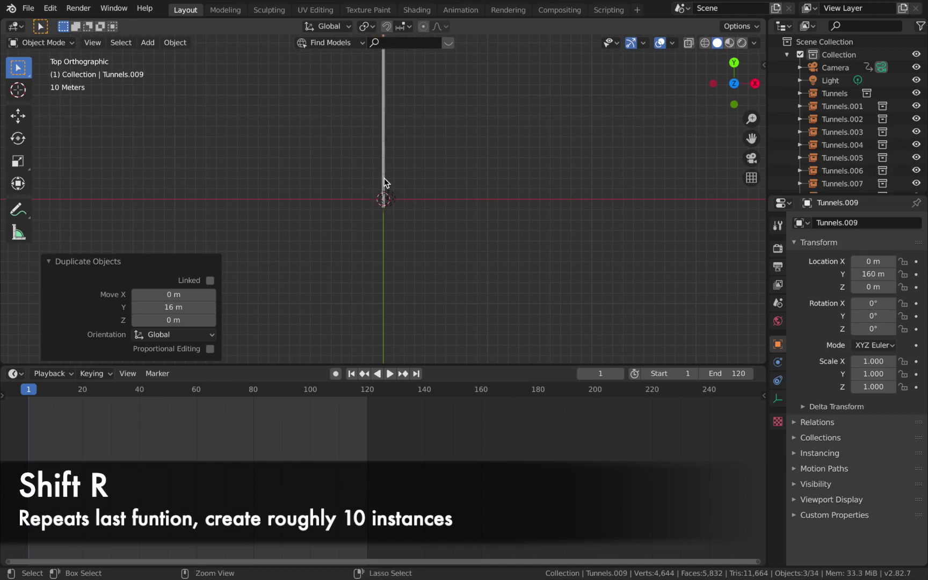
pyautogui.hotkey('shift', 'r')
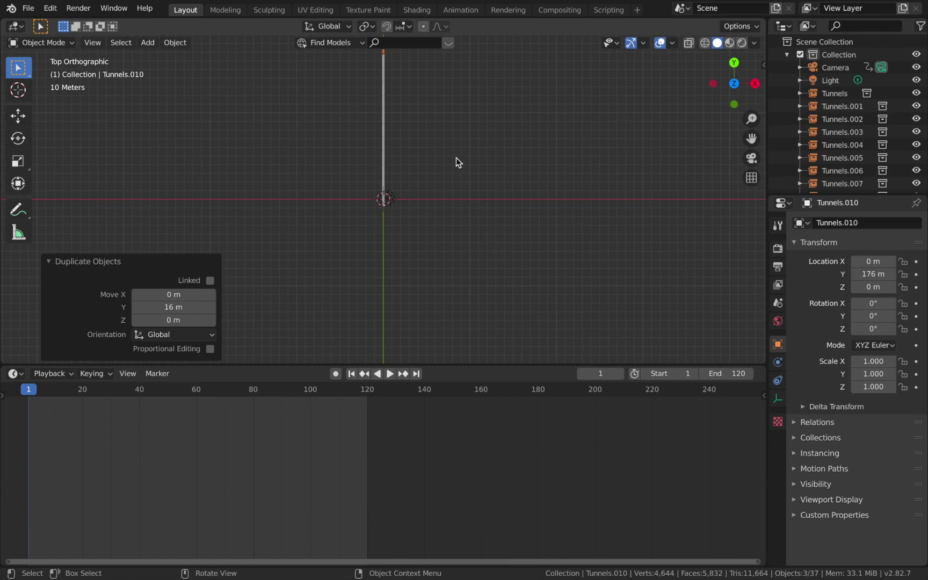
pyautogui.click(383, 252)
# Look through the camera with overlays hidden, preview the fly-through, and return to frame 1.
pyautogui.scroll(-5, 382, 249)
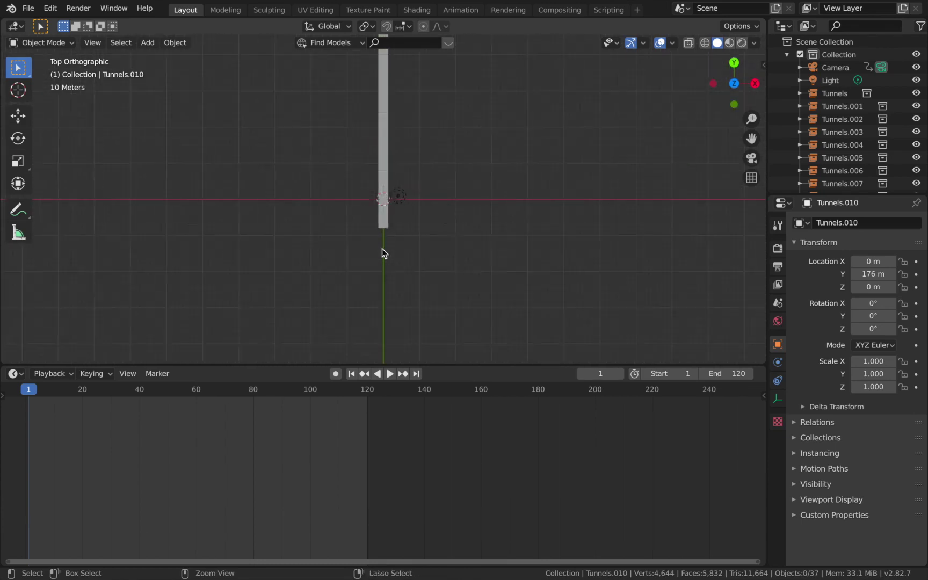
pyautogui.press('KP_0')
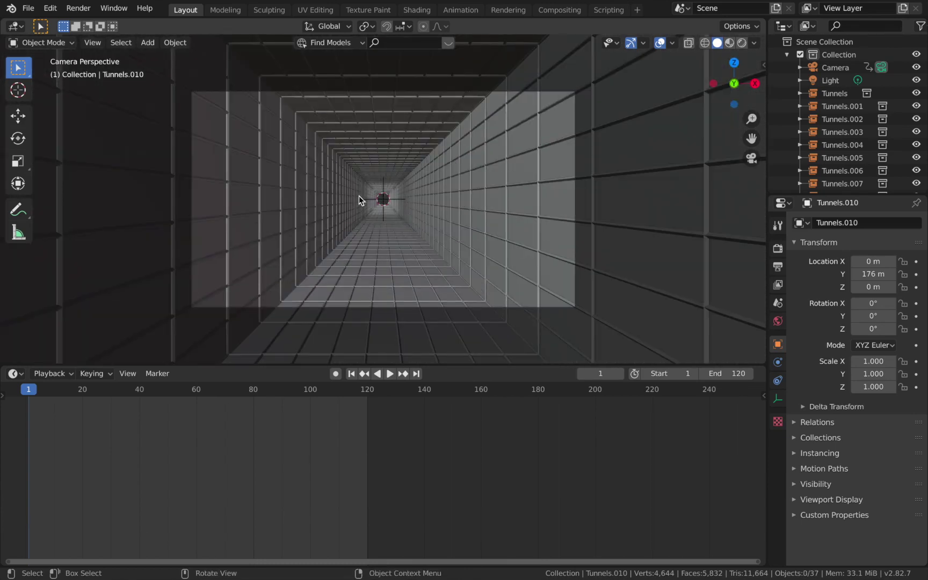
pyautogui.click(660, 47)
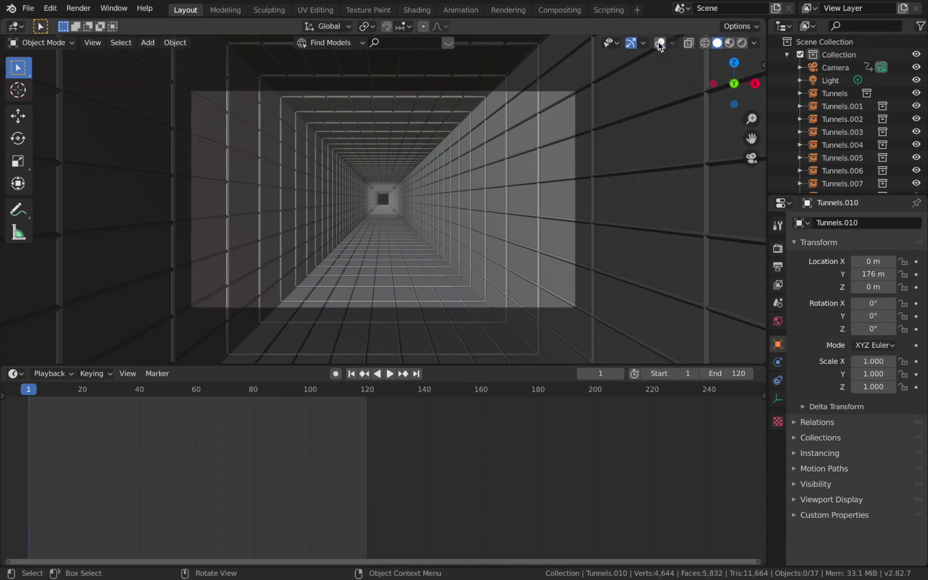
pyautogui.click(660, 47)
pyautogui.click(664, 47)
pyautogui.press('space')
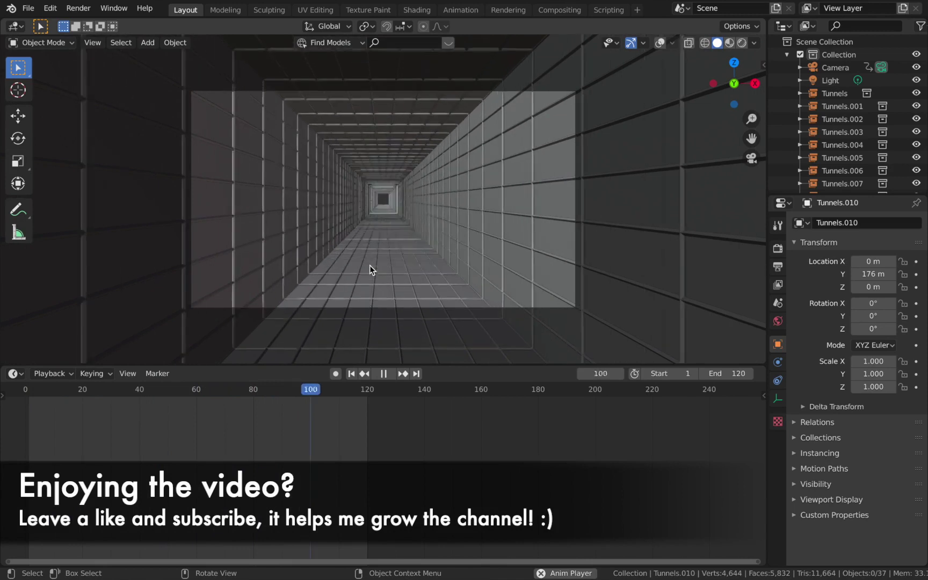
pyautogui.press('Escape')
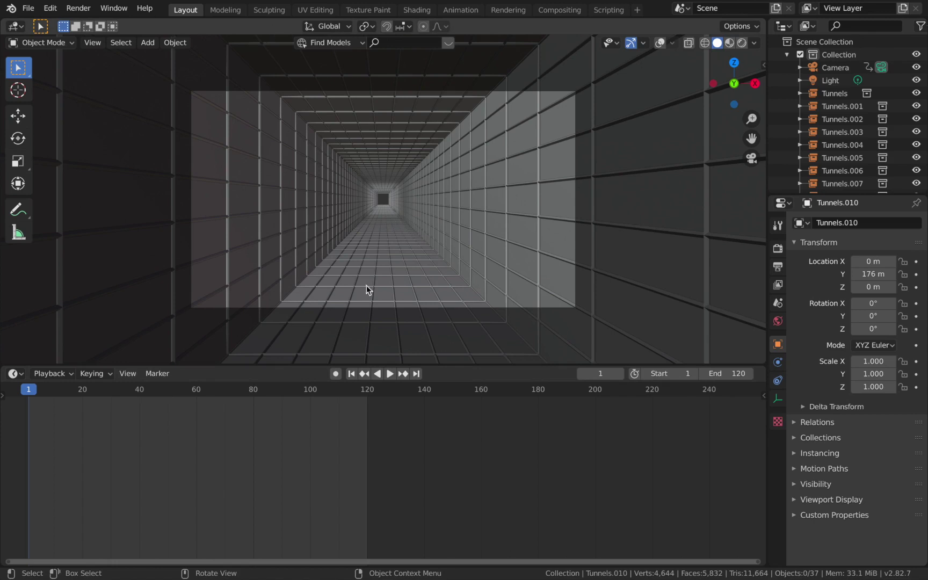
# Save the project as 'Stylish Grid Tunnel Tutorial.blend'.
pyautogui.click(28, 9)
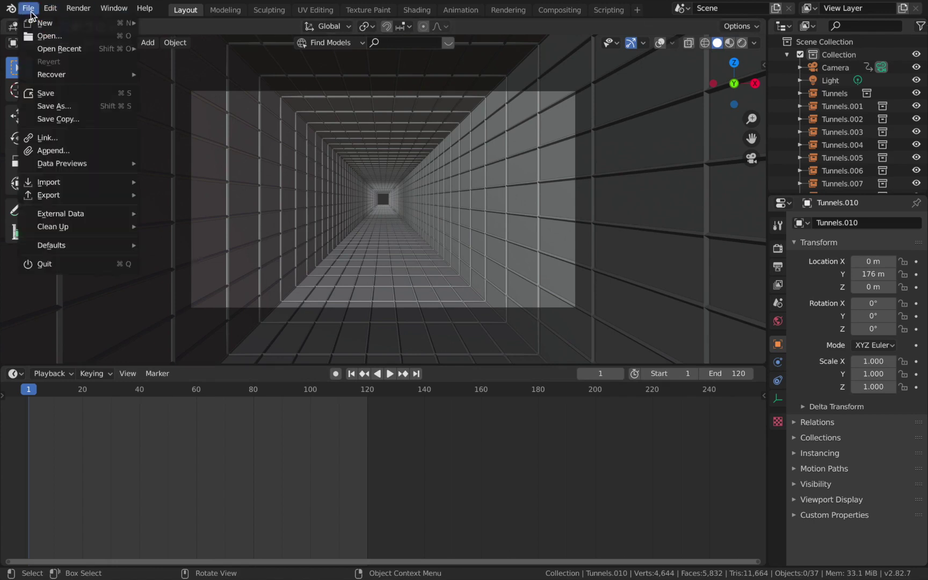
pyautogui.click(59, 111)
pyautogui.write('Stylish Grid ')
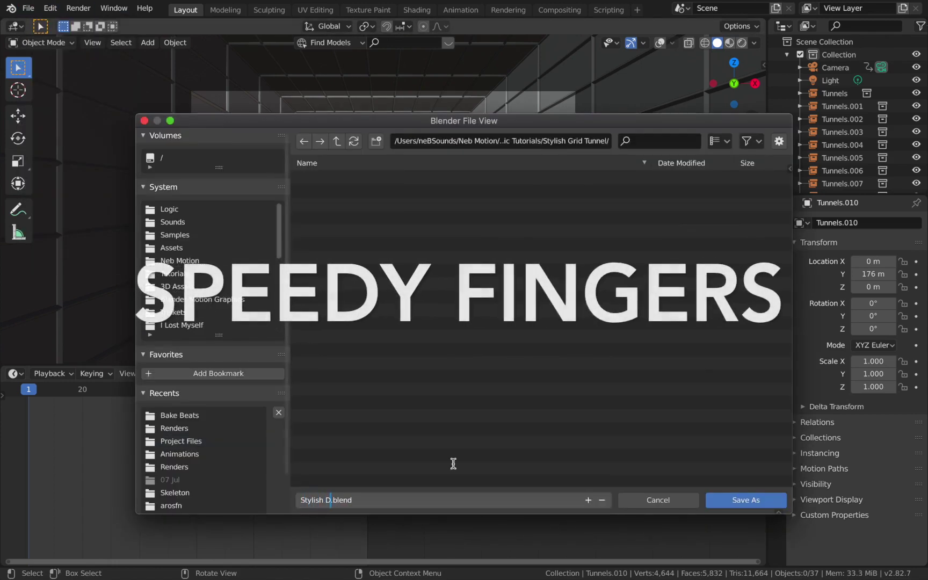
pyautogui.write('Tunnel Tutorial')
pyautogui.press('Return')
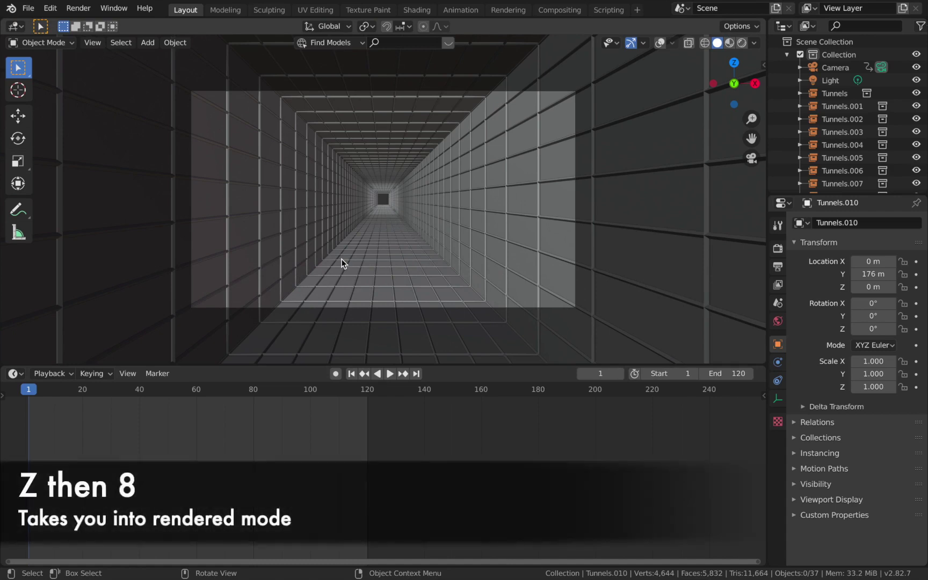
pyautogui.press('z')
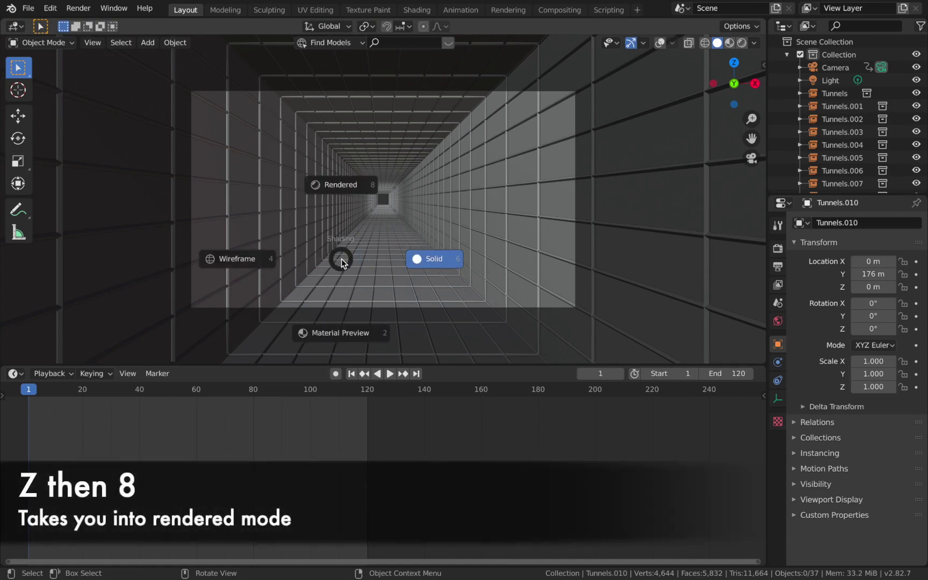
# Switch to Rendered shading and set the world colour to black.
pyautogui.press('8')
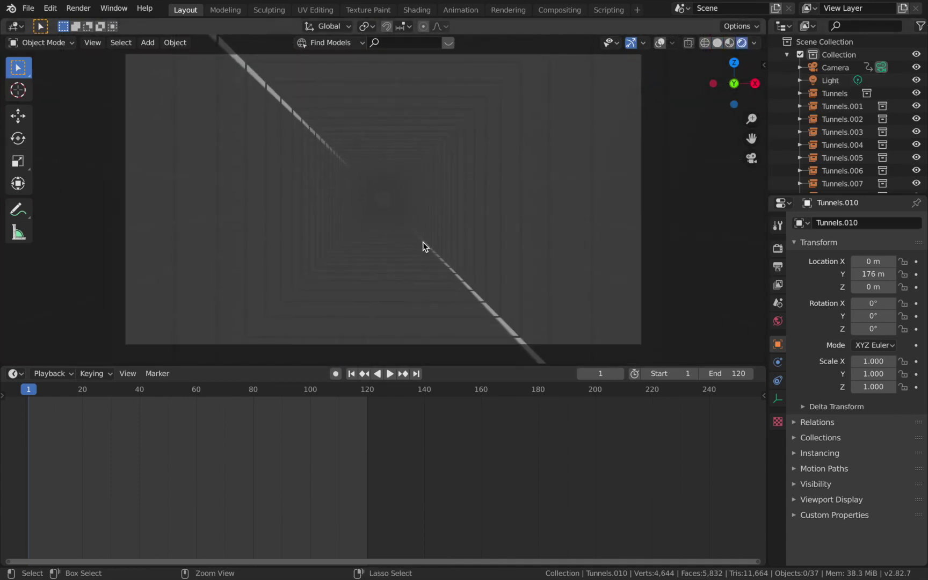
pyautogui.click(778, 322)
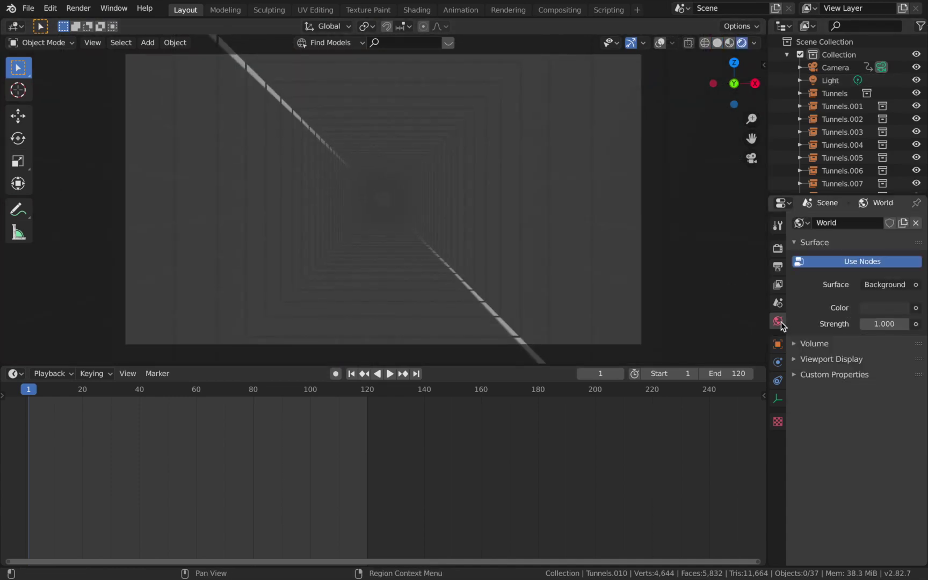
pyautogui.click(873, 308)
pyautogui.click(899, 203)
pyautogui.moveTo(899, 203); pyautogui.dragTo(898, 217)
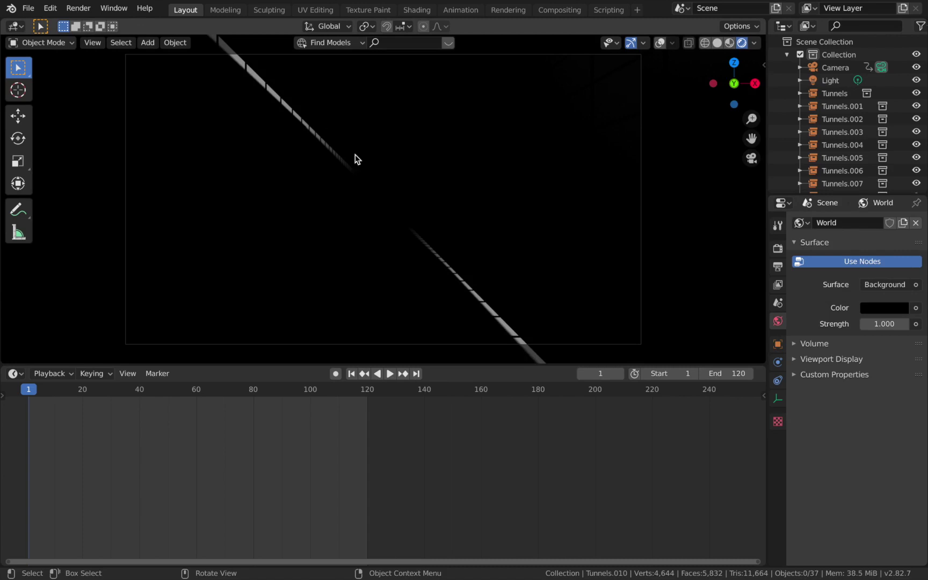
# Delete the Light object from the scene.
pyautogui.click(832, 81)
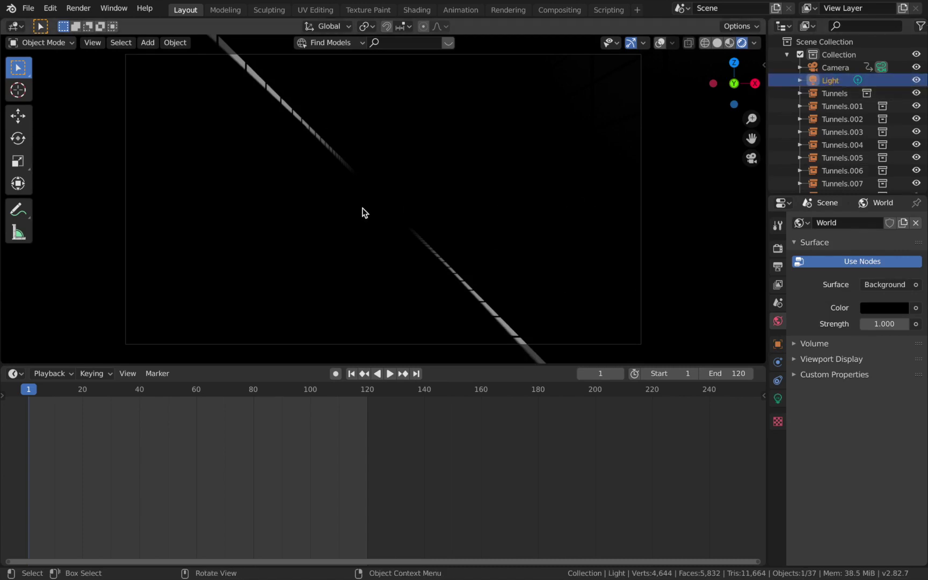
pyautogui.press('x')
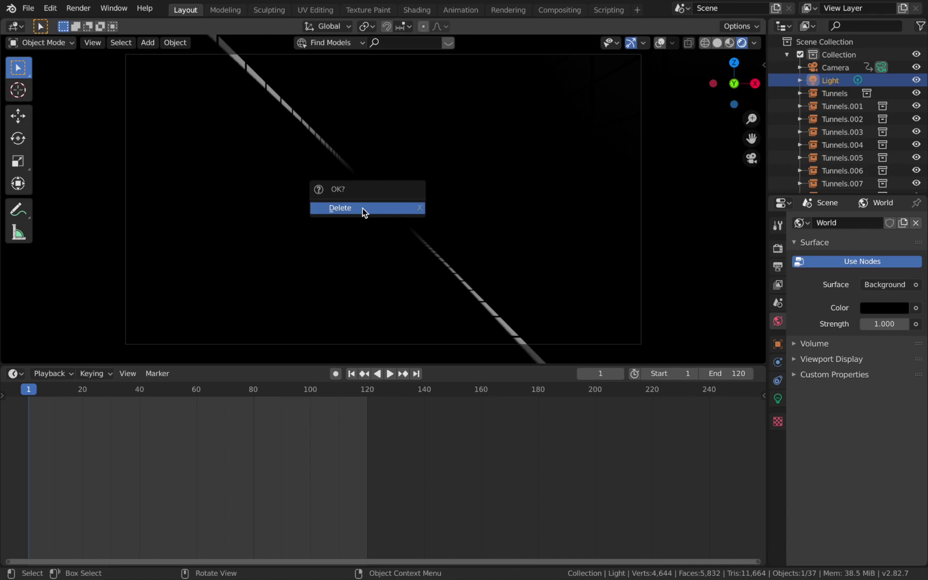
pyautogui.click(363, 208)
# Select Tunnel Wire and set its material's Surface shader to Emission at strength 1.0.
pyautogui.scroll(-3, 854, 177)
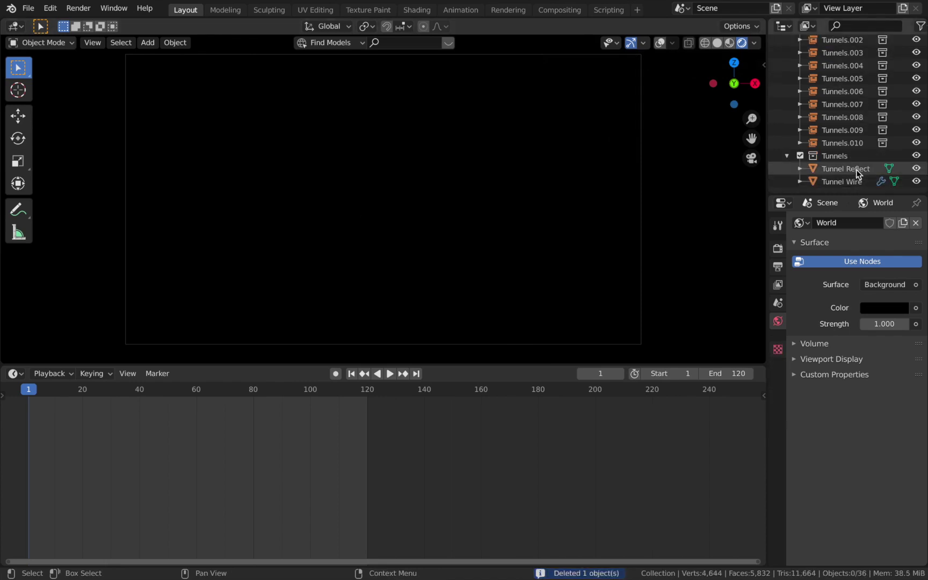
pyautogui.click(843, 182)
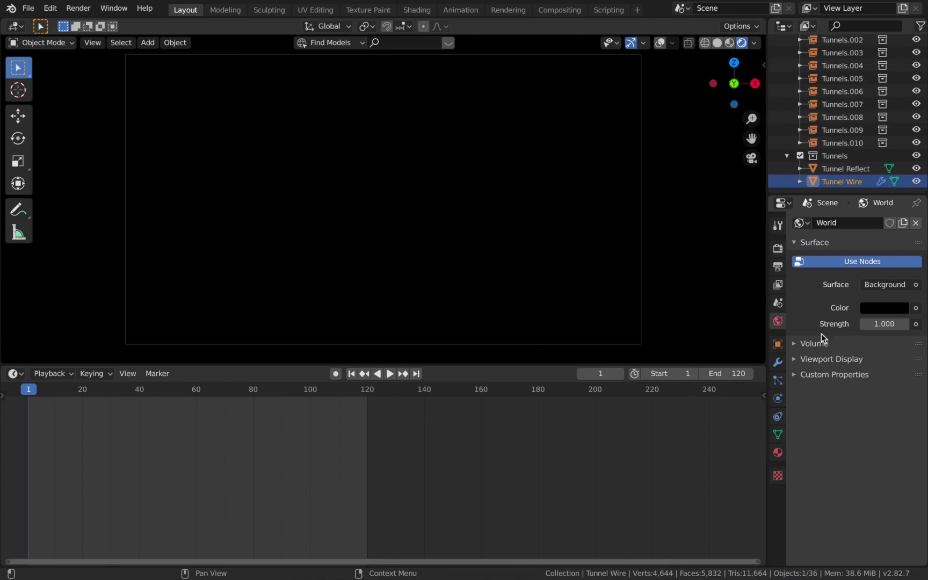
pyautogui.click(778, 453)
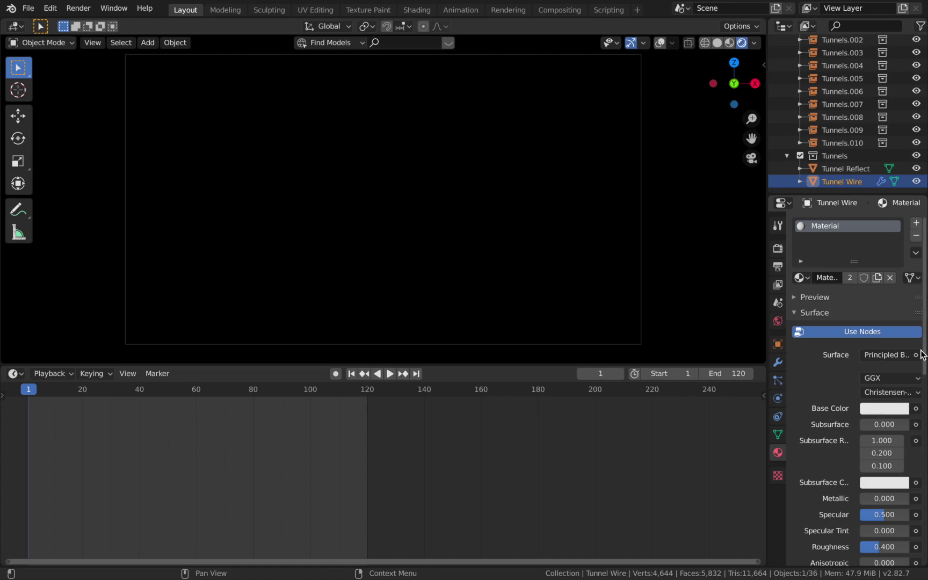
pyautogui.click(875, 356)
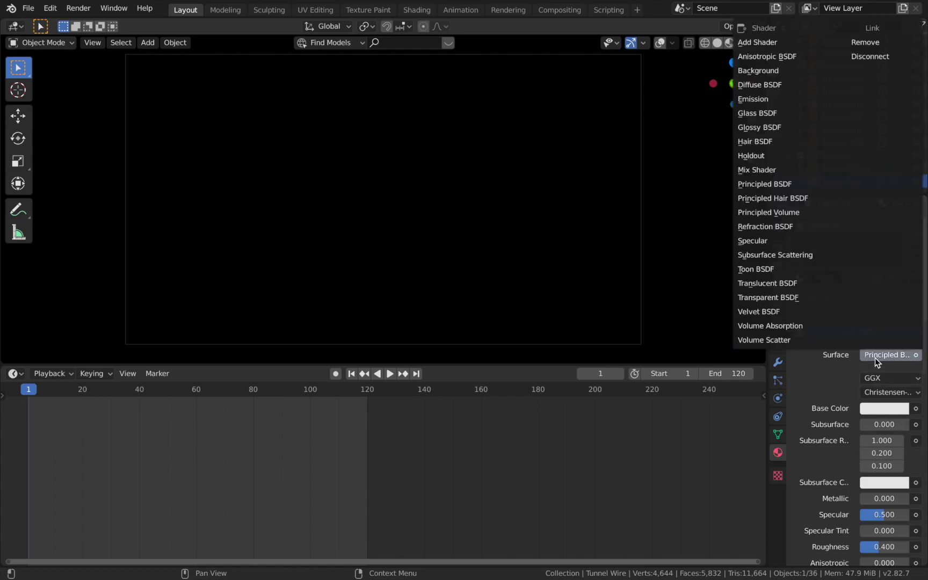
pyautogui.click(776, 100)
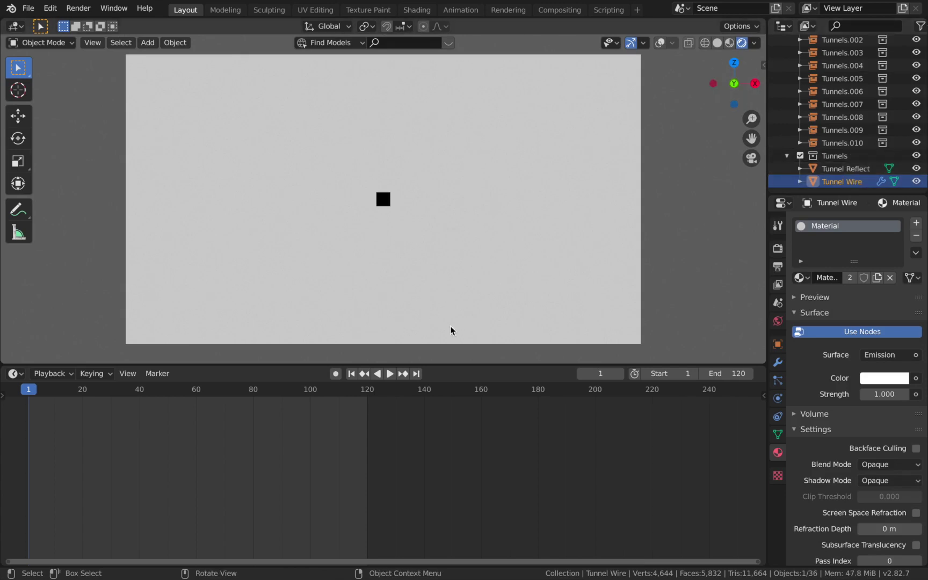
pyautogui.click(862, 171)
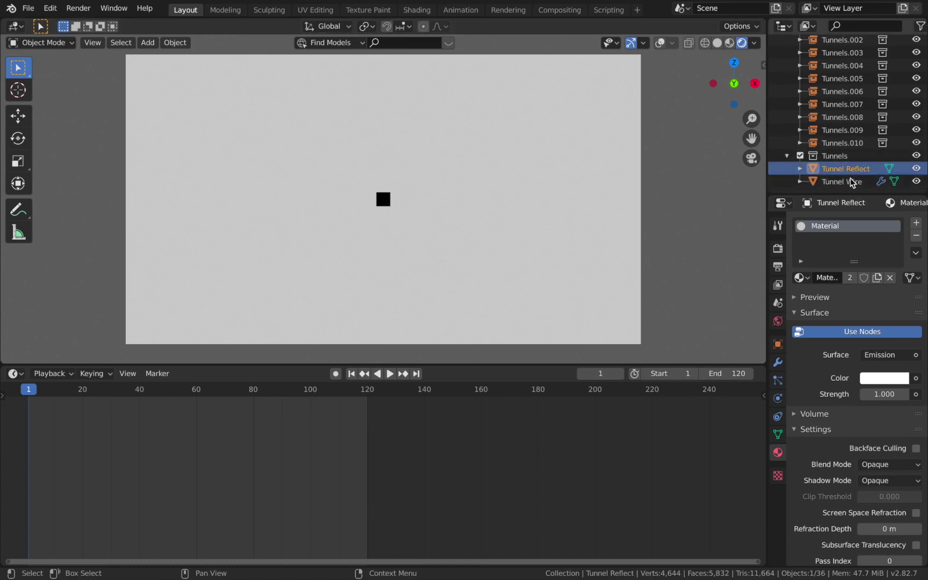
pyautogui.click(850, 182)
pyautogui.click(851, 170)
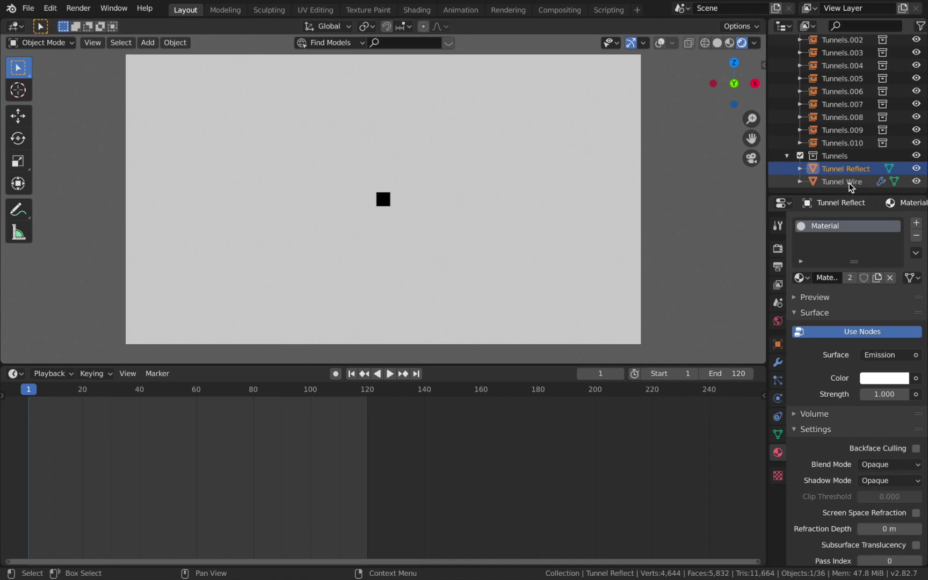
pyautogui.click(843, 181)
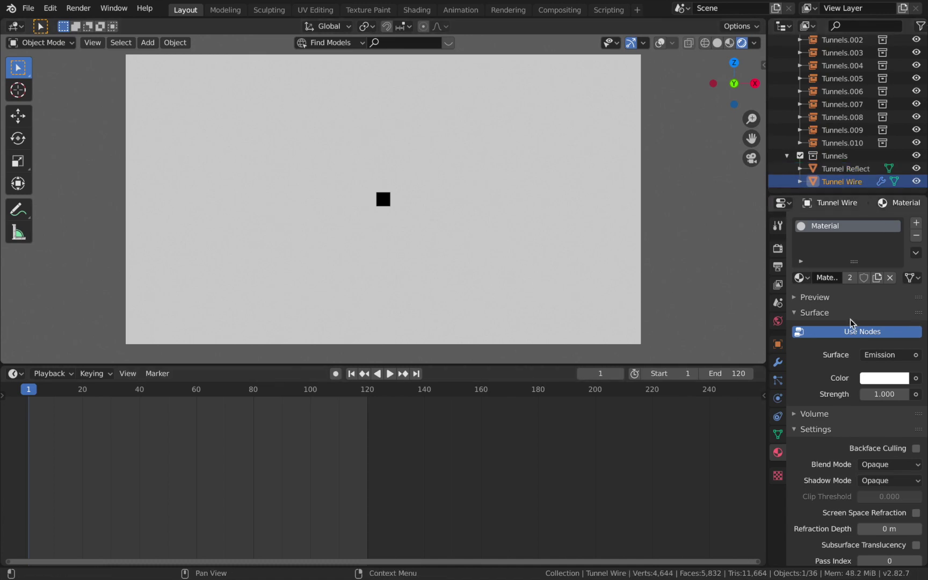
pyautogui.click(841, 170)
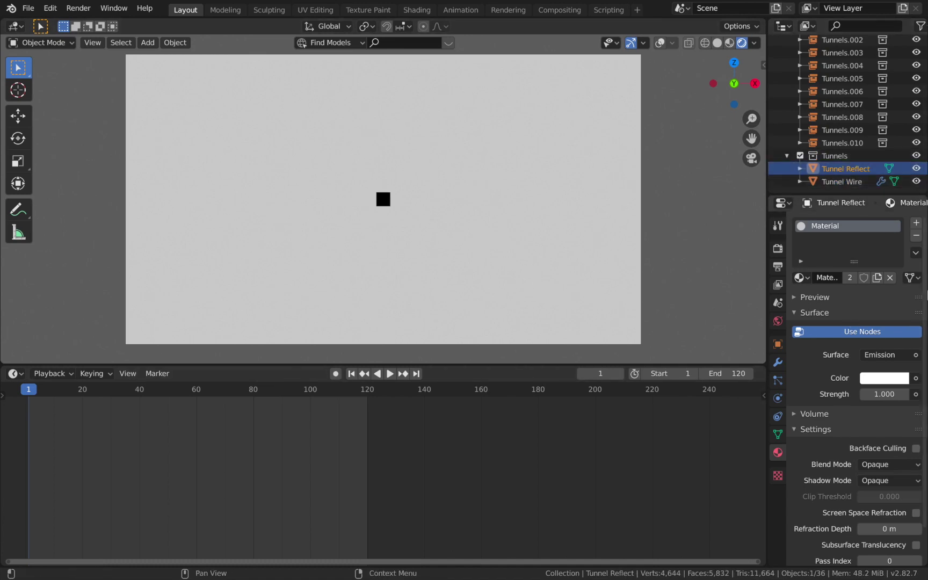
pyautogui.click(891, 279)
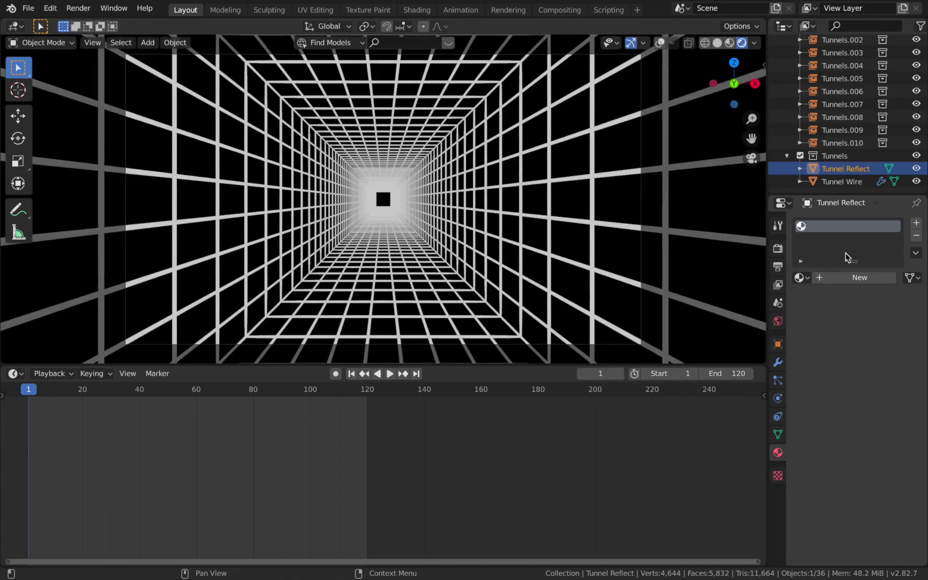
pyautogui.click(834, 181)
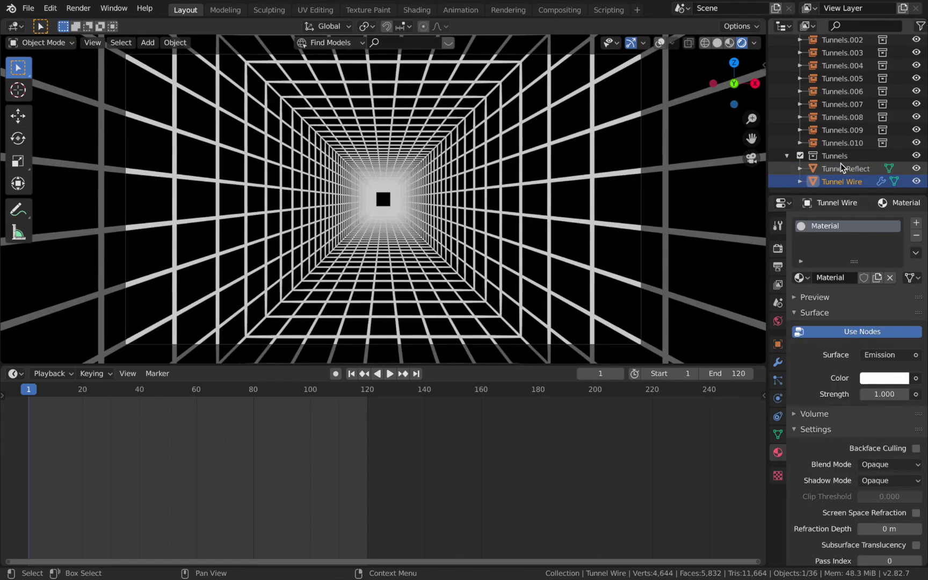
pyautogui.click(841, 164)
pyautogui.click(836, 185)
pyautogui.click(840, 165)
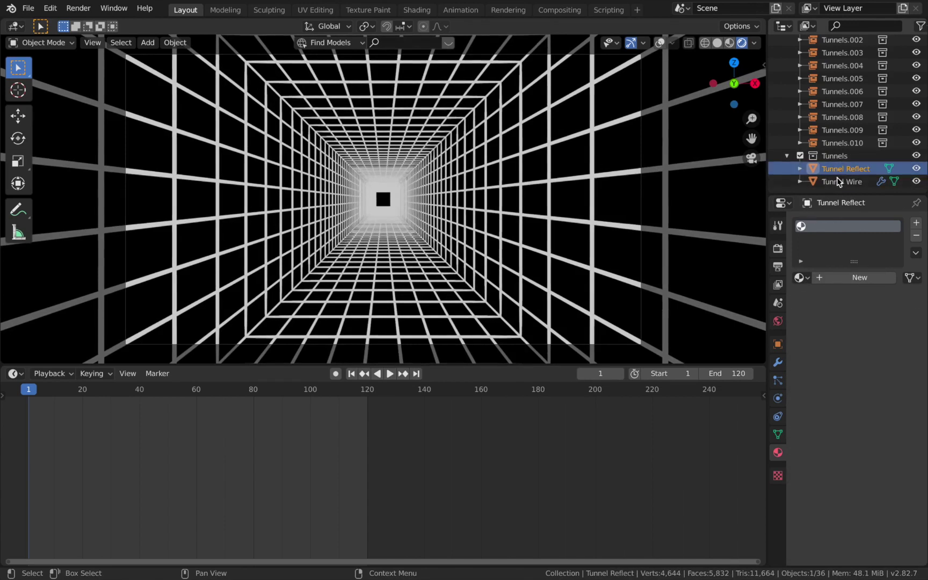
pyautogui.click(853, 183)
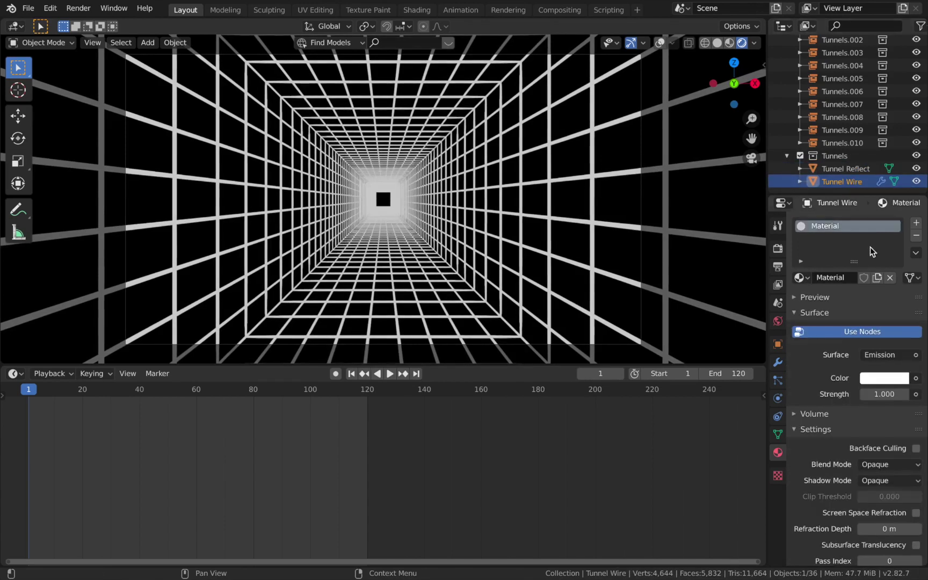
pyautogui.click(849, 171)
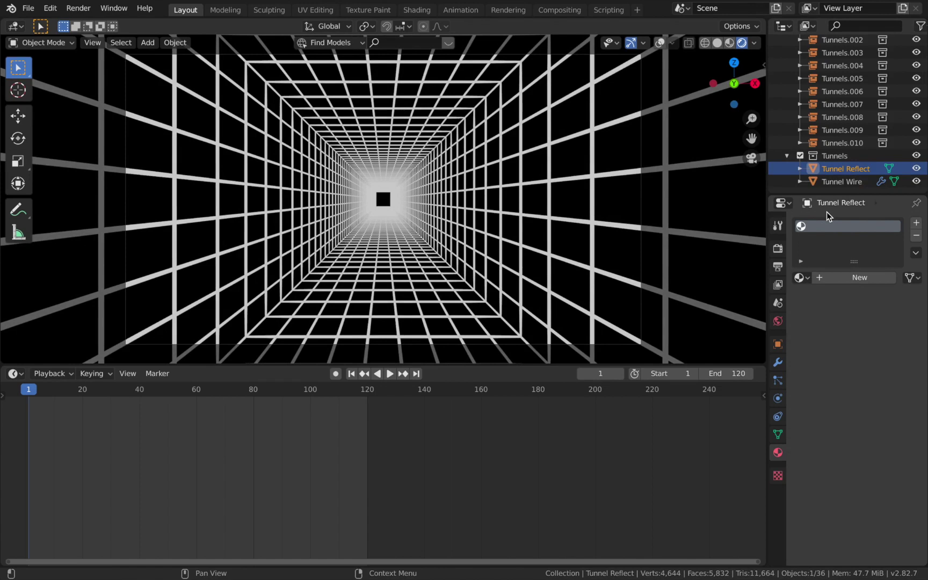
# Make Tunnel Wire's emission blue at strength 10, then split the viewport into two side-by-side areas.
pyautogui.click(844, 183)
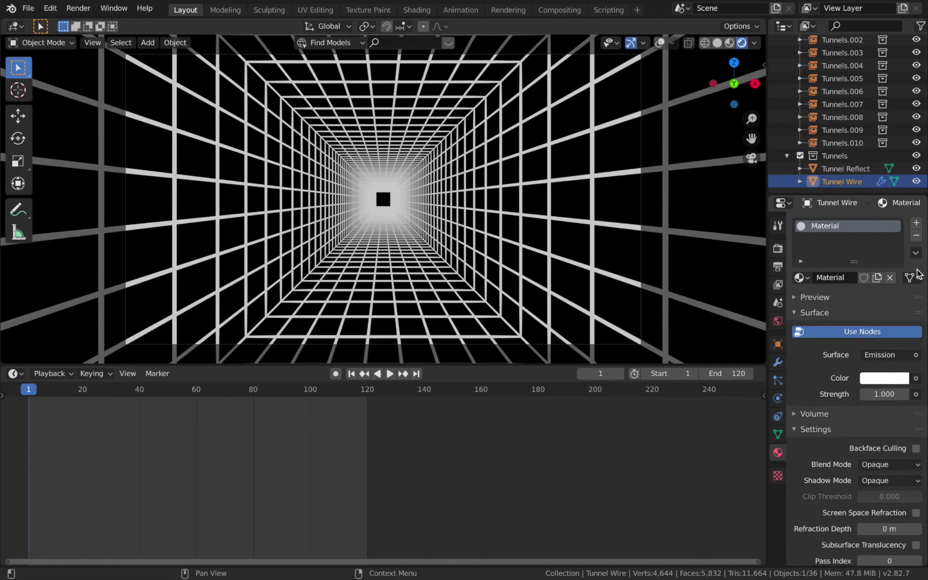
pyautogui.click(886, 394)
pyautogui.write('2')
pyautogui.press('Return')
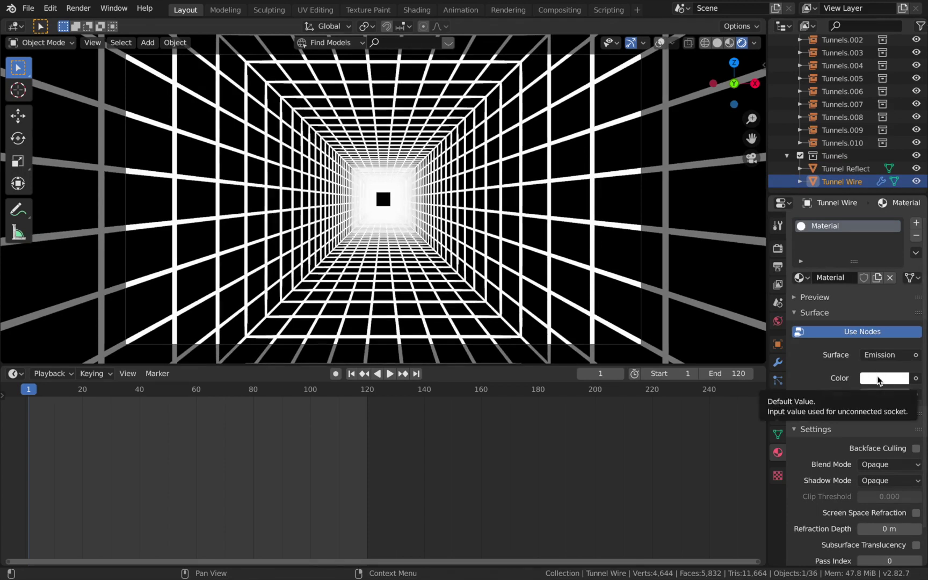
pyautogui.click(873, 378)
pyautogui.moveTo(843, 228); pyautogui.dragTo(876, 202)
pyautogui.click(877, 394)
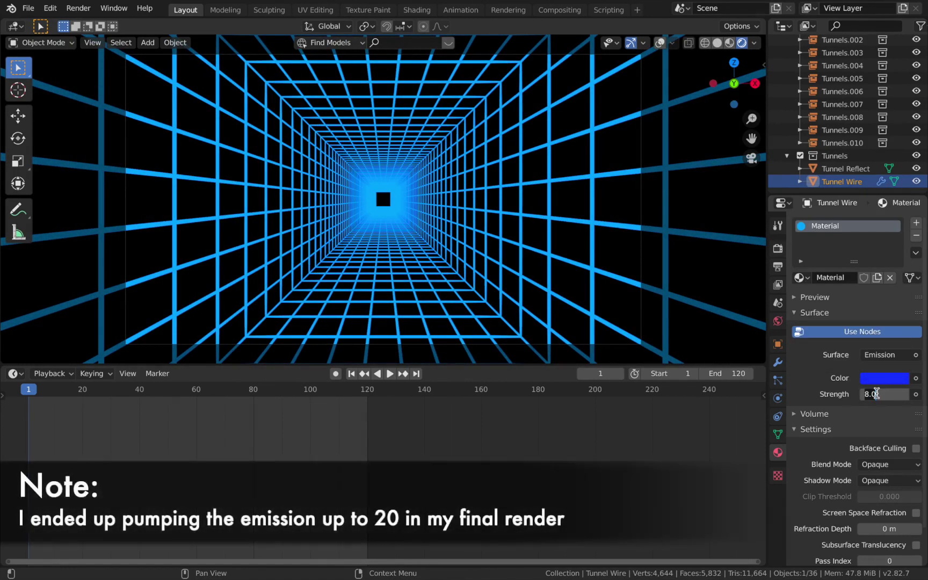
pyautogui.write('10')
pyautogui.press('Return')
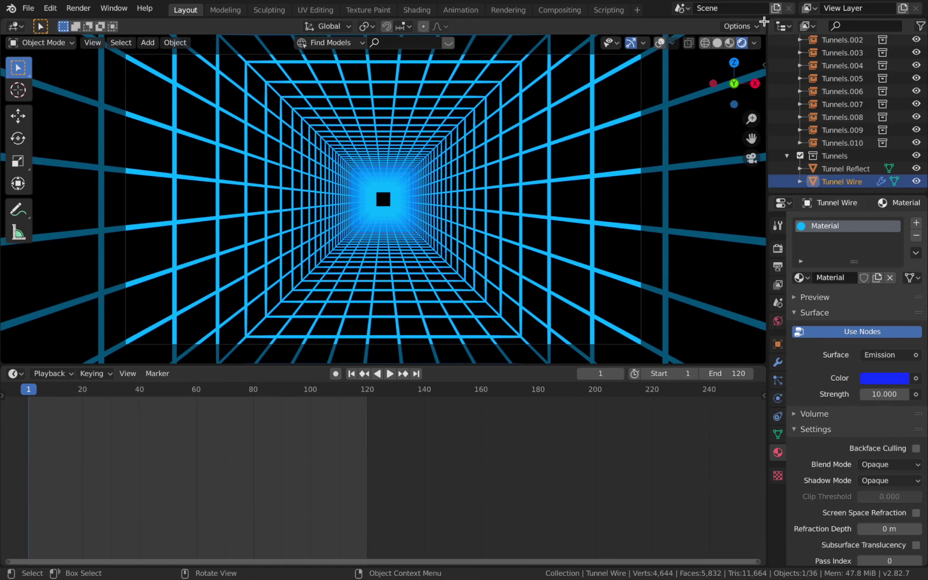
pyautogui.moveTo(763, 21); pyautogui.dragTo(430, 68)
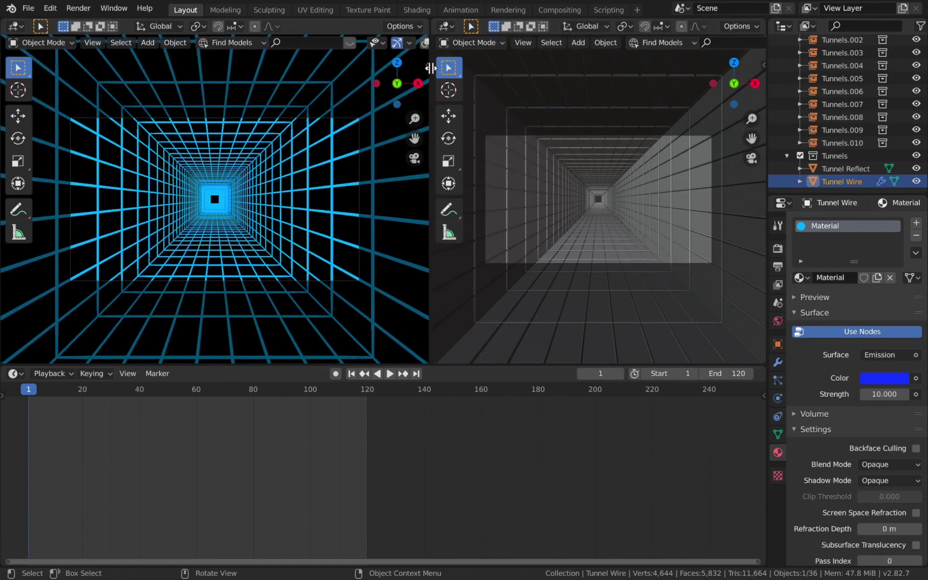
# Turn the right-hand area into a Shader Editor with its sidebar hidden.
pyautogui.click(447, 27)
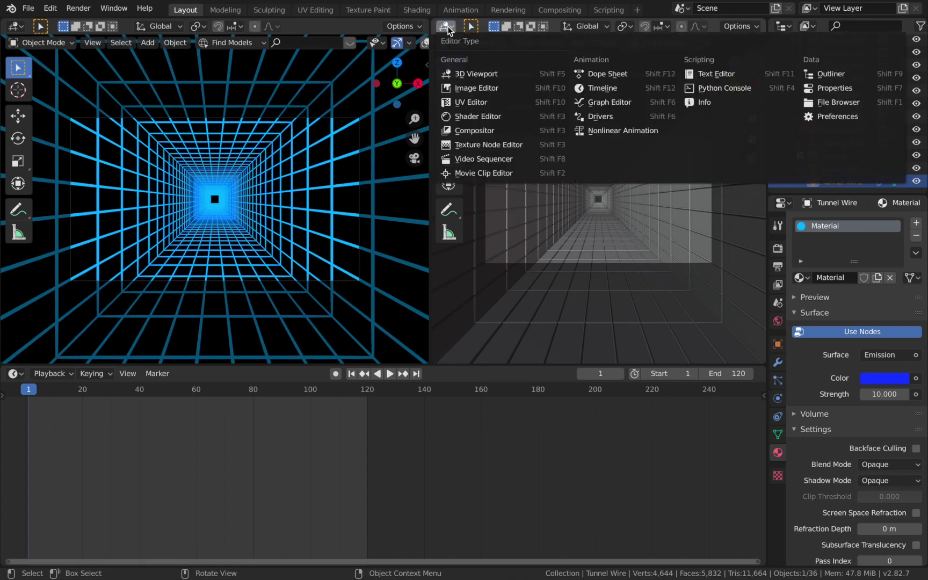
pyautogui.click(479, 117)
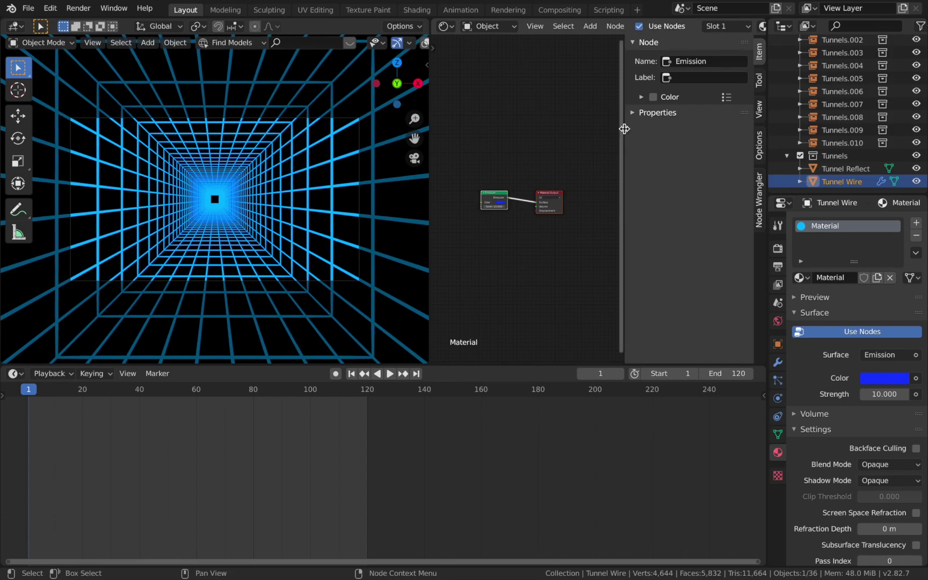
pyautogui.moveTo(624, 129); pyautogui.dragTo(723, 131)
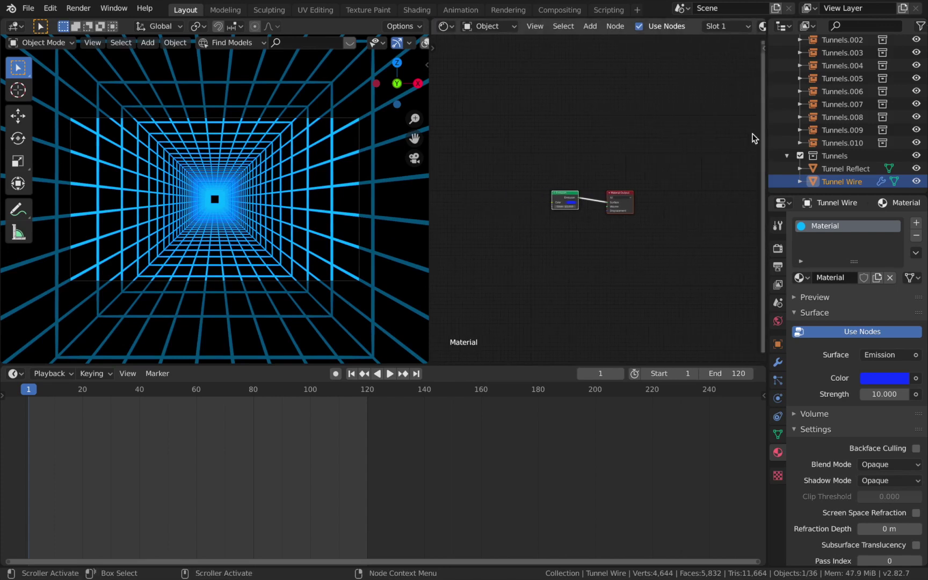
pyautogui.scroll(4, 577, 254)
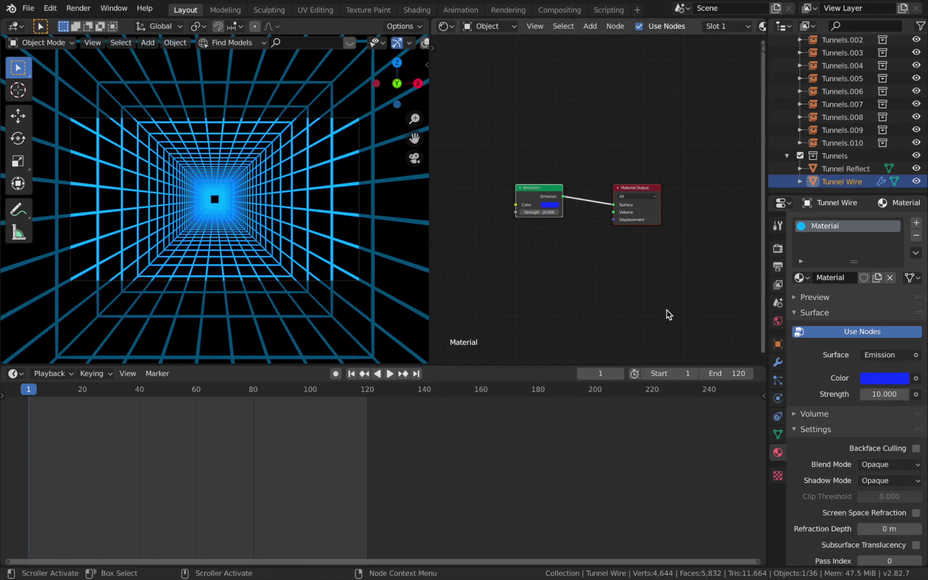
# Shift the Emission node's colour toward a lighter cyan.
pyautogui.click(550, 204)
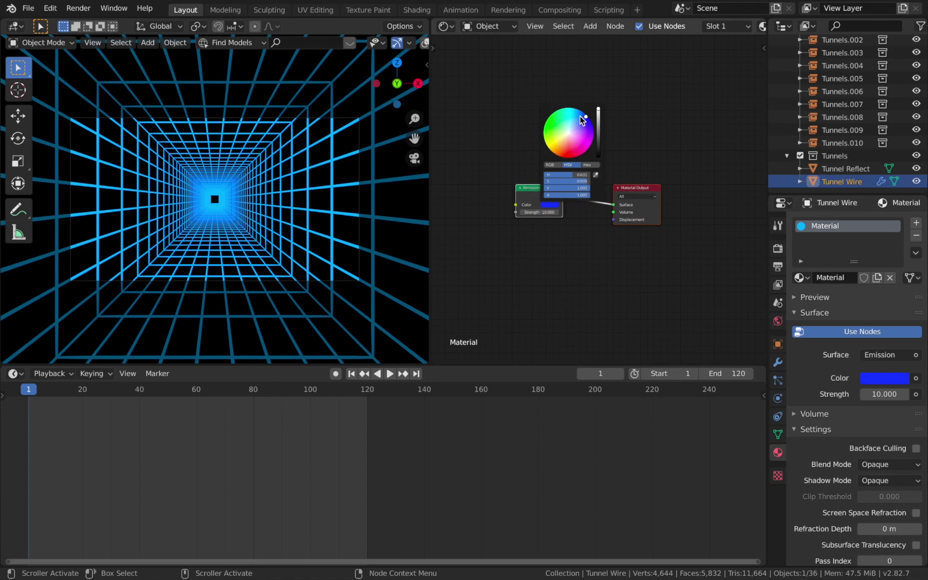
pyautogui.moveTo(581, 121)
pyautogui.mouseDown()
pyautogui.moveTo(567, 116)
pyautogui.moveTo(581, 118)
pyautogui.moveTo(558, 125)
pyautogui.moveTo(584, 112)
pyautogui.mouseUp()
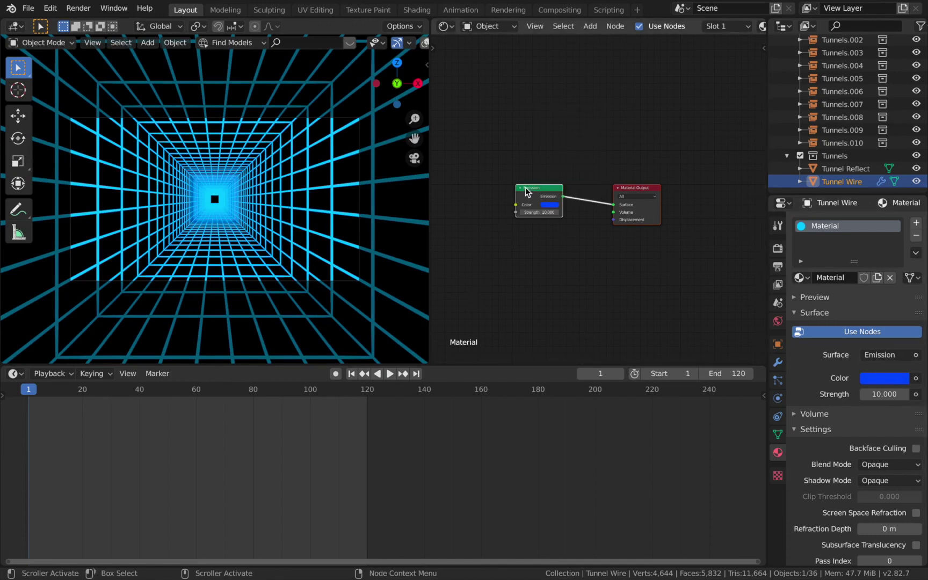
pyautogui.scroll(-2, 532, 280)
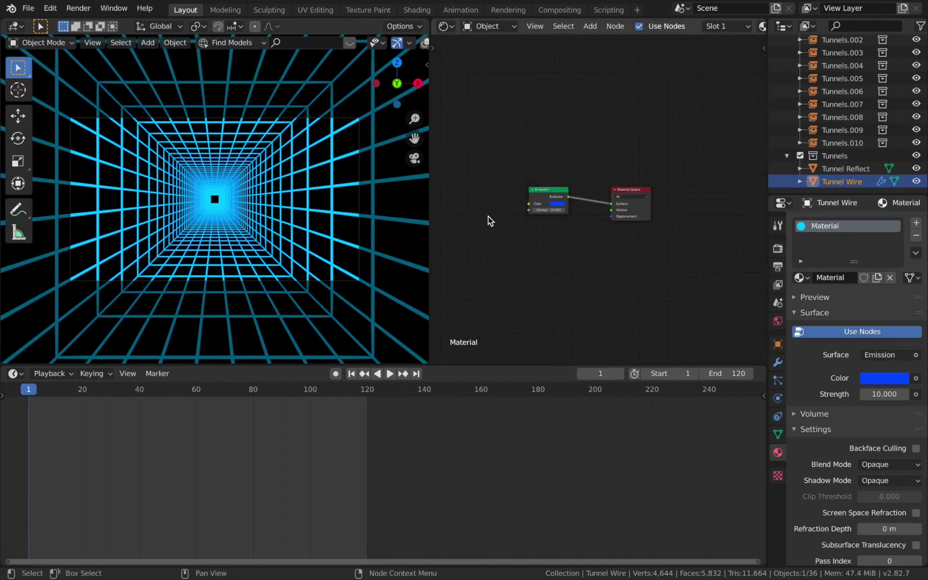
# Add a Checker Texture feeding the Emission colour, with blue and black as its two colours.
pyautogui.press('shift')
pyautogui.hotkey('shift', 'a')
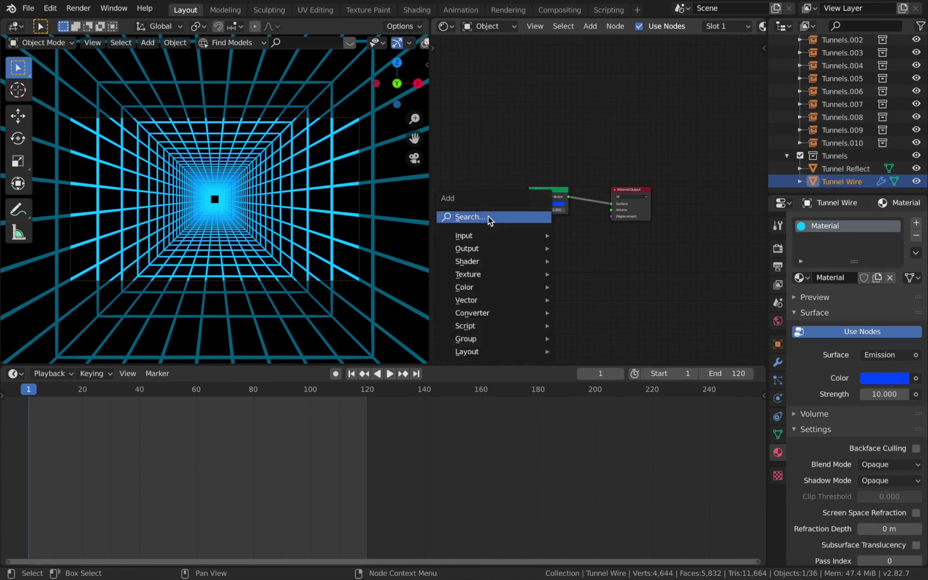
pyautogui.moveTo(479, 274)
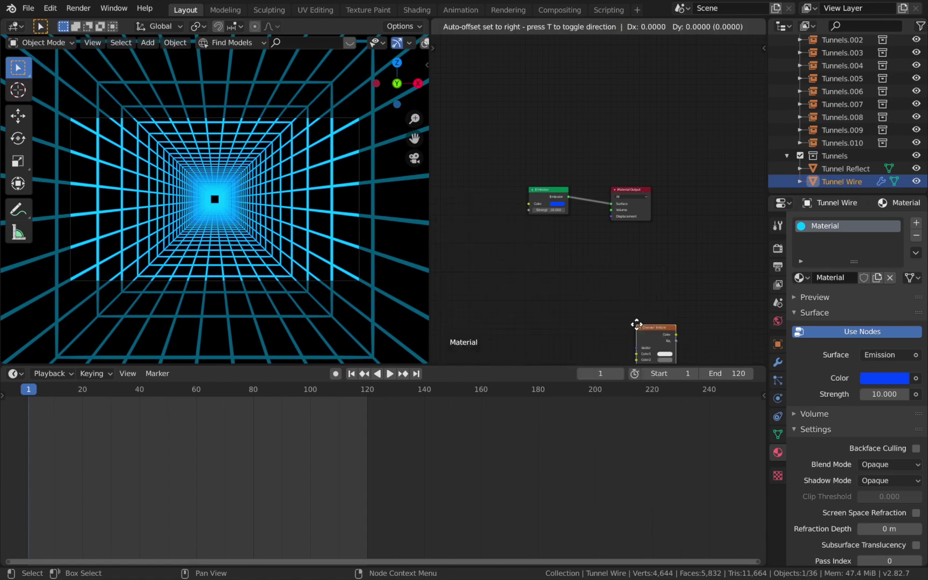
pyautogui.click(460, 196)
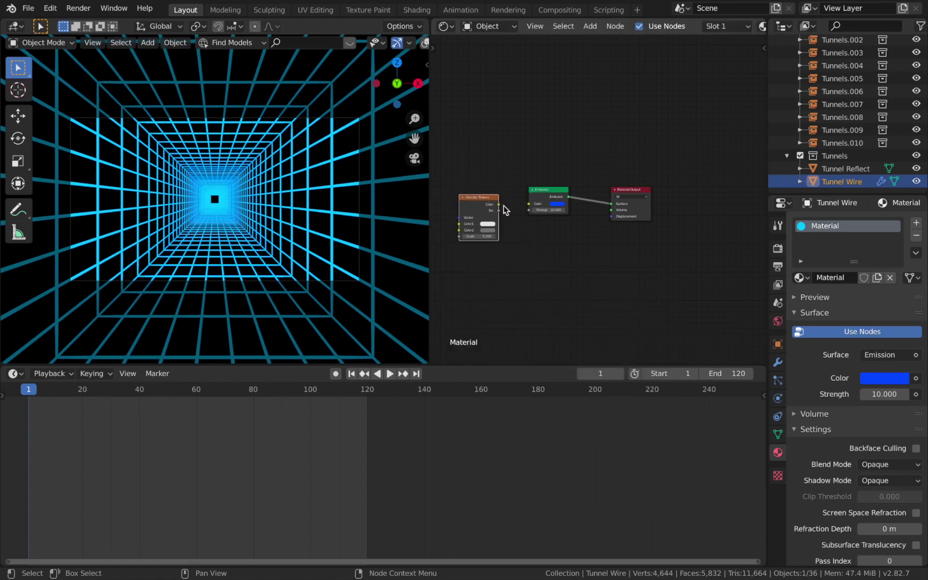
pyautogui.moveTo(499, 205); pyautogui.dragTo(529, 204)
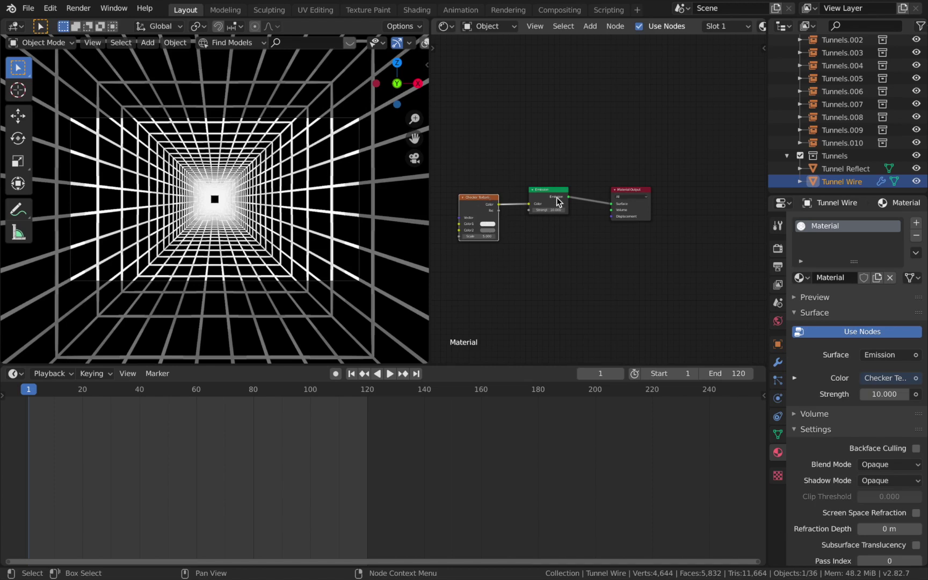
pyautogui.click(489, 224)
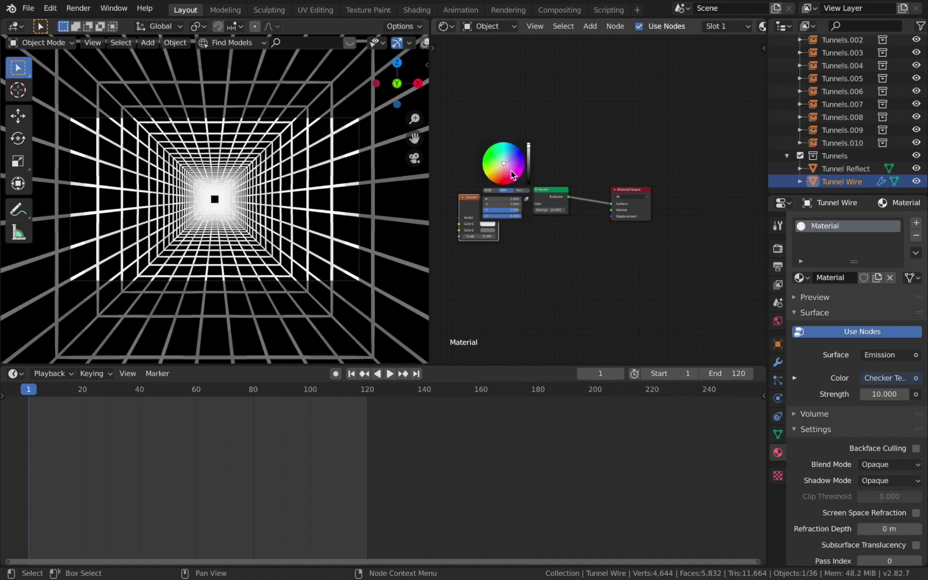
pyautogui.moveTo(506, 163); pyautogui.dragTo(518, 148)
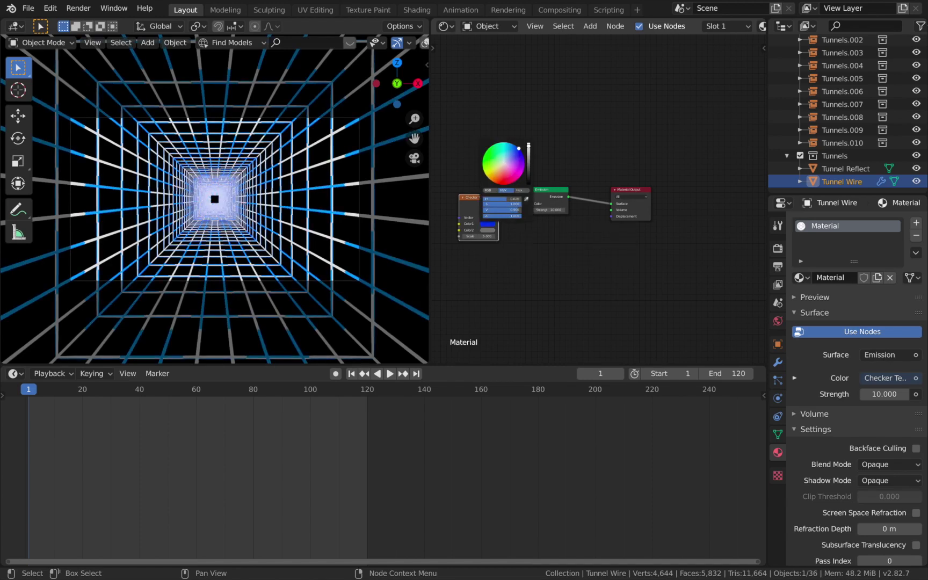
pyautogui.click(486, 231)
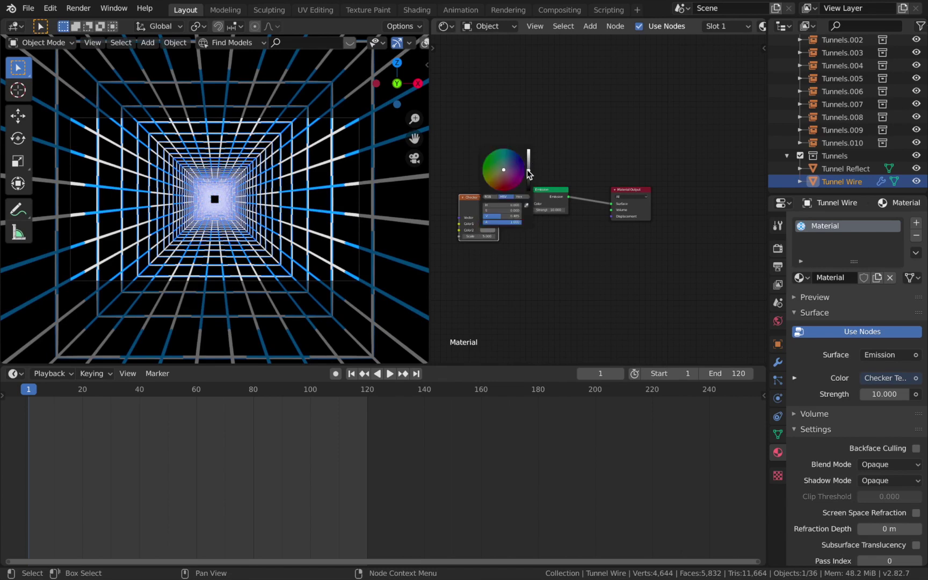
pyautogui.moveTo(533, 177); pyautogui.dragTo(531, 194)
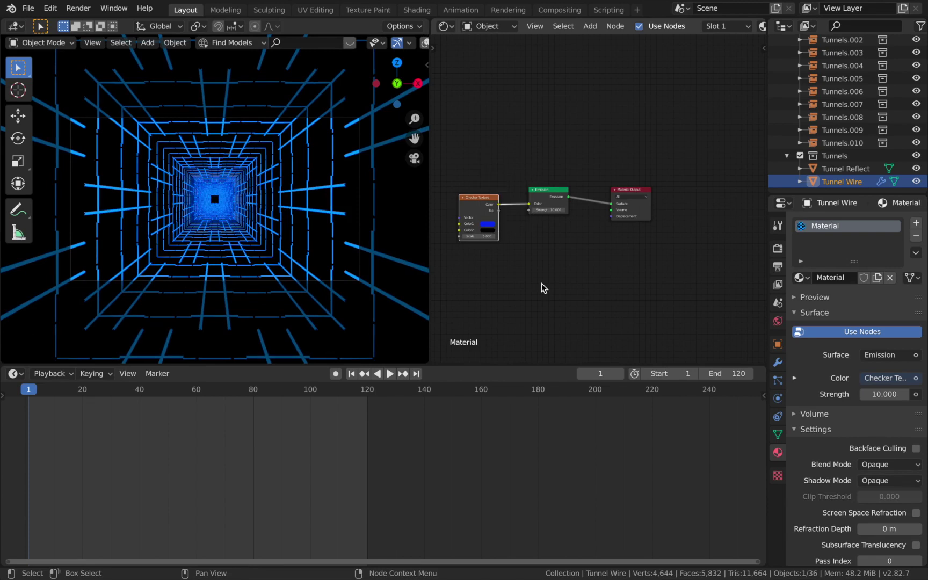
# Preview the animation, raise the checker Scale to 11.8 and reposition the nodes.
pyautogui.scroll(3, 176, 169)
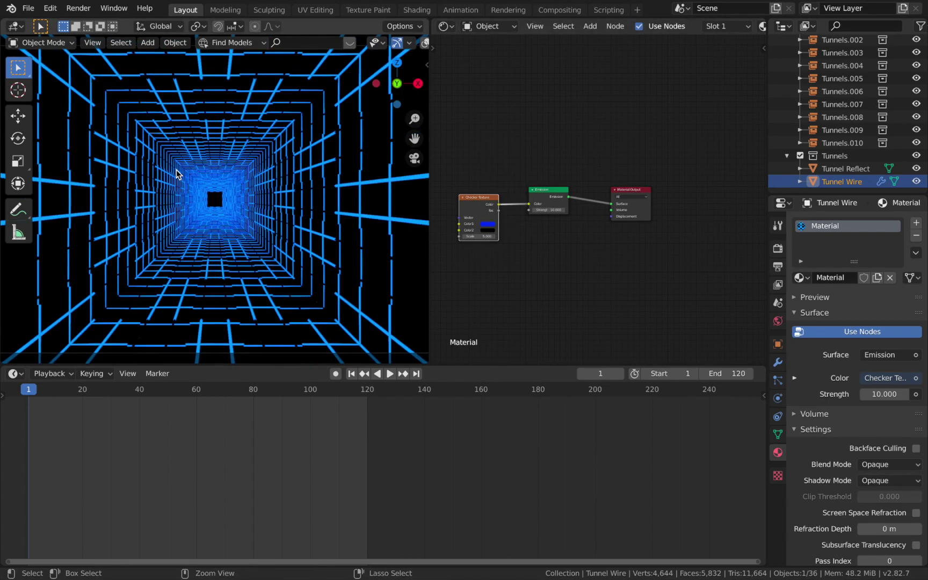
pyautogui.press('space')
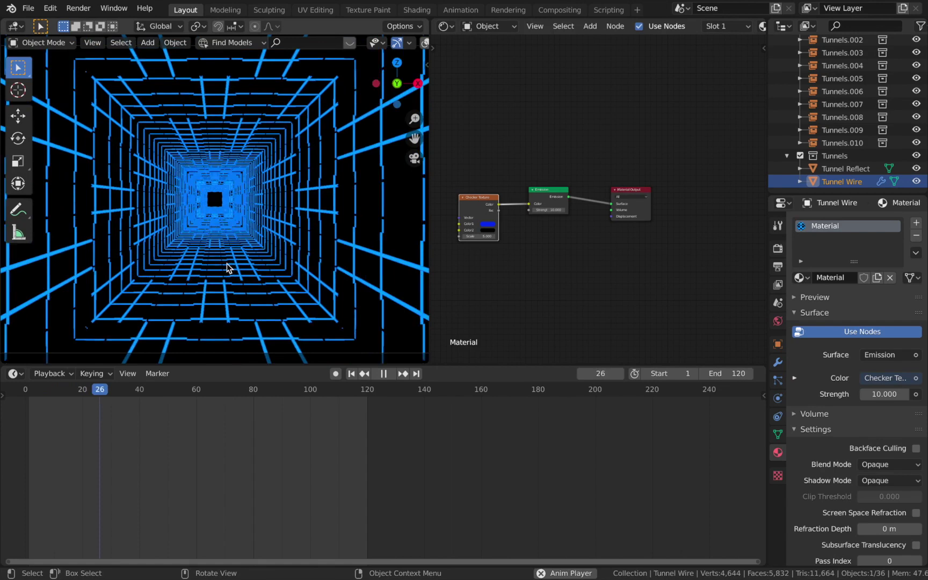
pyautogui.press('space')
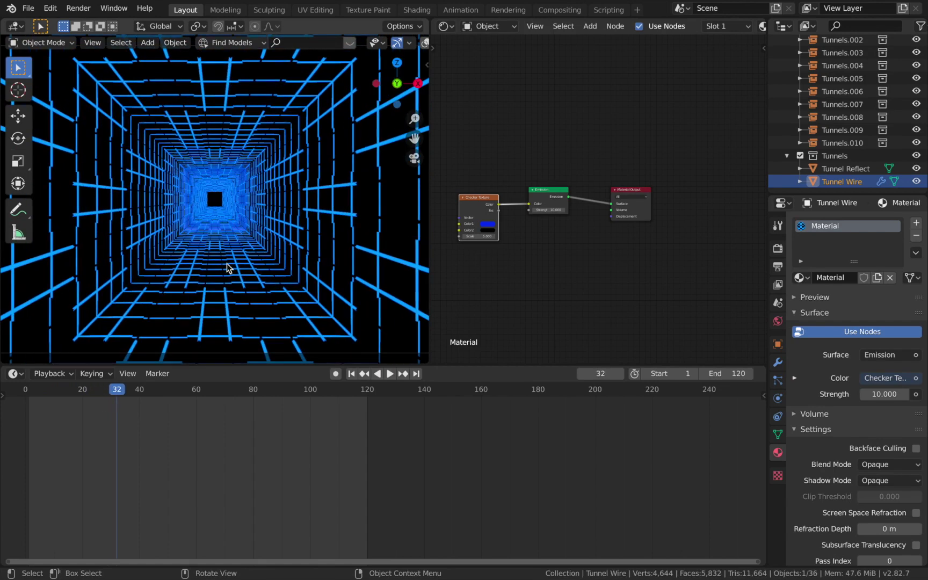
pyautogui.click(351, 374)
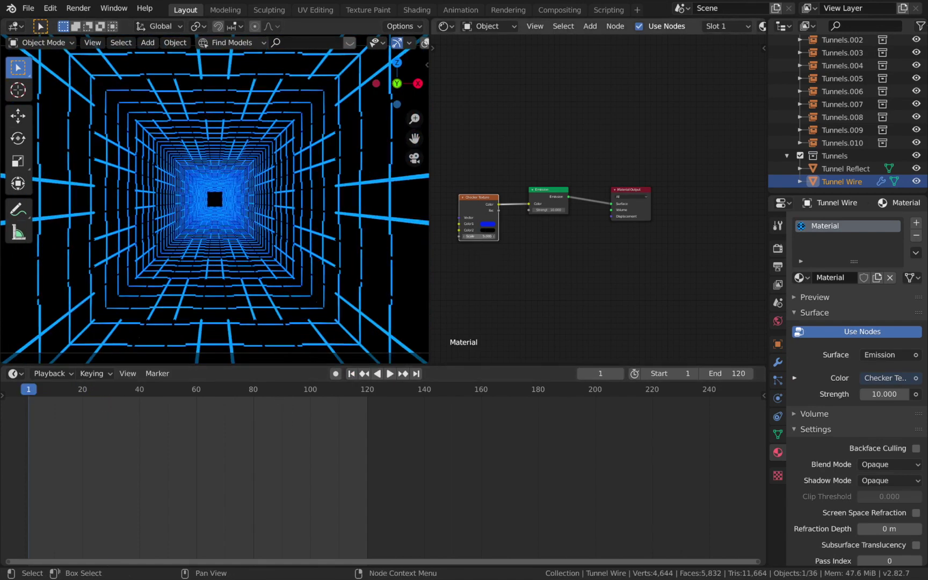
pyautogui.moveTo(479, 237); pyautogui.dragTo(460, 236)
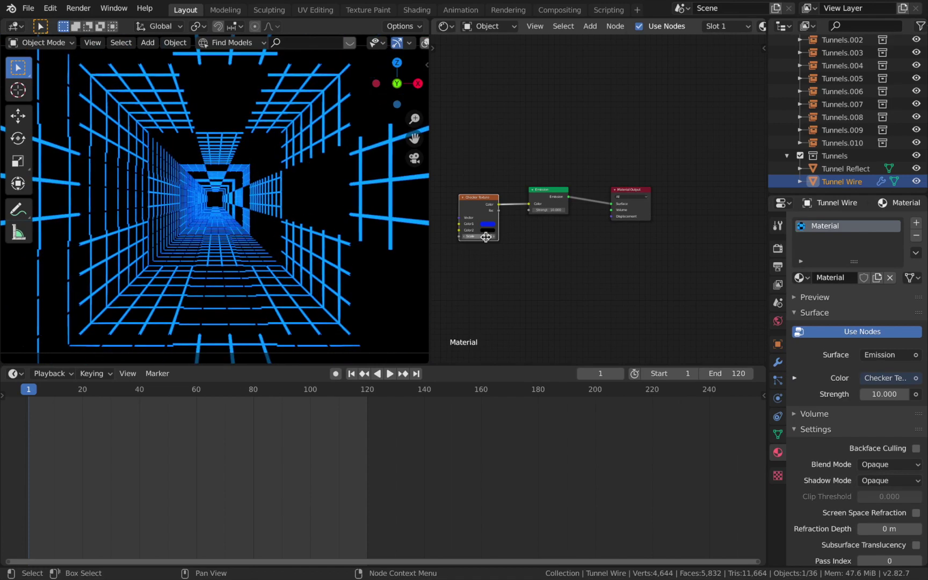
pyautogui.press('g')
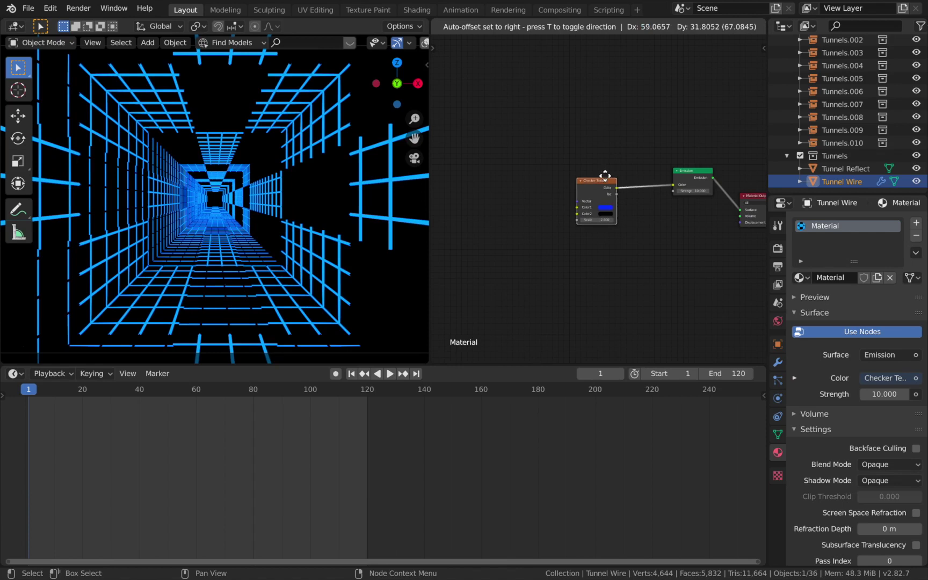
pyautogui.click(611, 204)
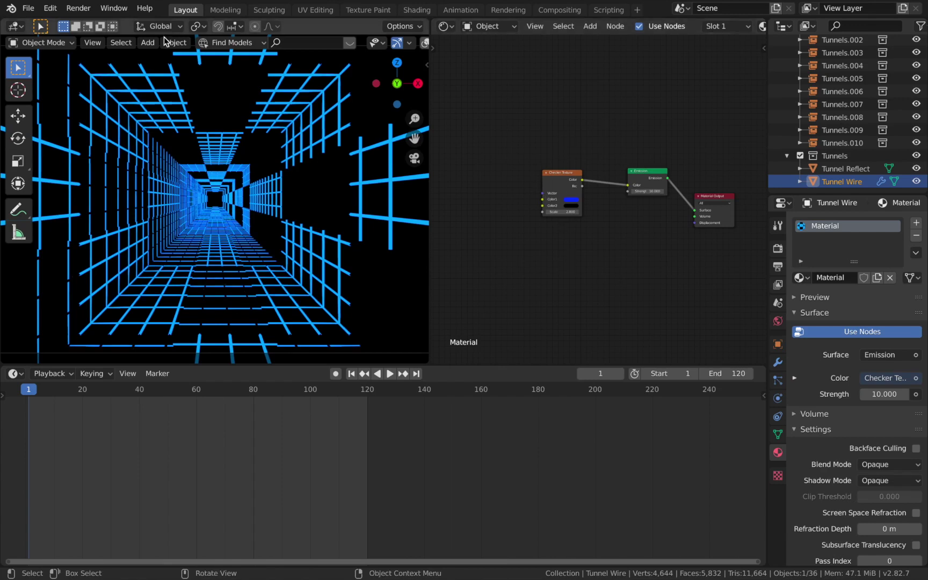
pyautogui.click(29, 10)
# Confirm Node Wrangler is enabled, then add Mapping and Texture Coordinate nodes to the checker with Ctrl+T.
pyautogui.moveTo(50, 9)
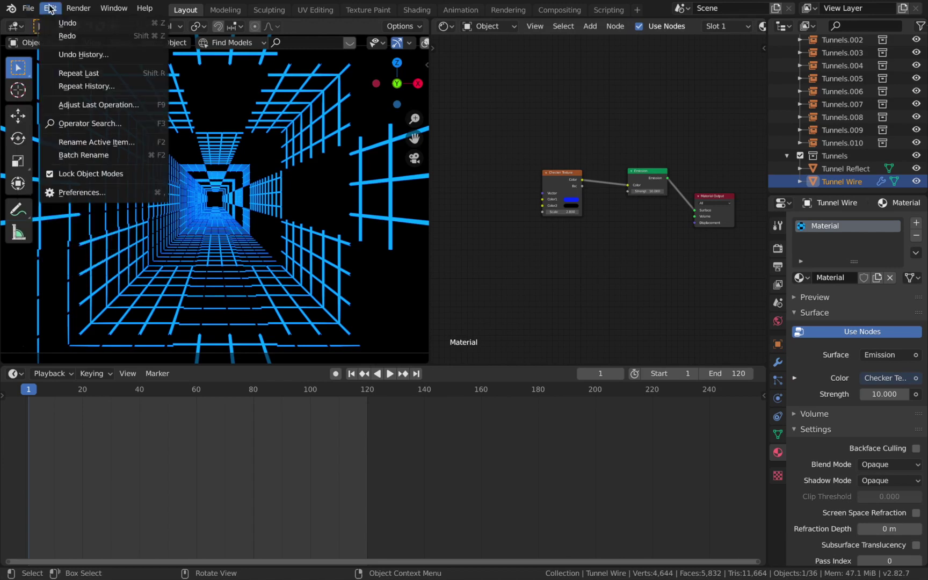
pyautogui.click(80, 191)
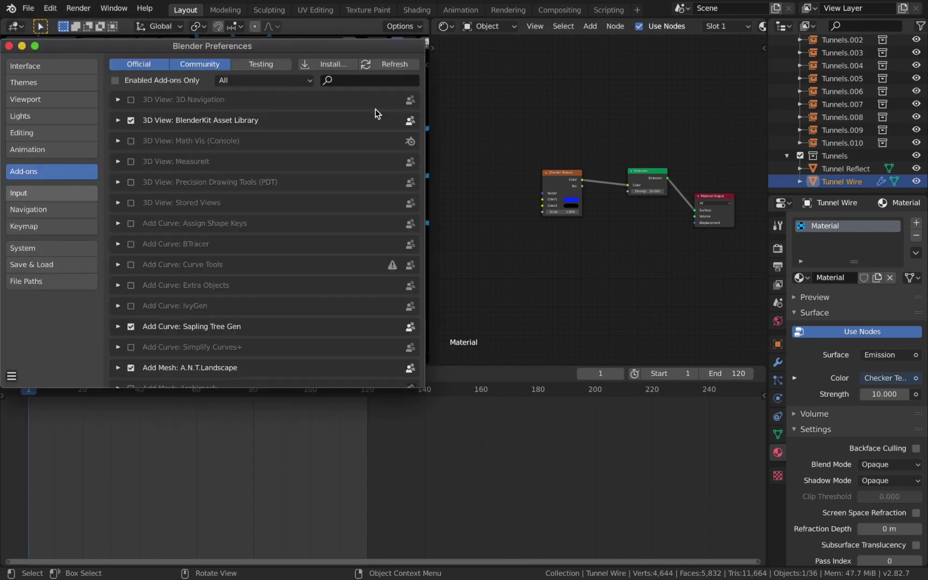
pyautogui.click(355, 82)
pyautogui.write('nodew')
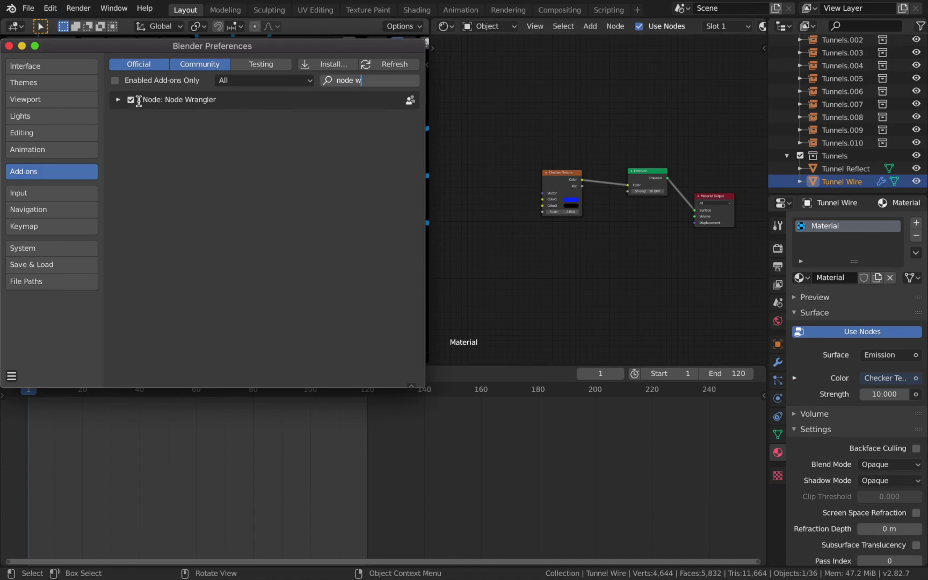
pyautogui.click(9, 46)
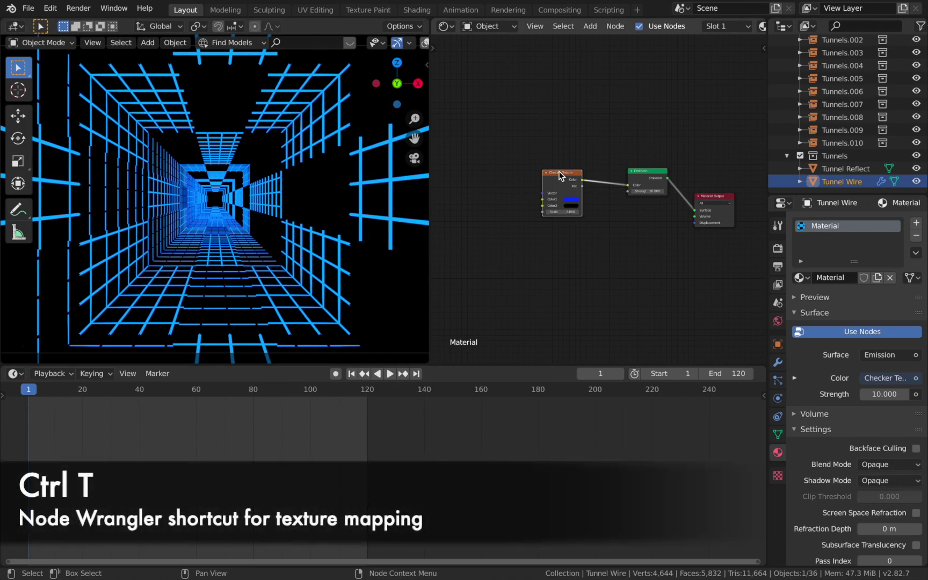
pyautogui.hotkey('ctrl', 't')
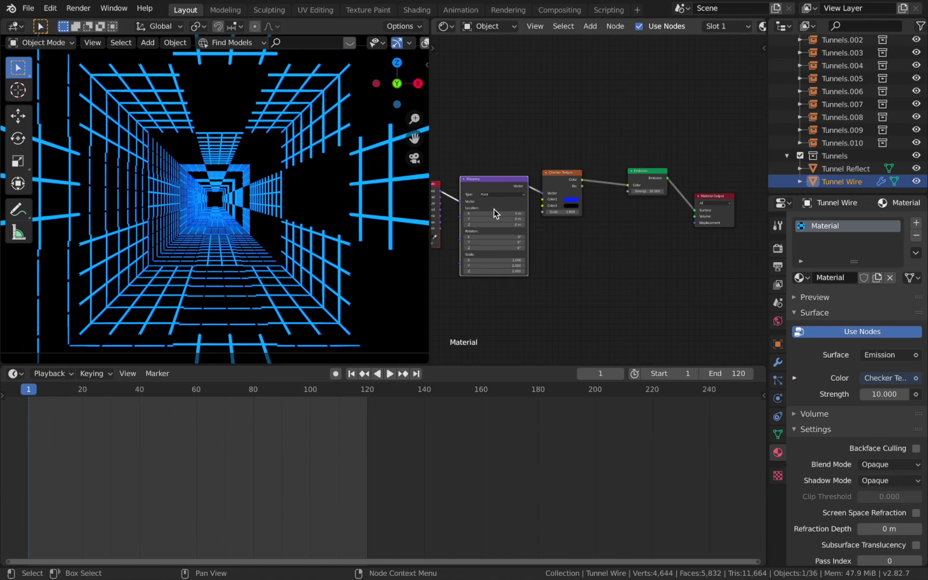
# Test a Y rotation on the Mapping node, reset it to 0, and link Normal coordinates into Mapping.
pyautogui.keyDown('ctrl'); pyautogui.scroll(3, 493, 209); pyautogui.keyUp('ctrl')
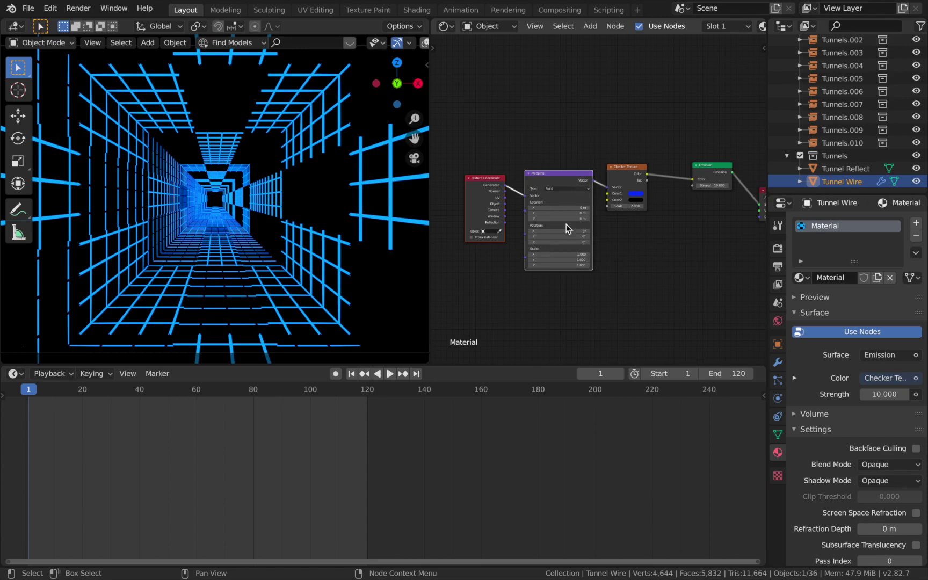
pyautogui.moveTo(558, 236)
pyautogui.mouseDown()
pyautogui.moveTo(591, 236)
pyautogui.moveTo(564, 236)
pyautogui.mouseUp()
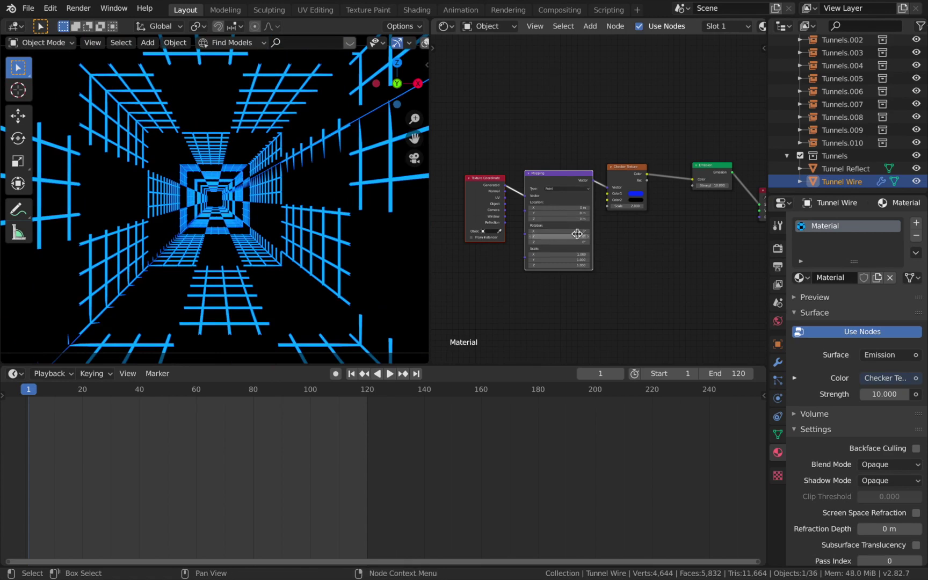
pyautogui.press('BackSpace')
pyautogui.moveTo(505, 191); pyautogui.dragTo(527, 195)
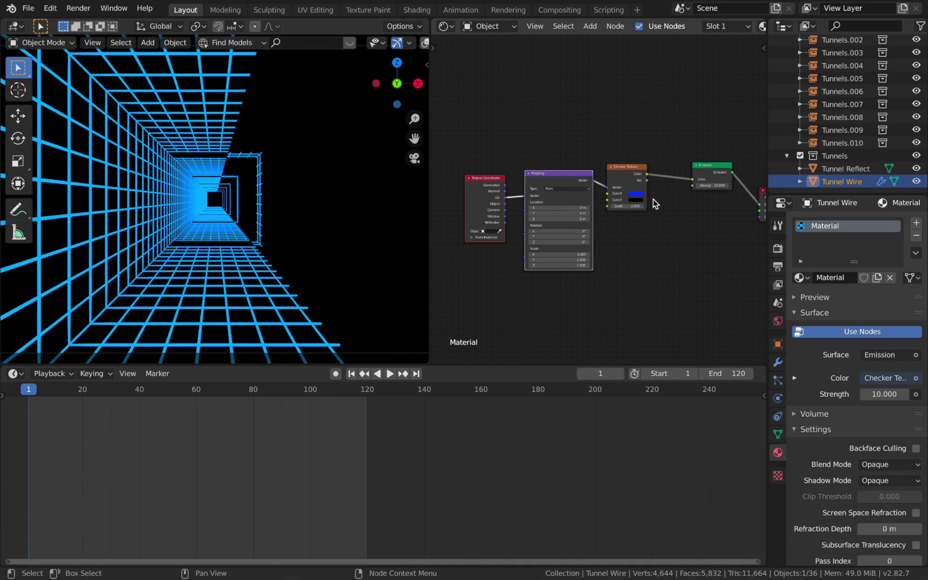
# Raise the checker Scale to about 7.2 and preview the denser grid in playback.
pyautogui.moveTo(630, 206); pyautogui.dragTo(699, 205)
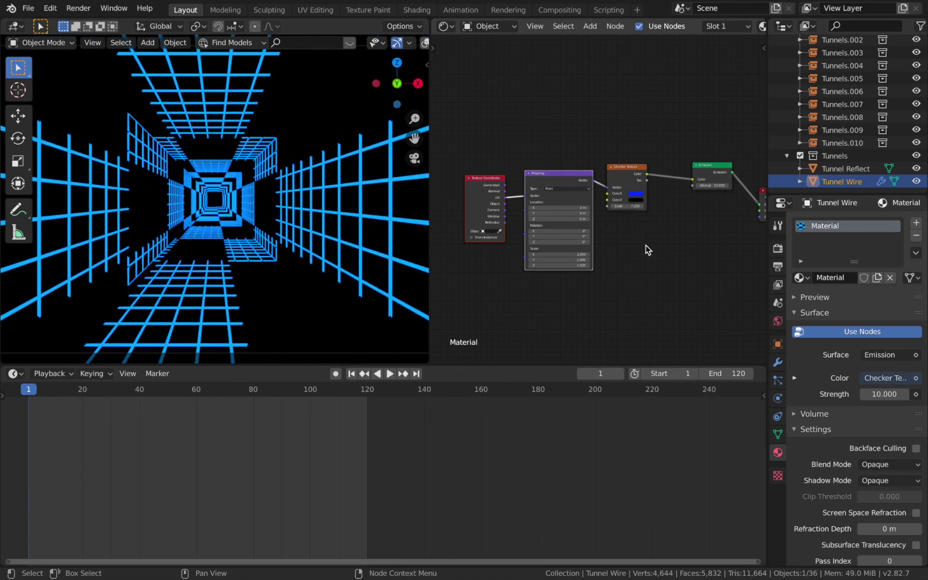
pyautogui.keyDown('ctrl'); pyautogui.hscroll(2, 618, 268); pyautogui.keyUp('ctrl')
pyautogui.press('space')
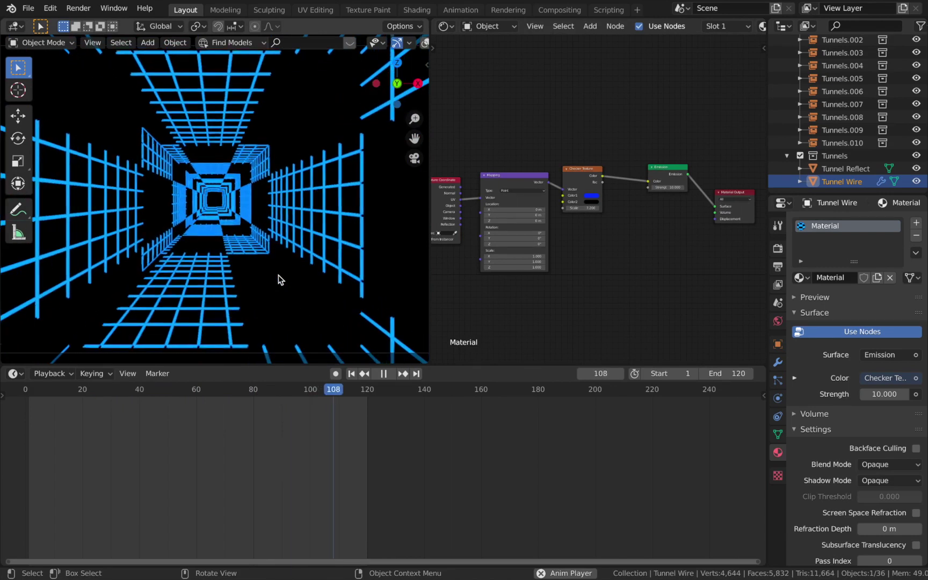
pyautogui.press('space')
# Add a Mix Shader and drop it onto the Emission-to-Material Output link.
pyautogui.click(352, 374)
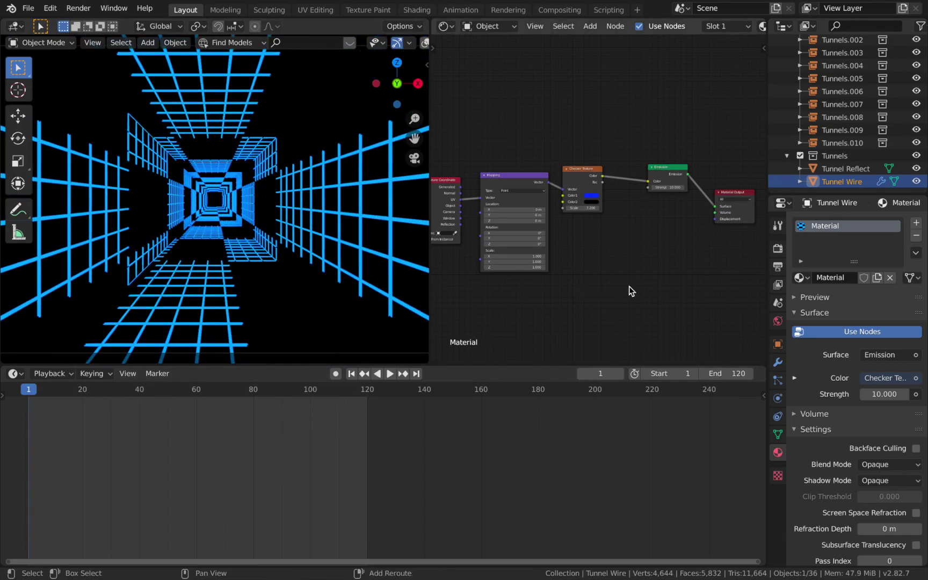
pyautogui.hotkey('shift', 'a')
pyautogui.moveTo(643, 240)
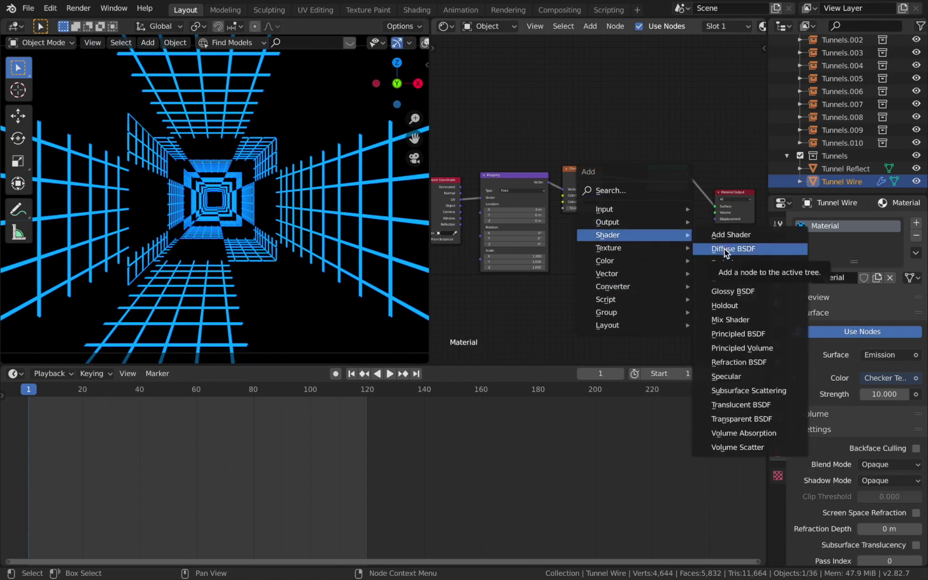
pyautogui.click(730, 320)
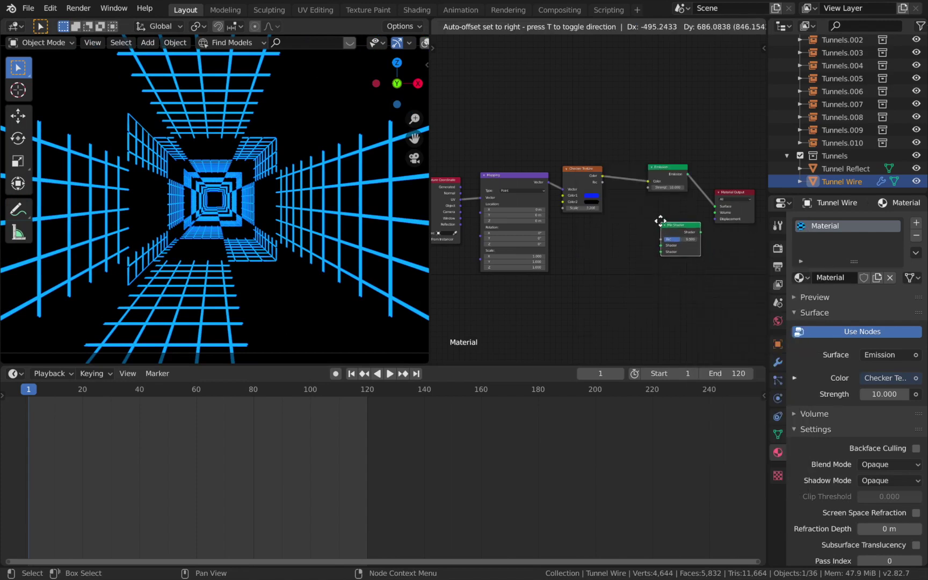
pyautogui.click(656, 225)
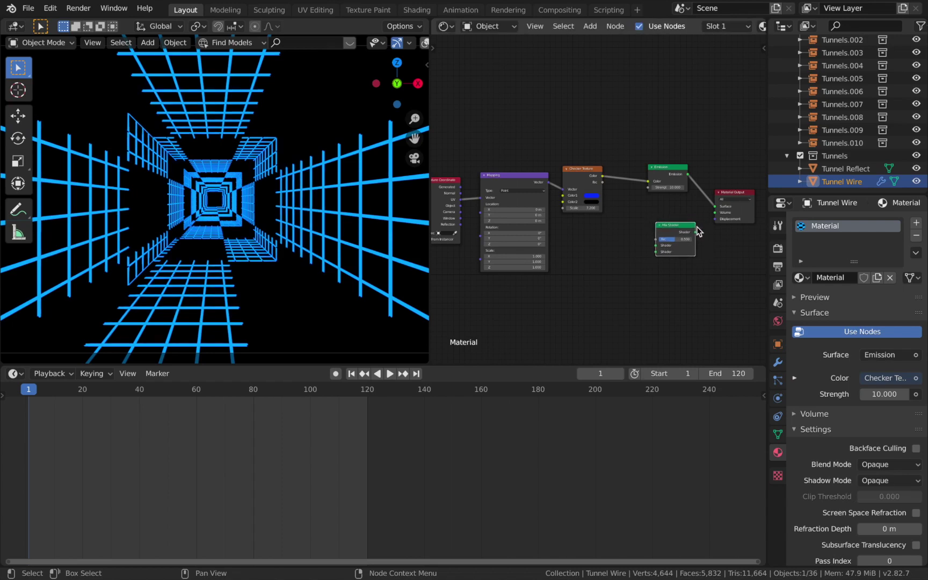
pyautogui.moveTo(680, 228); pyautogui.dragTo(703, 181)
pyautogui.hotkey('ctrl', 'z')
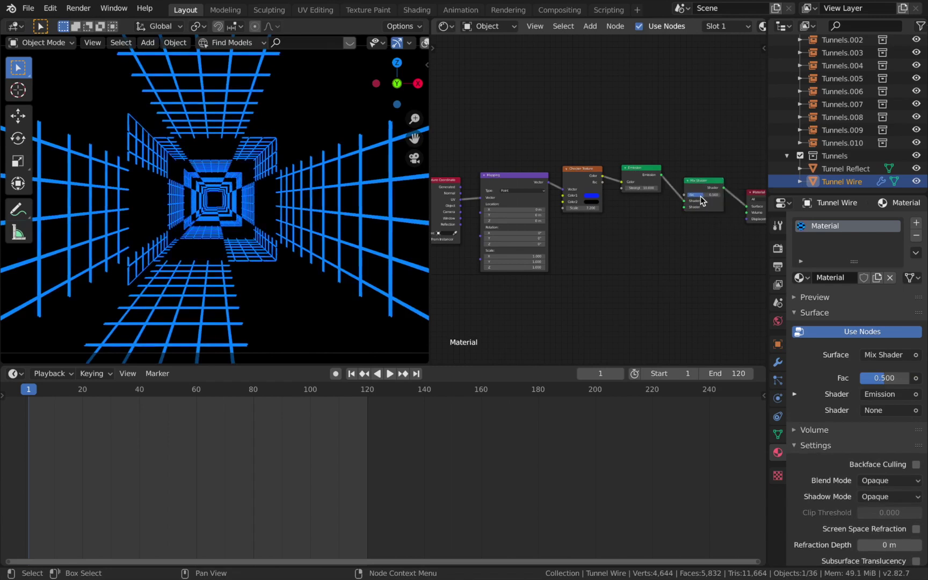
# Test the Mix Shader factor, then set Fac back to 0.
pyautogui.moveTo(884, 378); pyautogui.dragTo(862, 378)
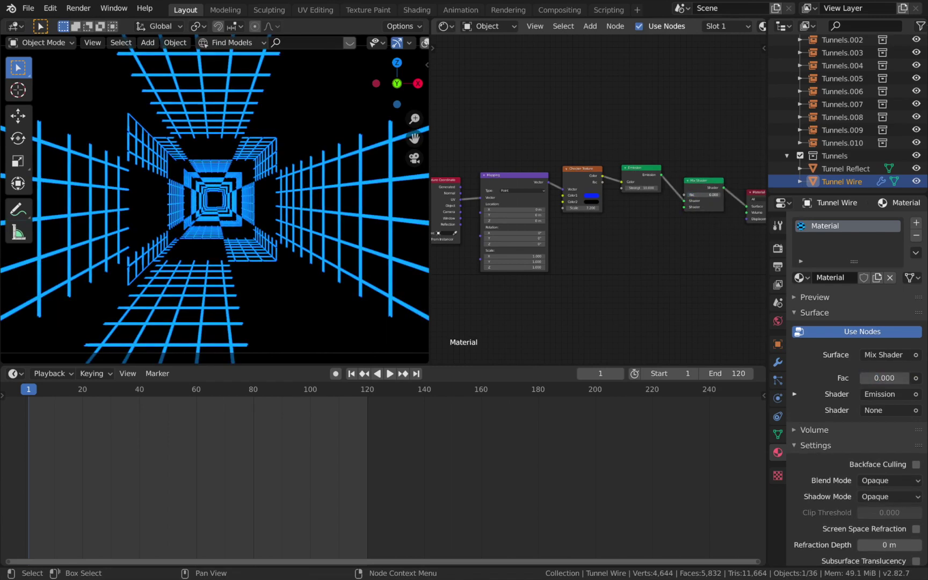
pyautogui.click(697, 202)
pyautogui.moveTo(696, 196)
pyautogui.mouseDown()
pyautogui.moveTo(734, 195)
pyautogui.moveTo(693, 196)
pyautogui.mouseUp()
pyautogui.moveTo(630, 300); pyautogui.dragTo(662, 284, button='middle')
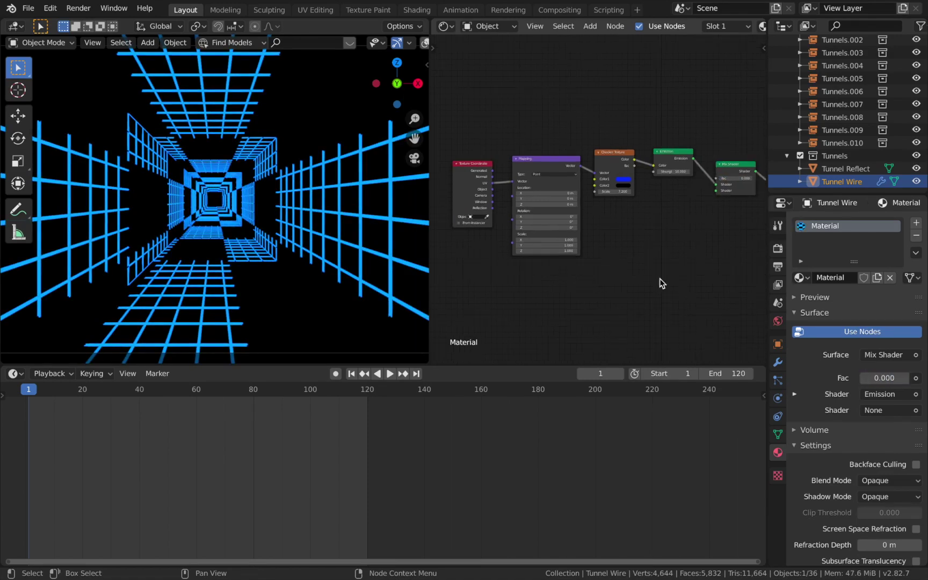
# Duplicate the coordinate, mapping, checker and emission chain and connect it to the Mix Shader's second input.
pyautogui.moveTo(657, 299)
pyautogui.mouseDown()
pyautogui.moveTo(507, 109)
pyautogui.moveTo(440, 111)
pyautogui.mouseUp()
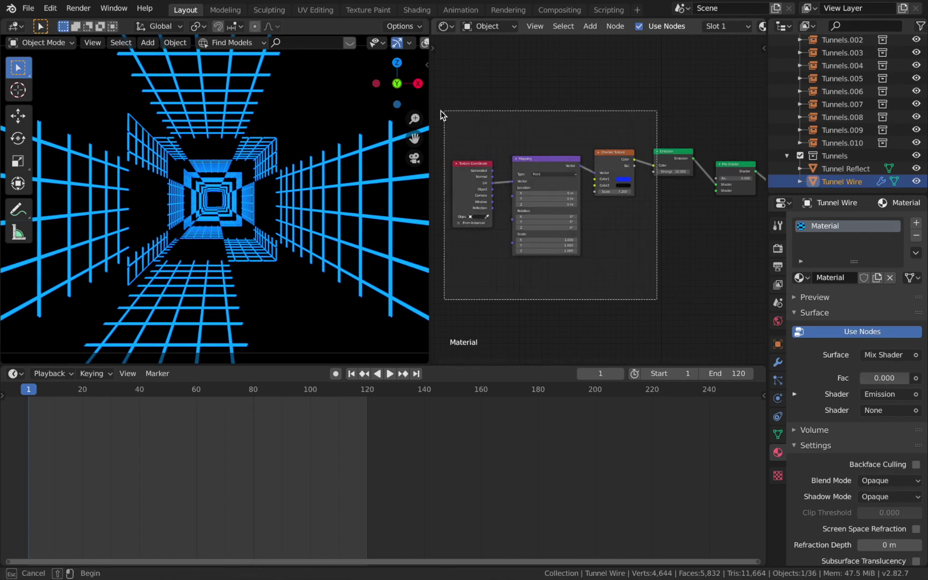
pyautogui.moveTo(705, 292); pyautogui.dragTo(430, 148)
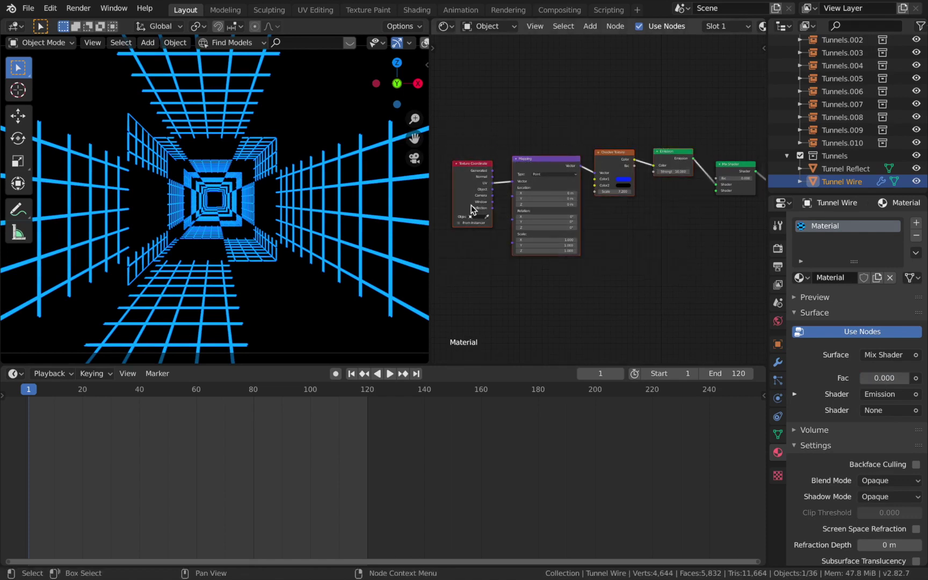
pyautogui.hotkey('shift', 'd')
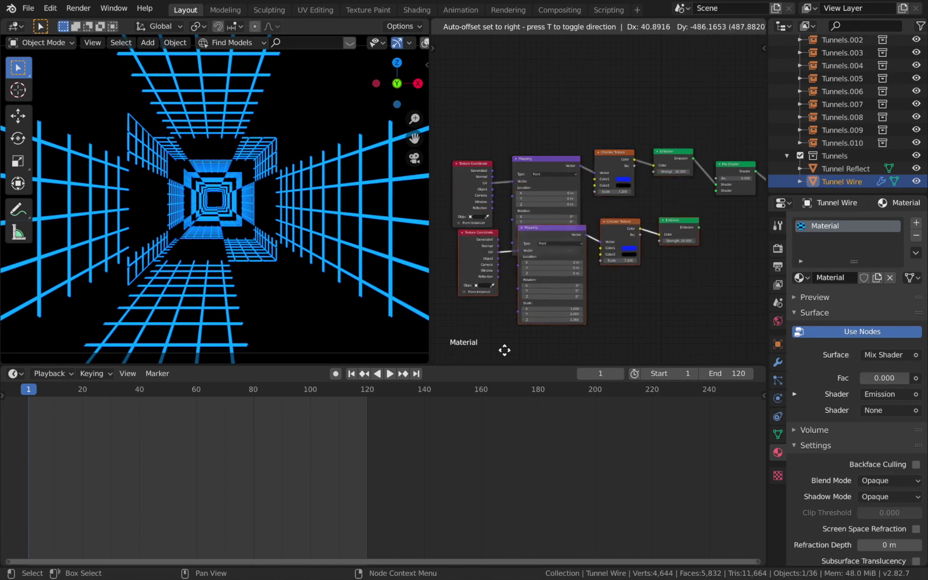
pyautogui.click(497, 101)
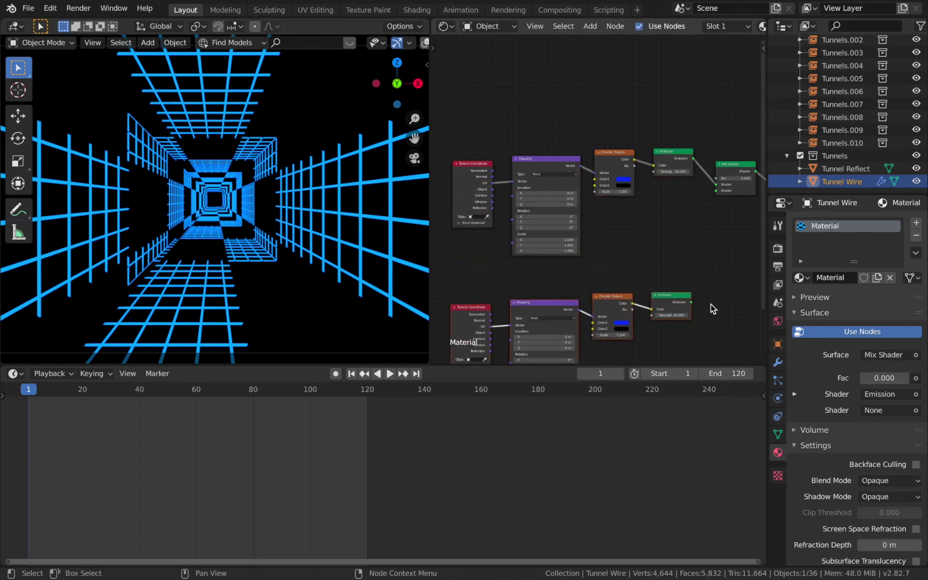
pyautogui.moveTo(691, 302); pyautogui.dragTo(717, 191)
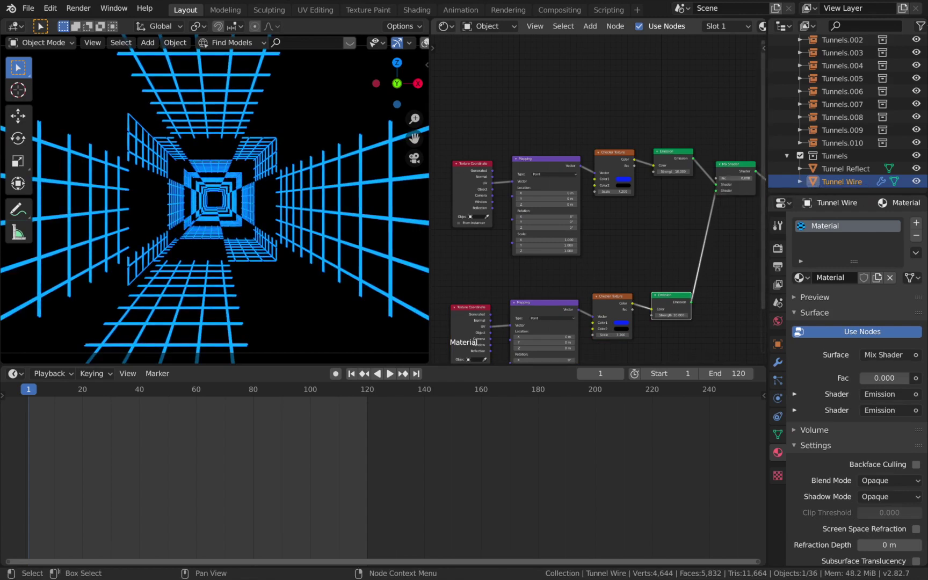
# Compare both emissions via Fac, setting the second checker's scale to 6.6 with a slight Y tilt.
pyautogui.moveTo(884, 378); pyautogui.dragTo(909, 378)
pyautogui.moveTo(611, 335); pyautogui.dragTo(610, 310, button='middle')
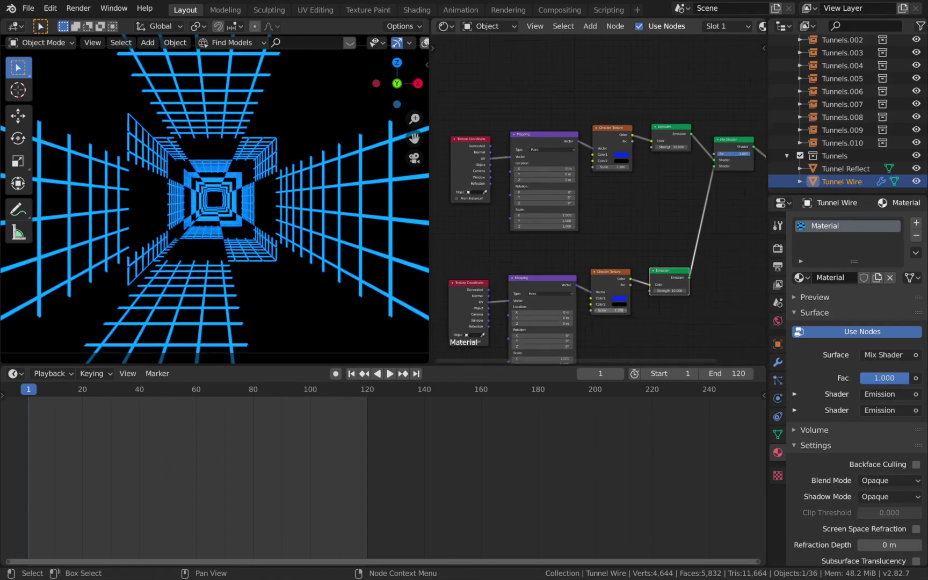
pyautogui.moveTo(610, 310); pyautogui.dragTo(593, 309)
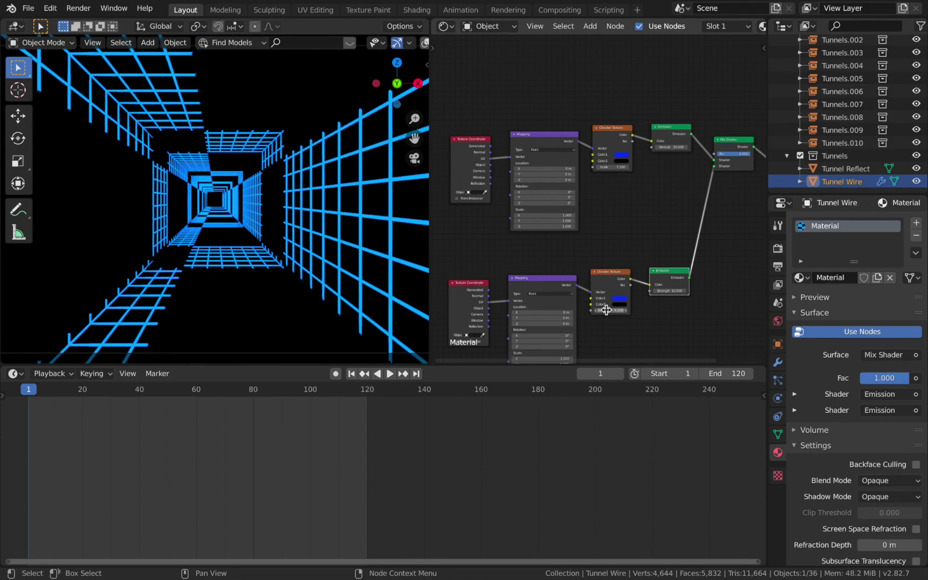
pyautogui.moveTo(528, 341); pyautogui.dragTo(529, 341)
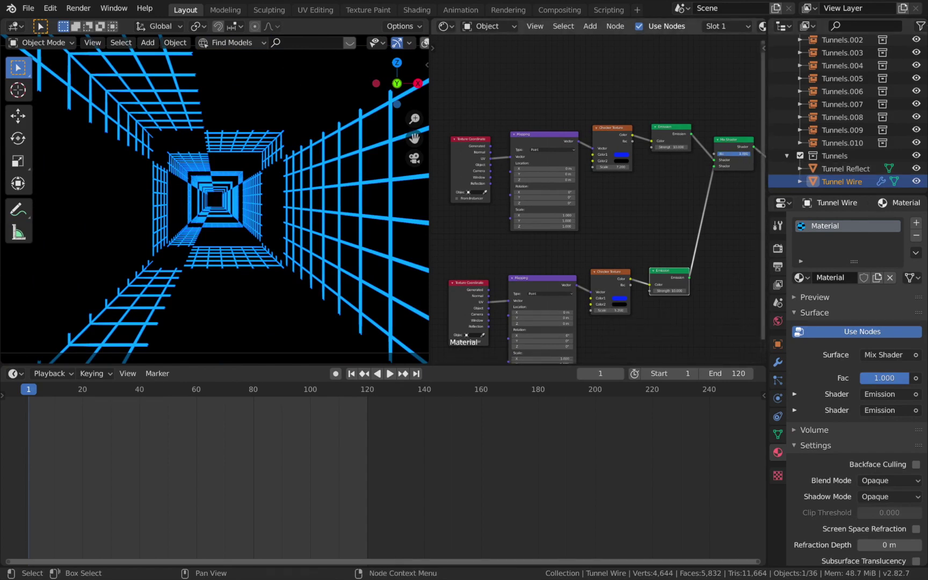
pyautogui.moveTo(736, 153)
pyautogui.mouseDown()
pyautogui.moveTo(698, 154)
pyautogui.moveTo(736, 153)
pyautogui.mouseUp()
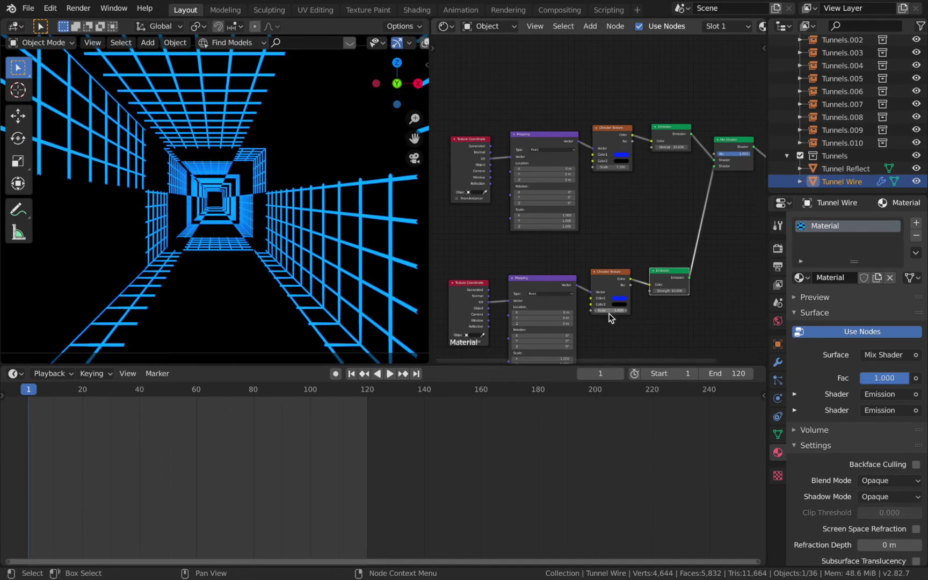
pyautogui.moveTo(609, 312); pyautogui.dragTo(634, 312)
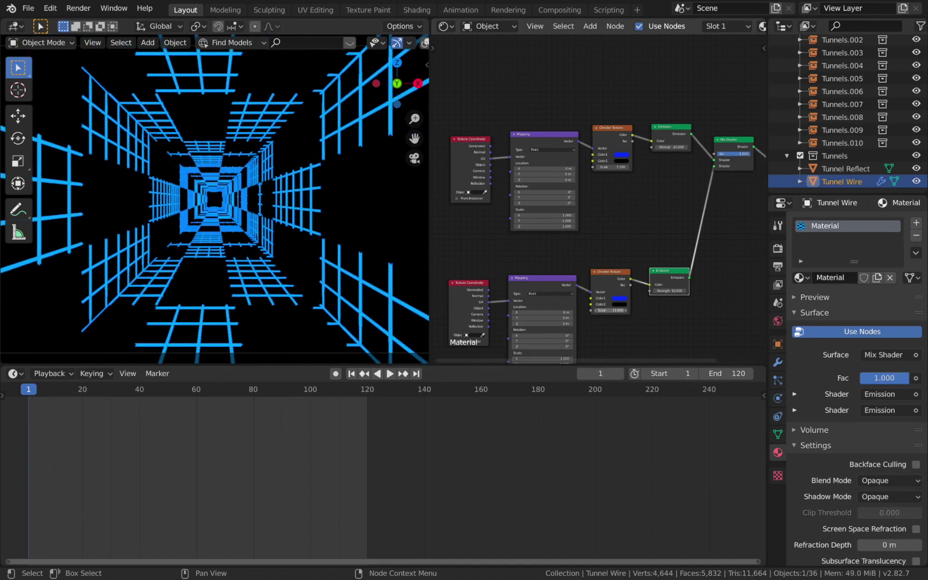
pyautogui.moveTo(611, 310); pyautogui.dragTo(596, 310)
pyautogui.keyDown('shift'); pyautogui.scroll(-2, 750, 114); pyautogui.keyUp('shift')
pyautogui.moveTo(745, 129); pyautogui.dragTo(717, 129)
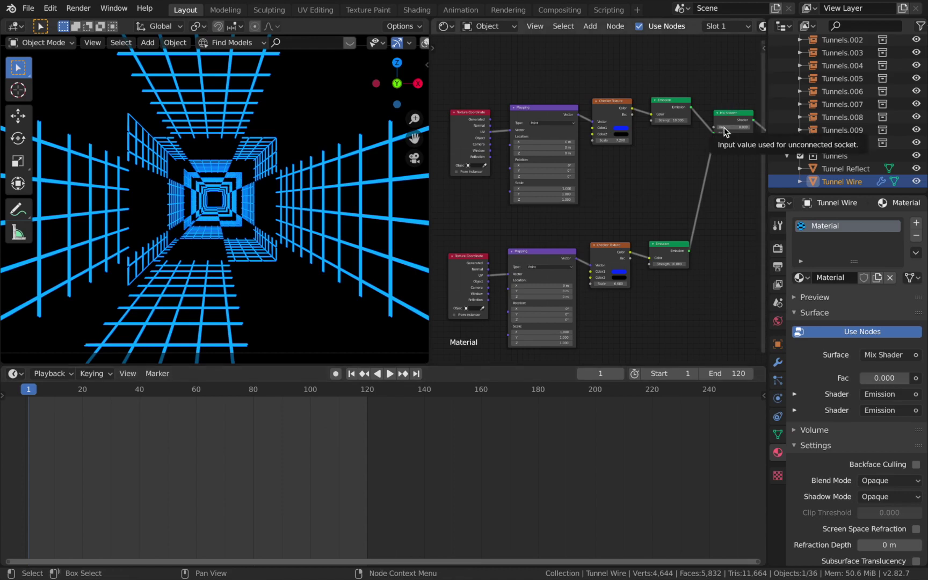
pyautogui.moveTo(736, 114); pyautogui.dragTo(730, 158)
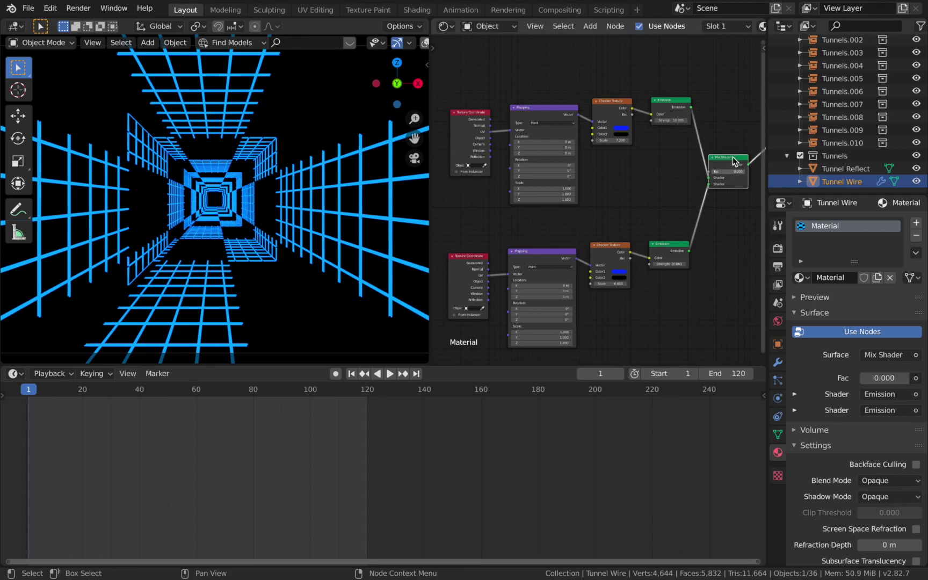
pyautogui.press('Left')
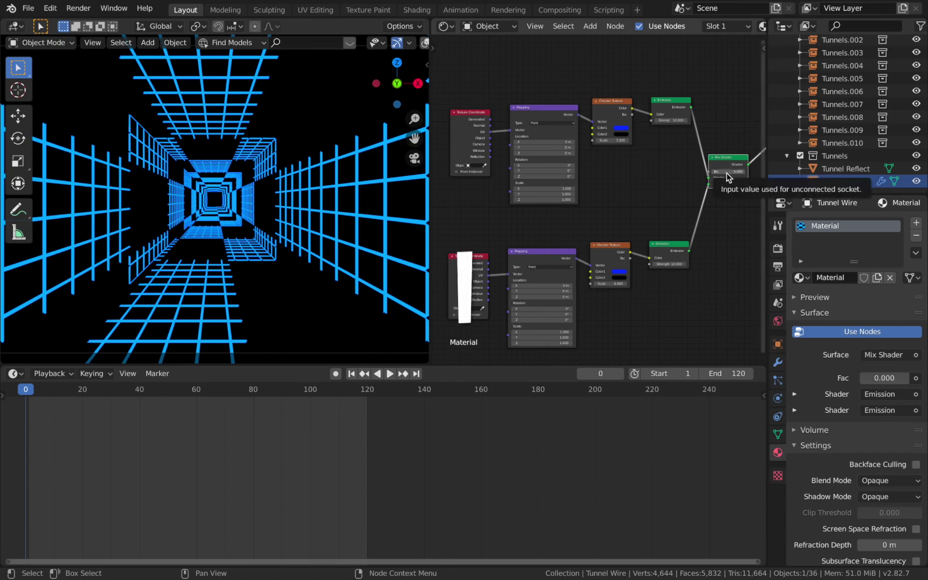
# Keyframe the Mix Shader Fac at 0 on frames 0 and 120, and at 1 on frame 60.
pyautogui.press('i')
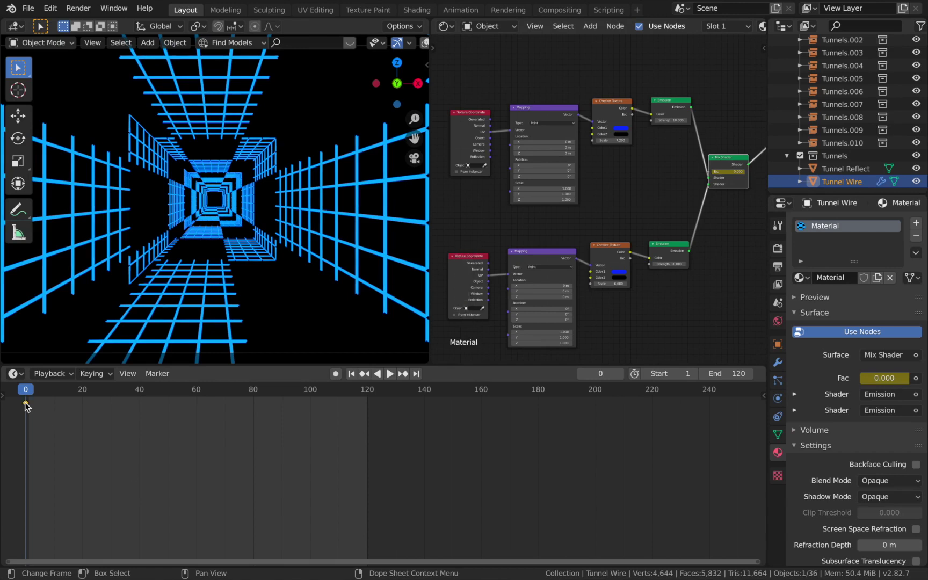
pyautogui.hotkey('shift', 'd')
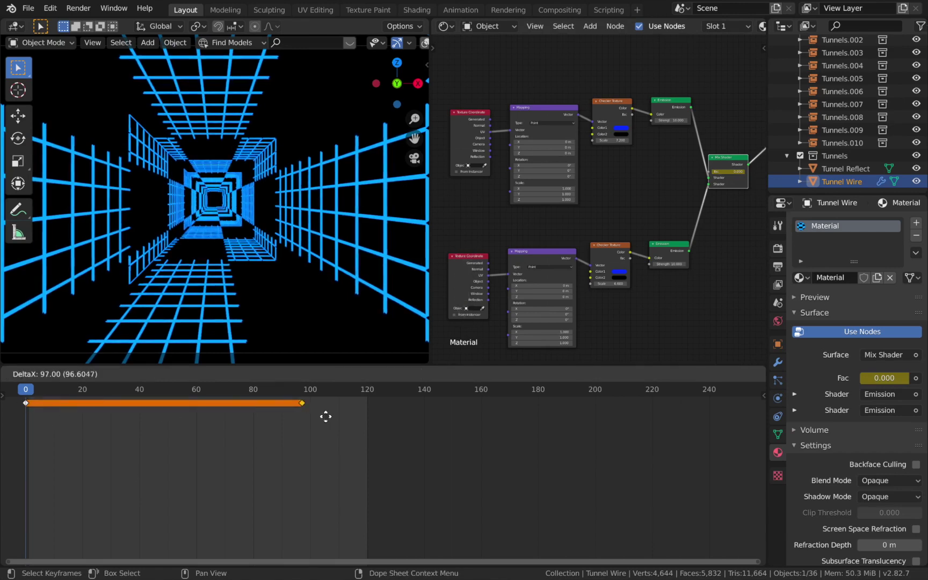
pyautogui.click(367, 416)
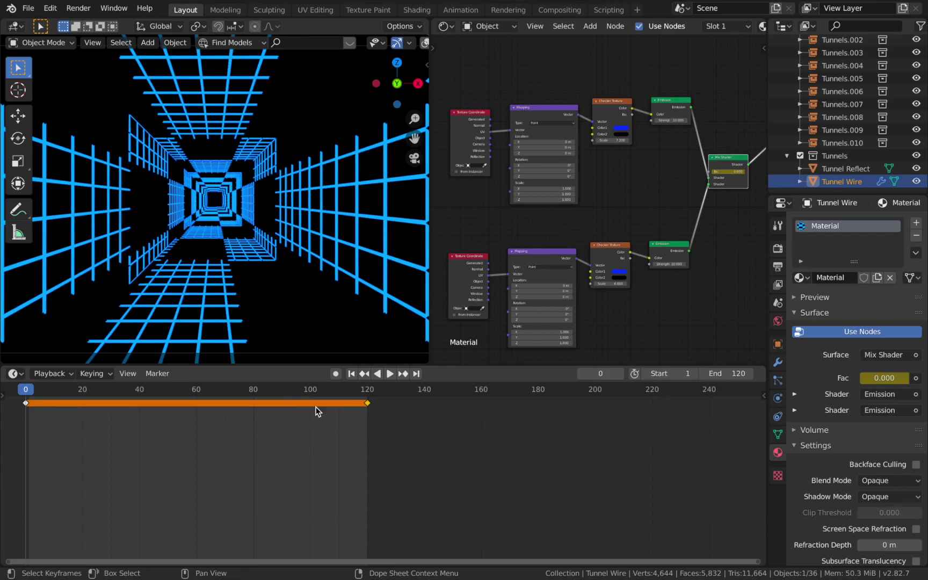
pyautogui.click(197, 391)
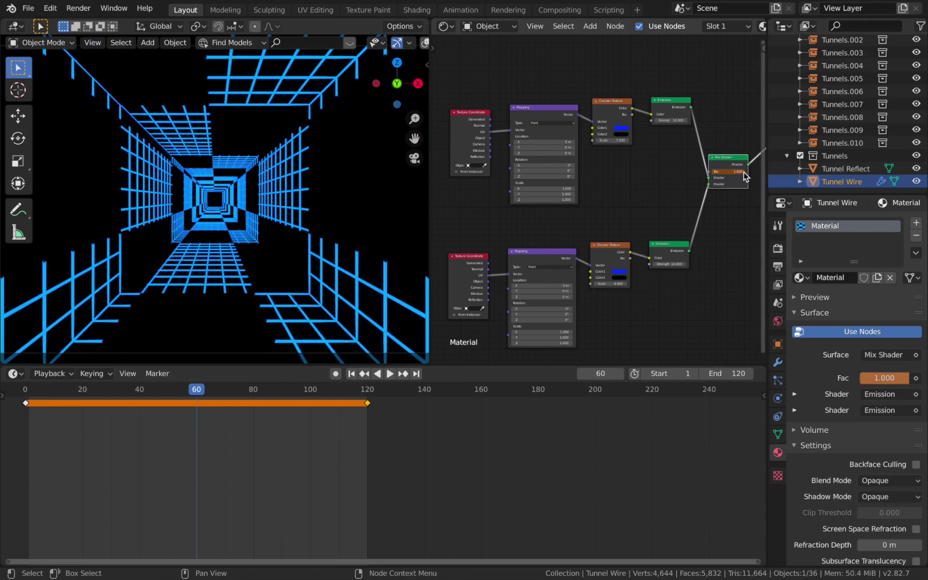
pyautogui.press('i')
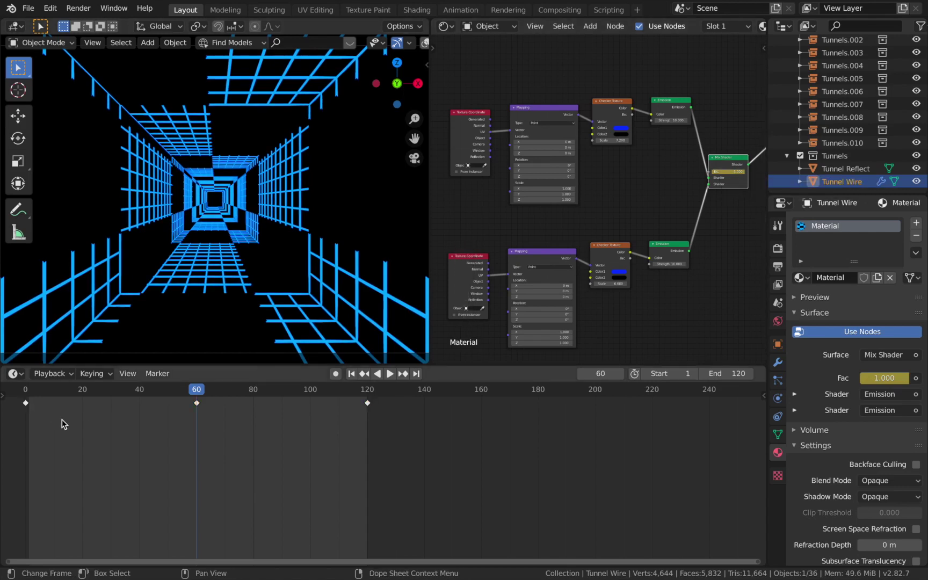
# Give the Fac keyframes Bezier interpolation and preview the animation from the start.
pyautogui.press('t')
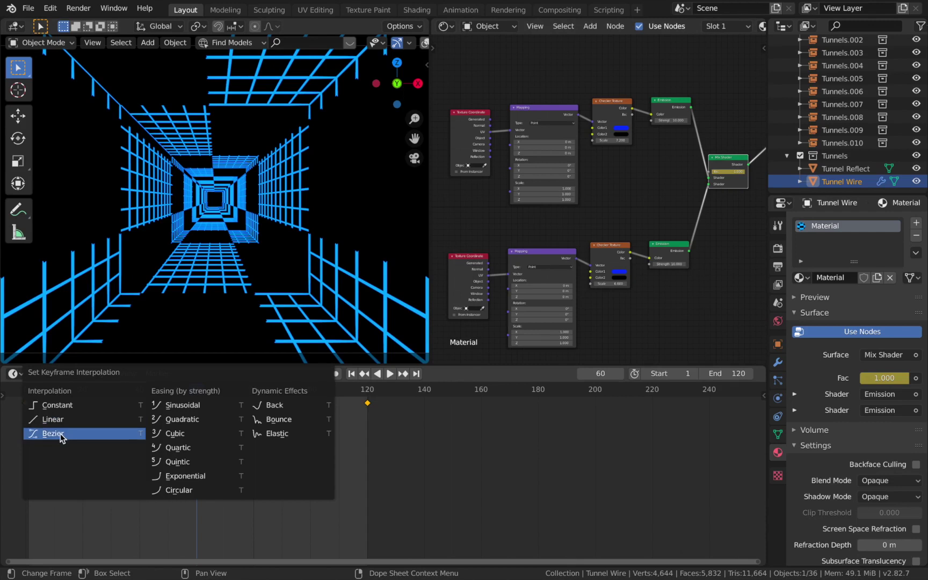
pyautogui.click(62, 434)
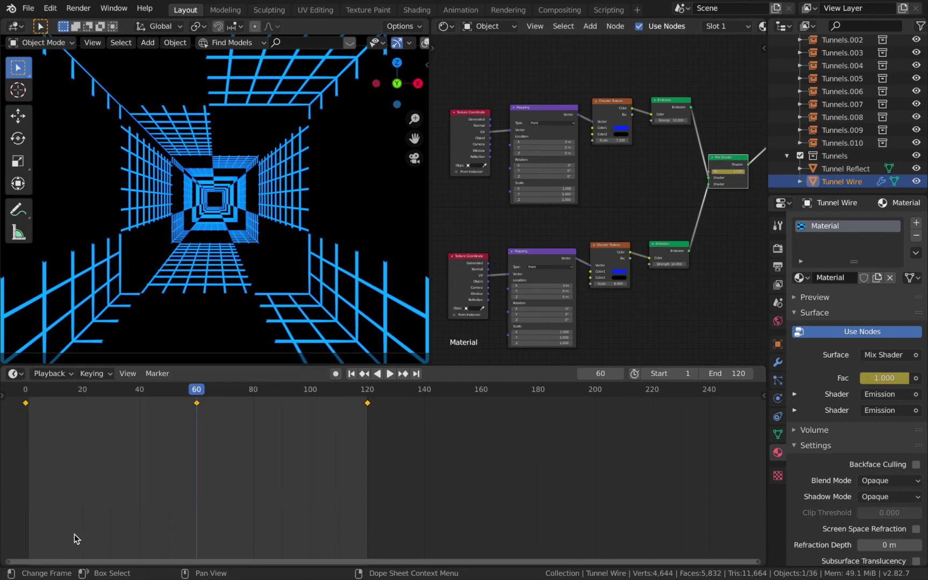
pyautogui.click(19, 394)
pyautogui.press('space')
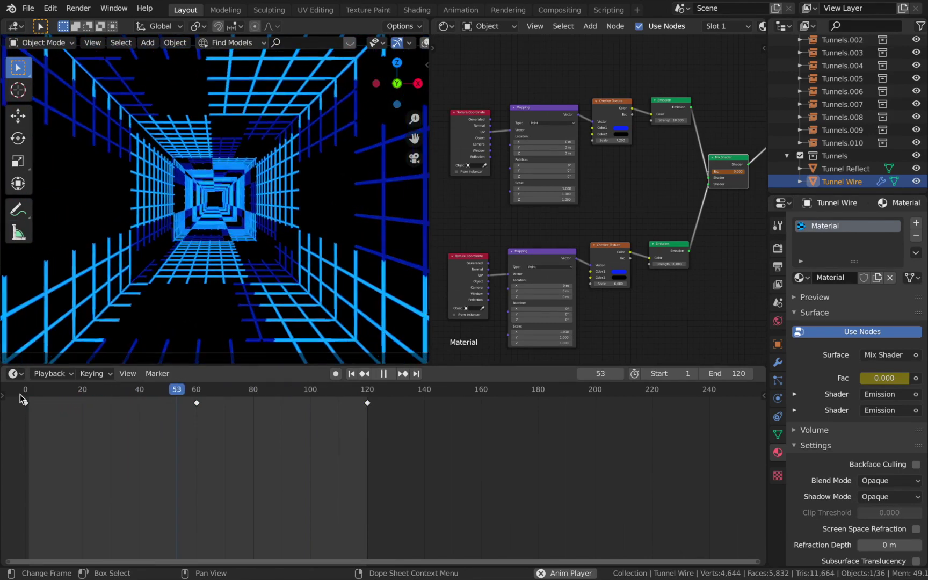
pyautogui.press('Escape')
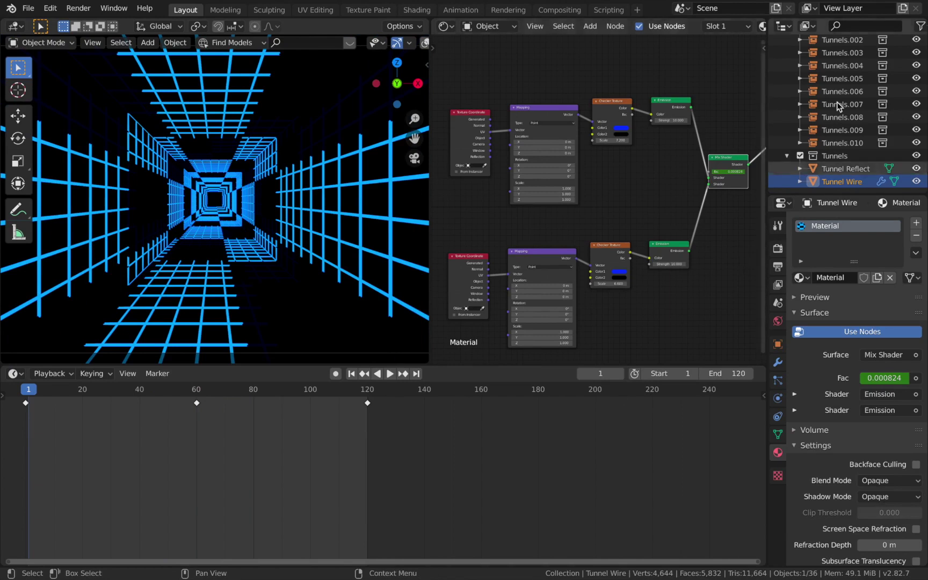
pyautogui.click(846, 169)
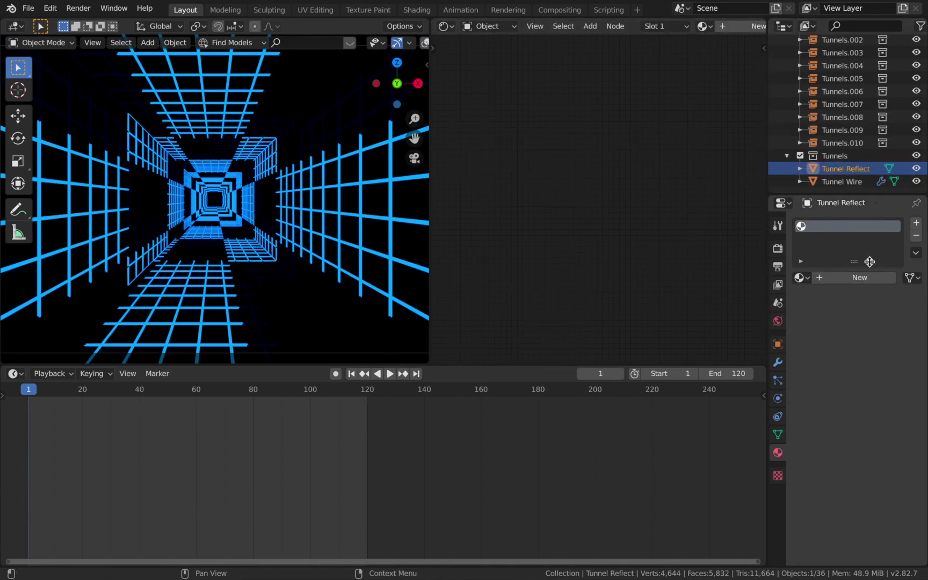
# Give Tunnel Reflect a new material and enable Ambient Occlusion in the render settings.
pyautogui.click(847, 280)
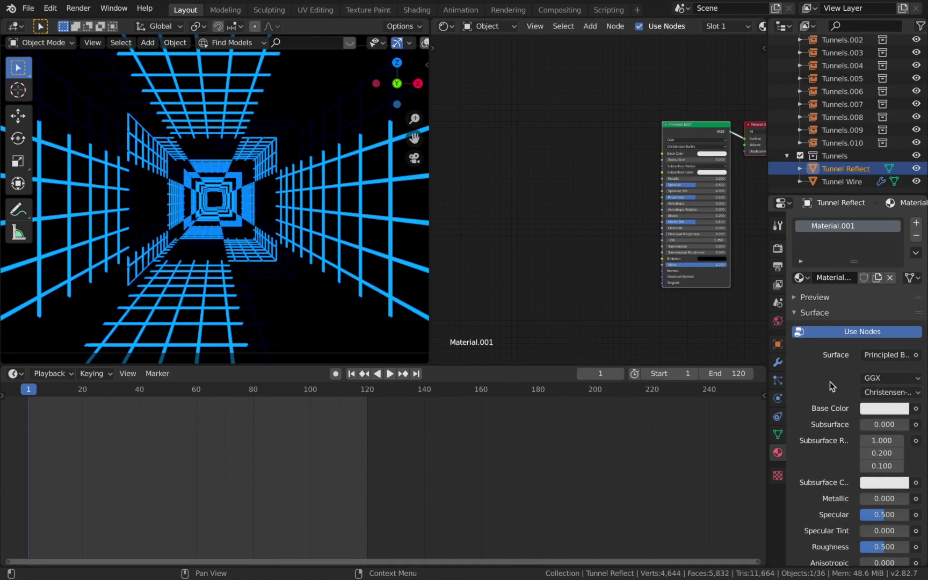
pyautogui.click(782, 252)
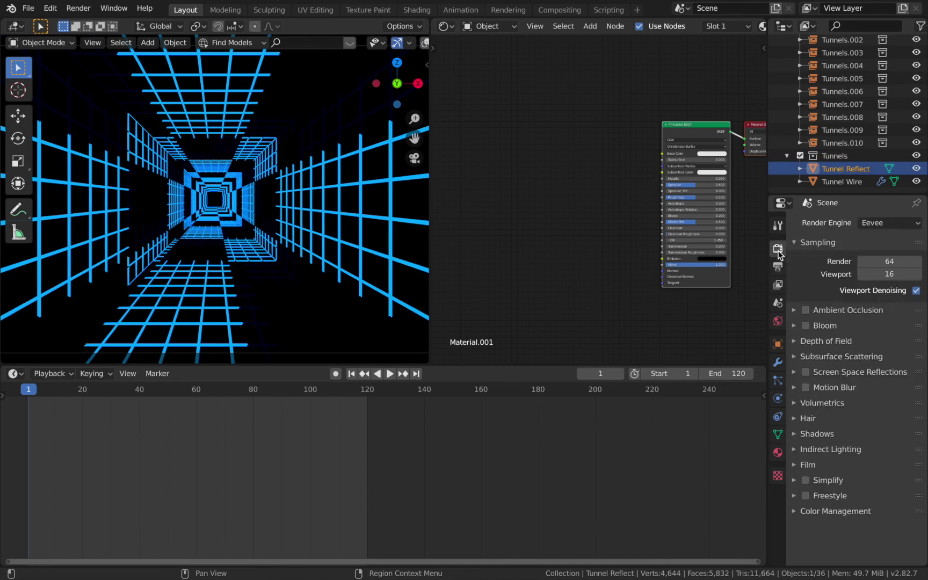
pyautogui.click(805, 309)
# Enable Bloom at intensity 0.014, plus Screen Space Reflections and Motion Blur.
pyautogui.click(806, 325)
pyautogui.click(794, 326)
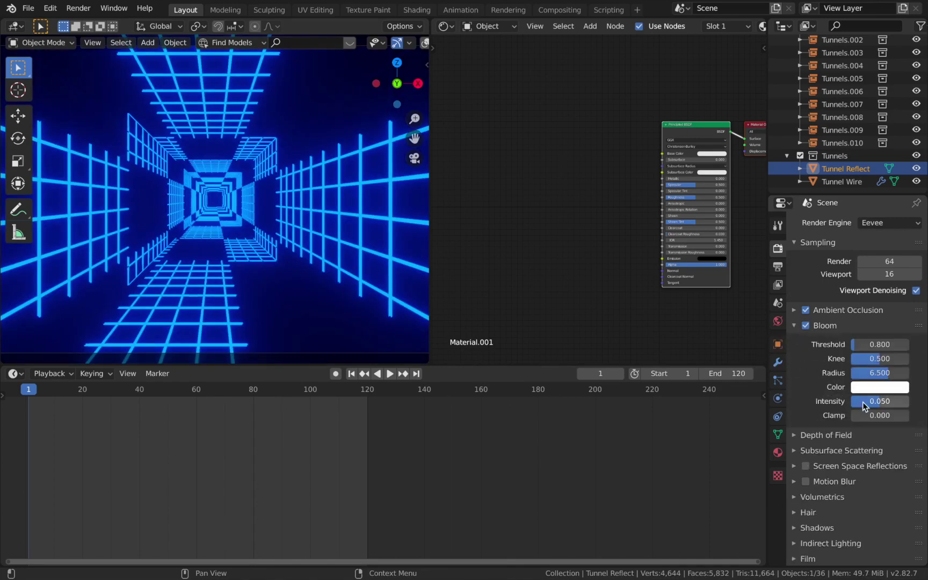
pyautogui.moveTo(879, 402); pyautogui.dragTo(859, 401)
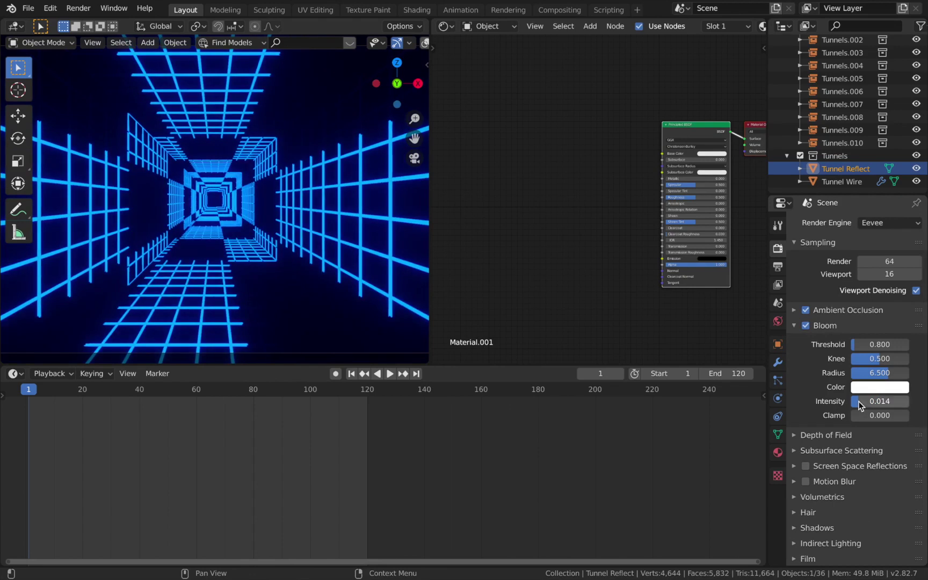
pyautogui.click(806, 467)
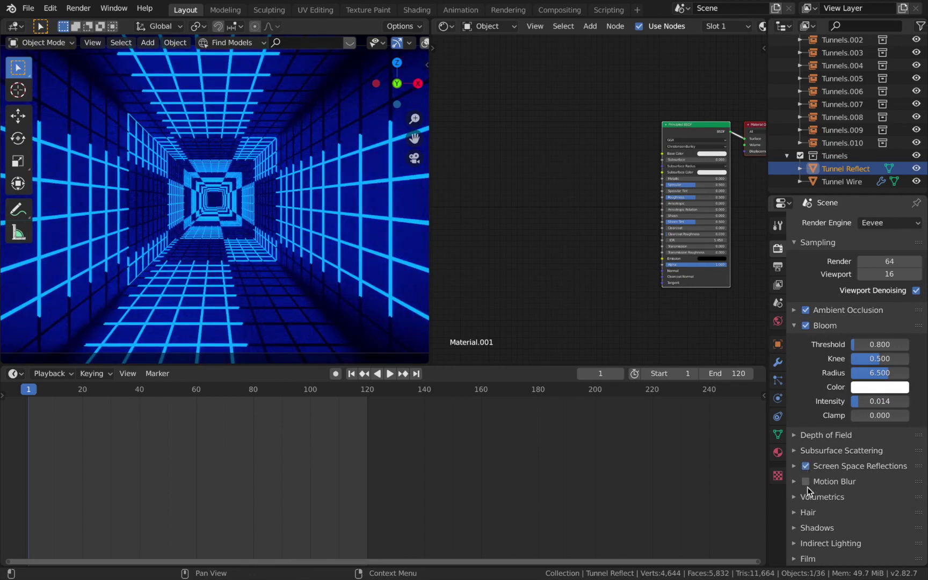
pyautogui.click(806, 481)
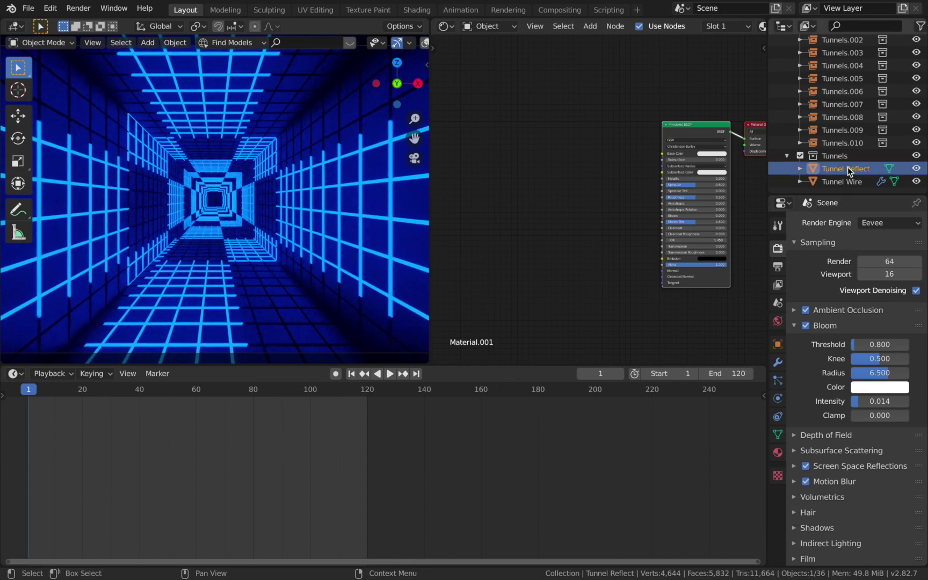
# Make Material.001 fully metallic at roughness 0 with a dark grey base colour (value 0.340).
pyautogui.click(779, 454)
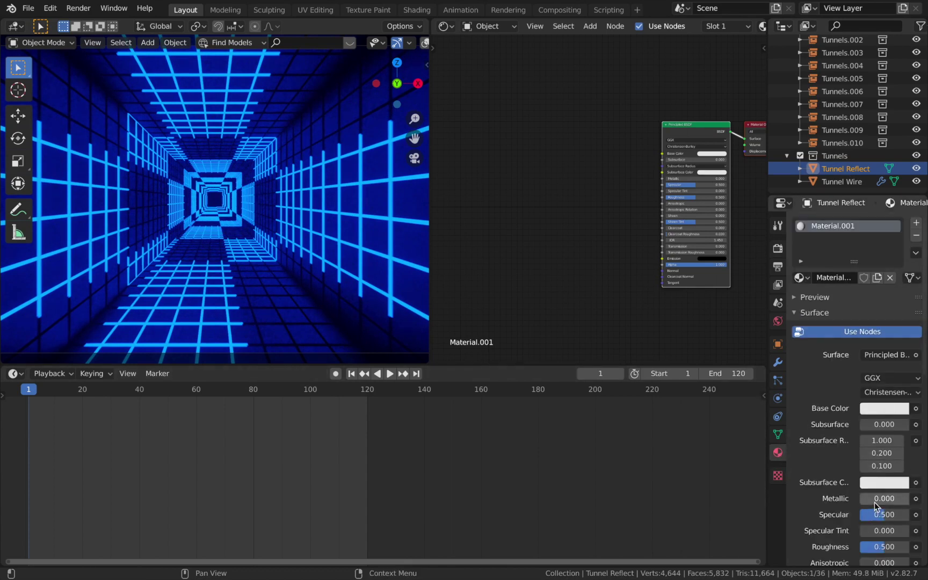
pyautogui.moveTo(874, 503); pyautogui.dragTo(859, 481)
pyautogui.scroll(-3, 886, 483)
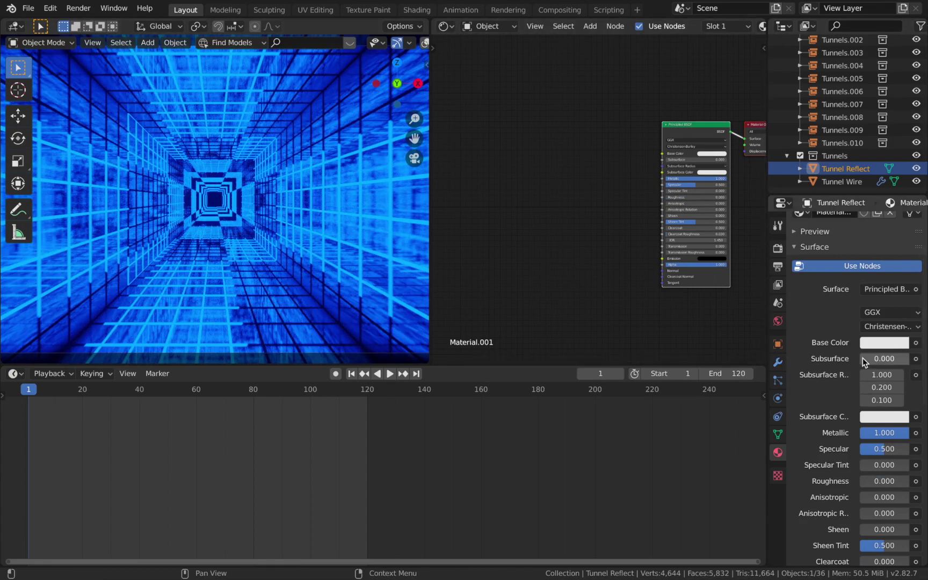
pyautogui.click(877, 344)
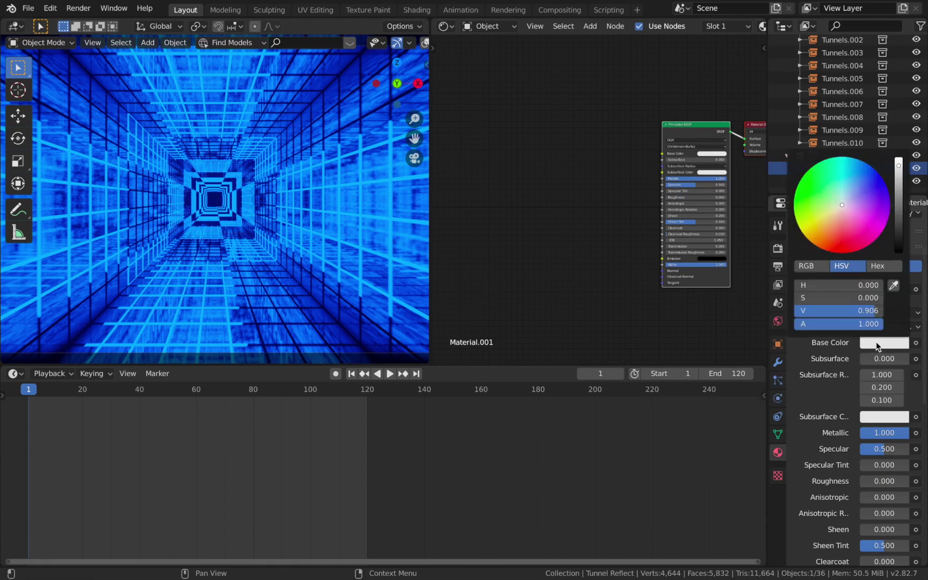
pyautogui.moveTo(897, 183); pyautogui.dragTo(899, 220)
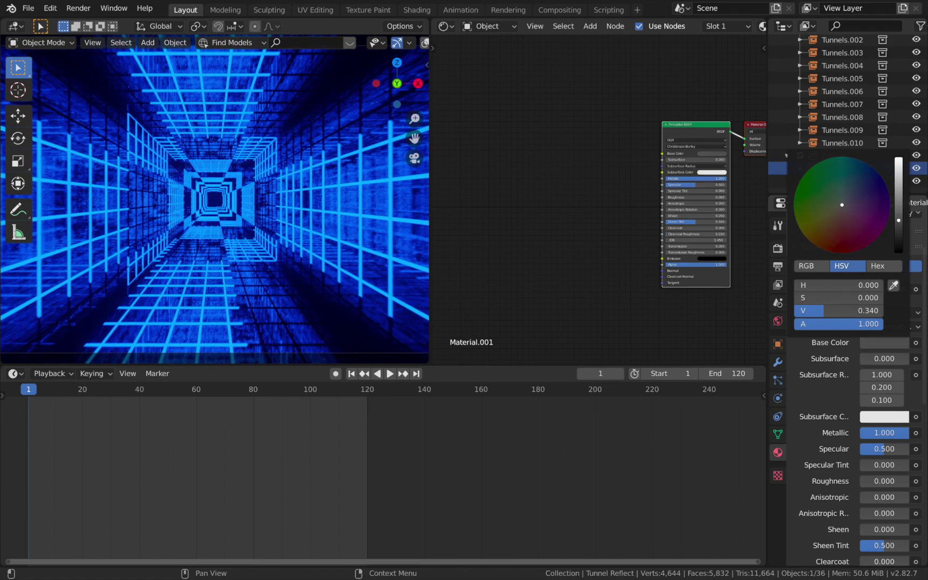
pyautogui.scroll(3, 795, 394)
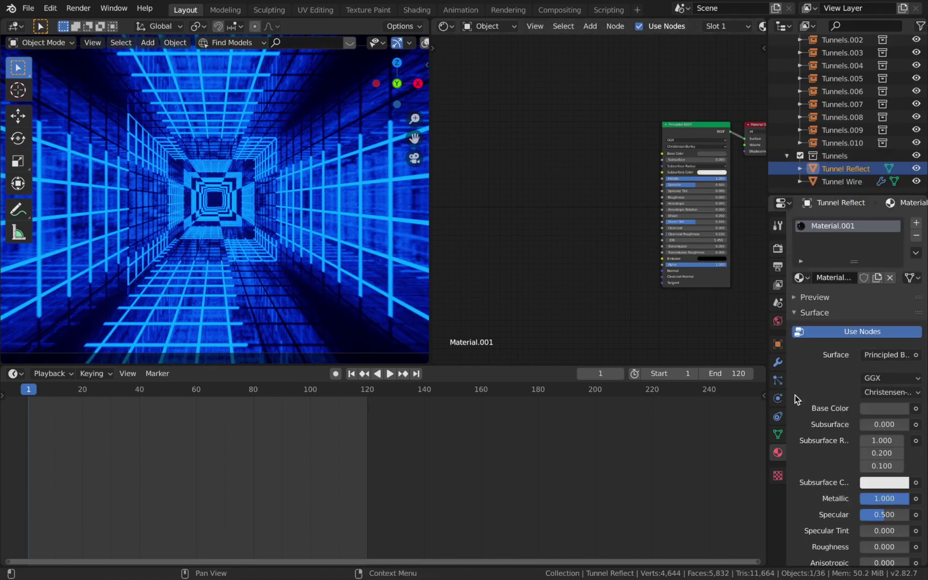
# Switch the Color Management Look to Very High Contrast.
pyautogui.click(779, 250)
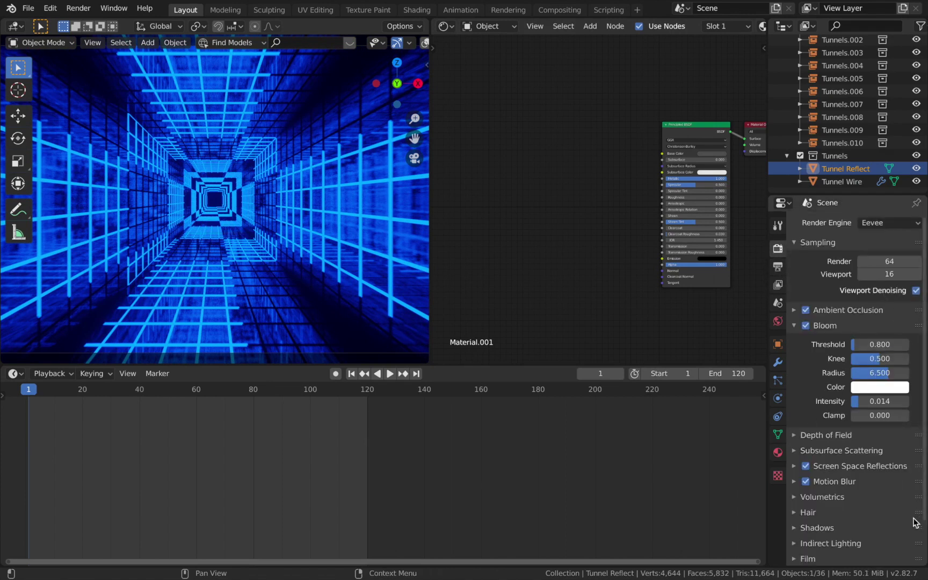
pyautogui.scroll(-2, 873, 354)
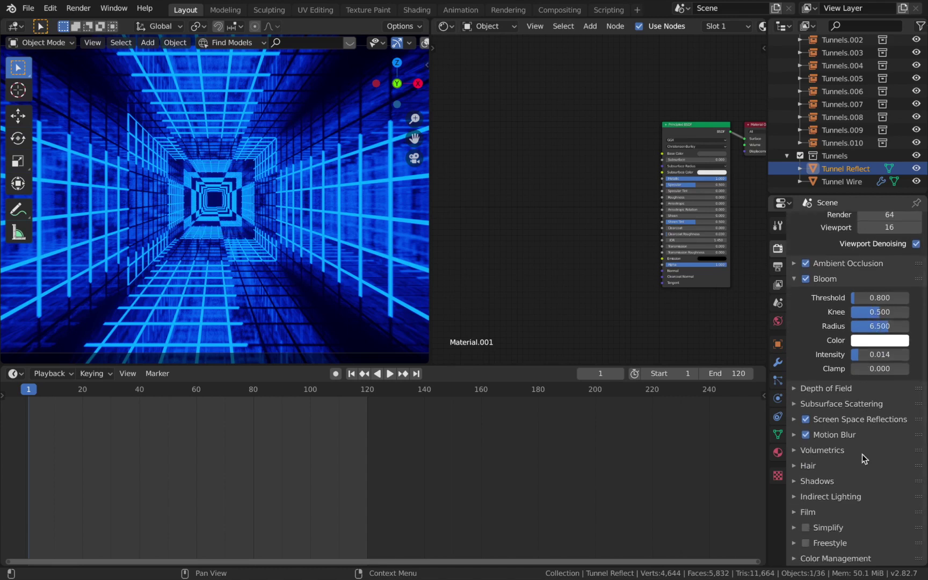
pyautogui.click(794, 558)
pyautogui.scroll(-5, 838, 515)
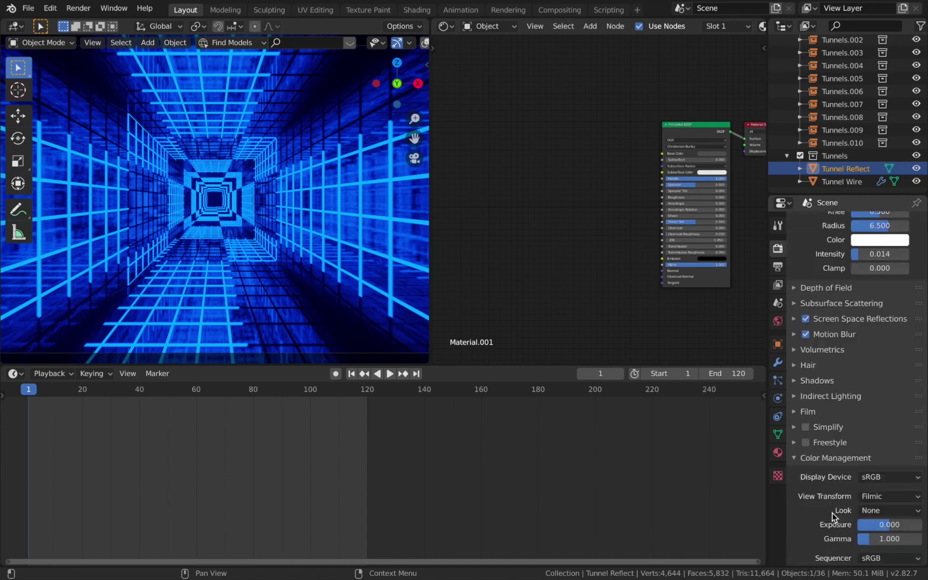
pyautogui.click(881, 492)
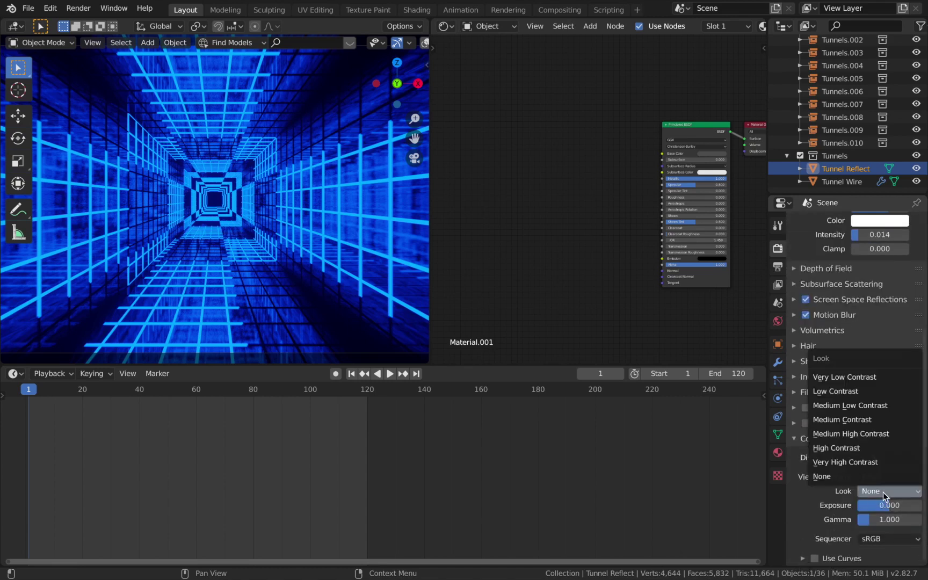
pyautogui.click(875, 466)
# Lower the colour management gamma to 0.8.
pyautogui.click(872, 519)
pyautogui.write('0.1')
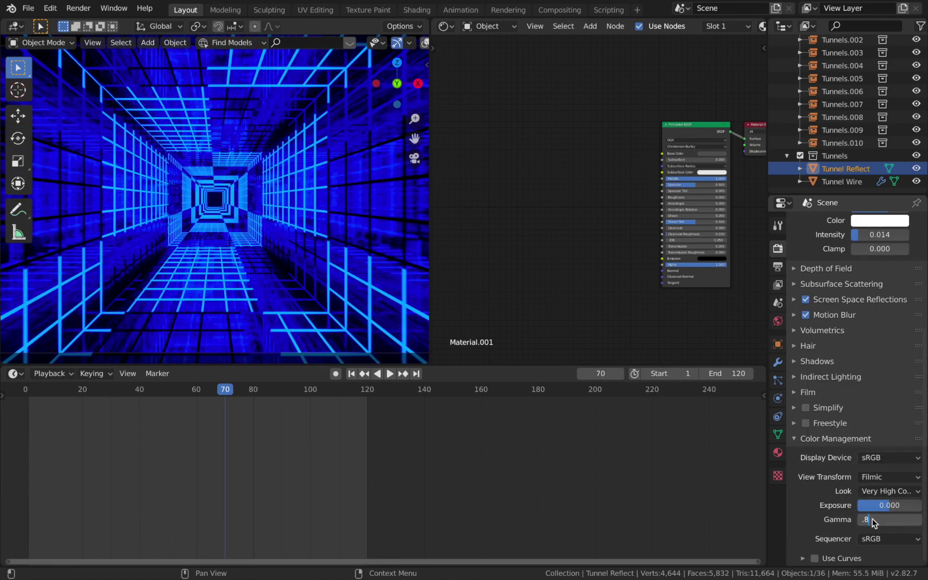
pyautogui.press('Return')
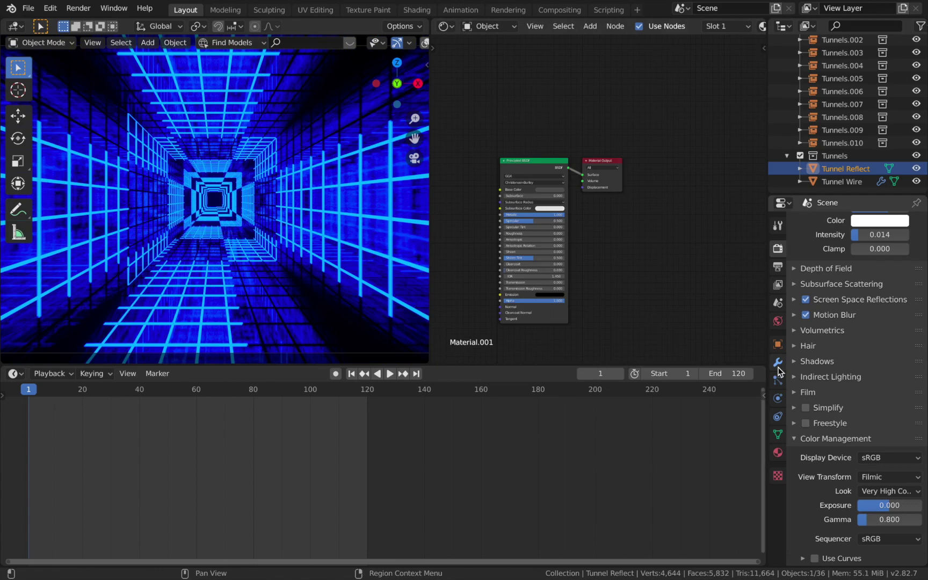
# On Tunnel Wire, try Wireframe thickness 0.01 m, then much thicker, ending at 0.02 m.
pyautogui.click(777, 365)
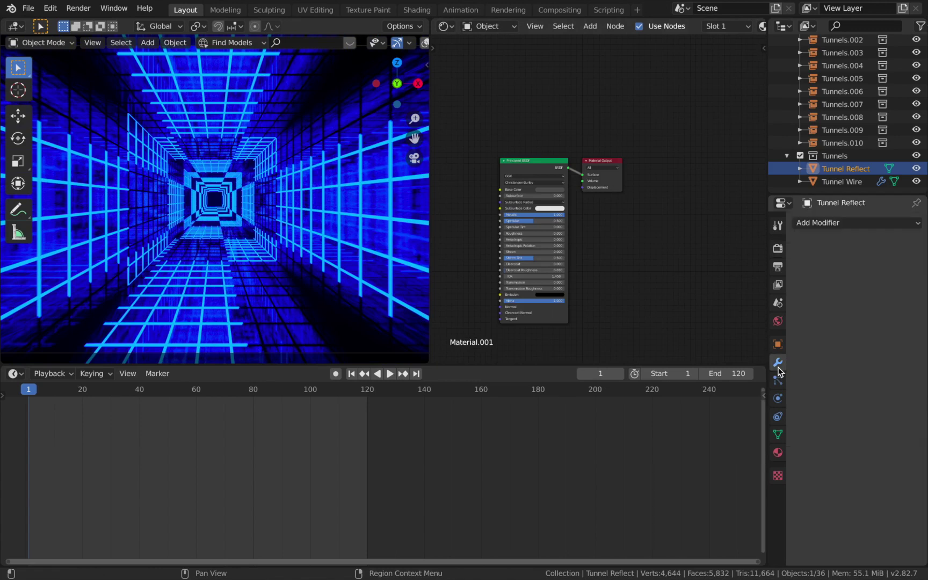
pyautogui.click(847, 181)
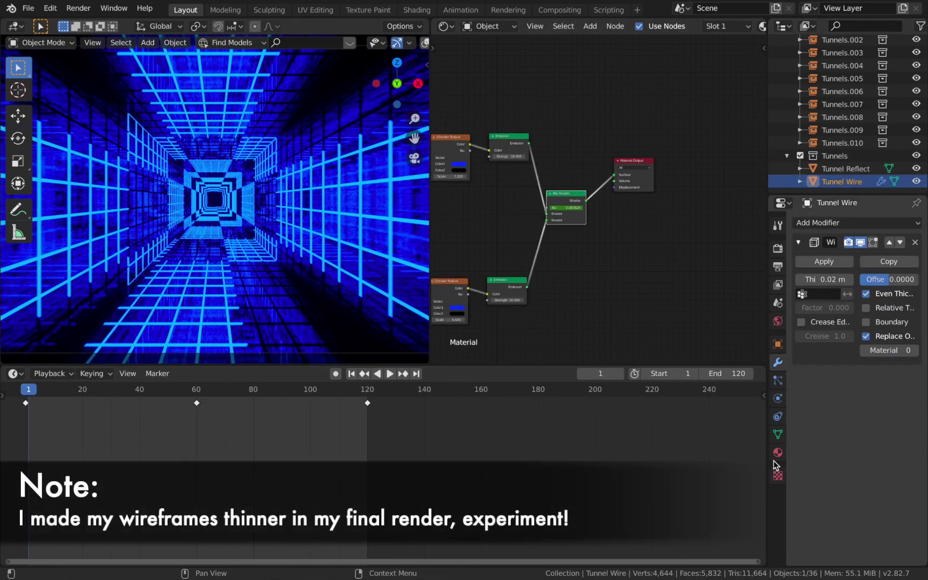
pyautogui.click(799, 280)
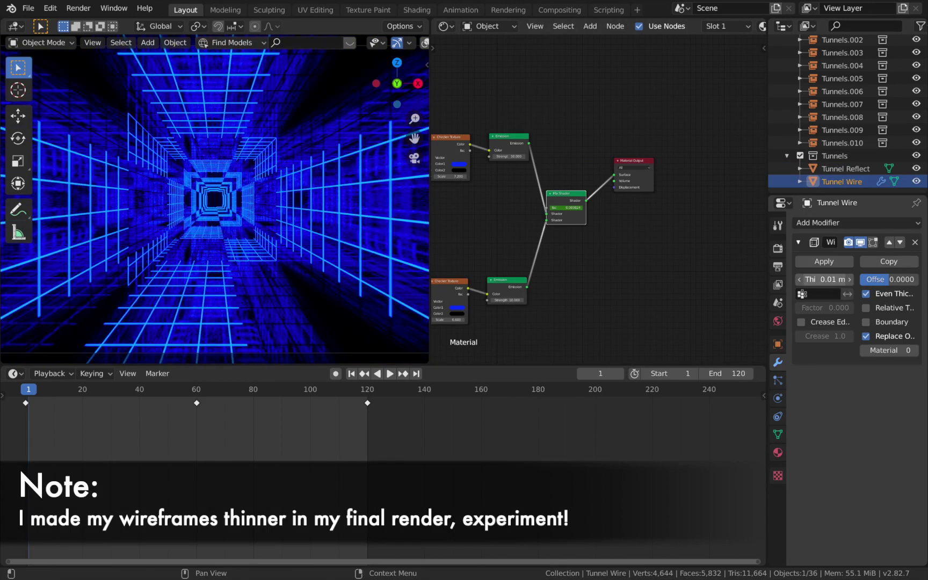
pyautogui.moveTo(824, 280)
pyautogui.mouseDown()
pyautogui.moveTo(904, 280)
pyautogui.moveTo(827, 279)
pyautogui.mouseUp()
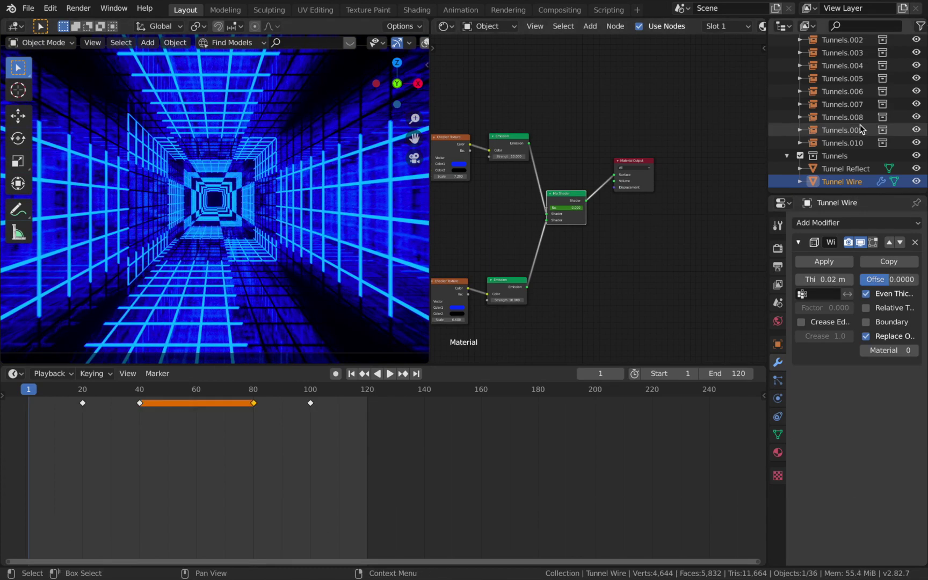
# Select the Camera and lower its focal length from 50 mm to widen the view.
pyautogui.scroll(3, 859, 125)
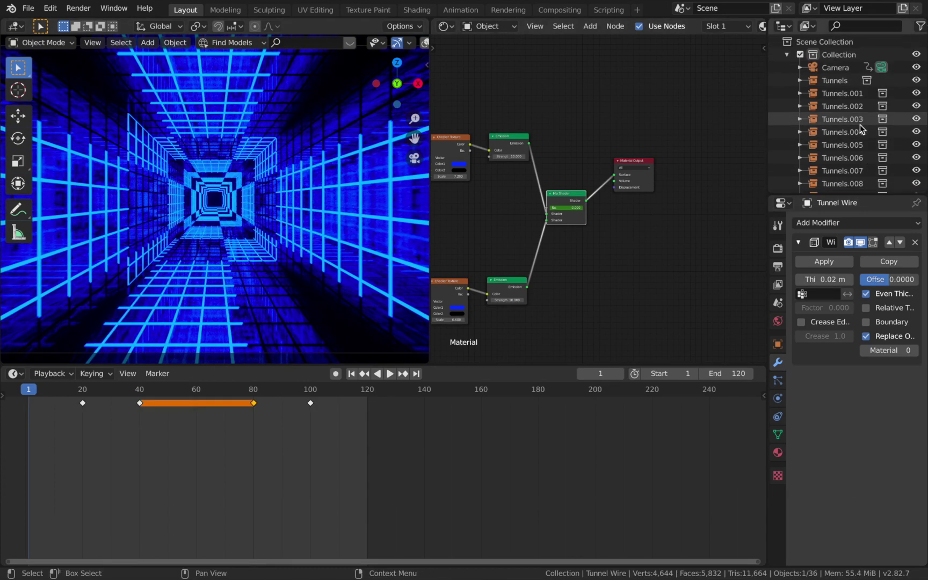
pyautogui.click(824, 68)
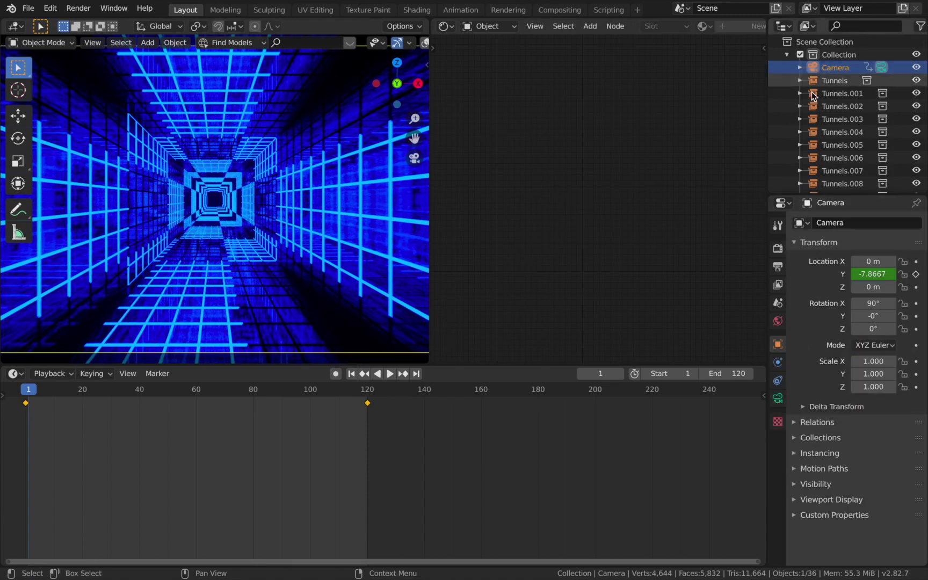
pyautogui.click(779, 399)
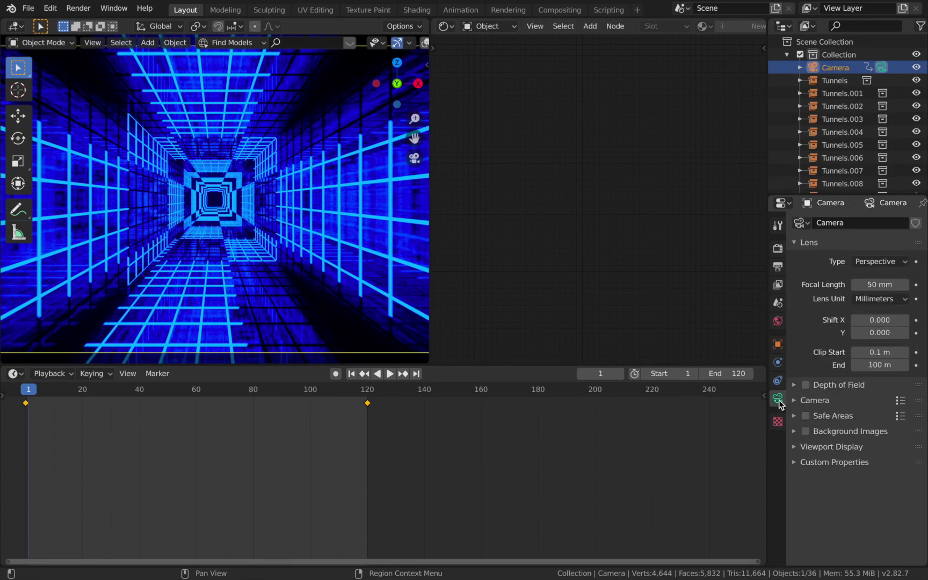
pyautogui.moveTo(881, 286); pyautogui.dragTo(830, 286)
# Preview the animation, settle the focal length at 26 mm, and return to frame 1.
pyautogui.press('Right')
pyautogui.press('Right')
pyautogui.press('Right')
pyautogui.press('Right')
pyautogui.press('Right')
pyautogui.press('Right')
pyautogui.press('Right')
pyautogui.press('Right')
pyautogui.press('Right')
pyautogui.press('Right')
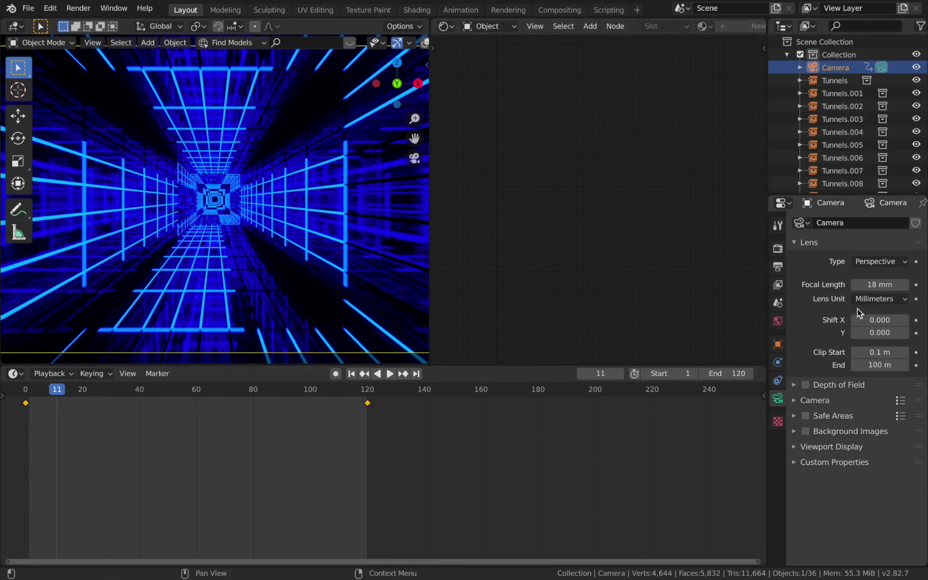
pyautogui.press('space')
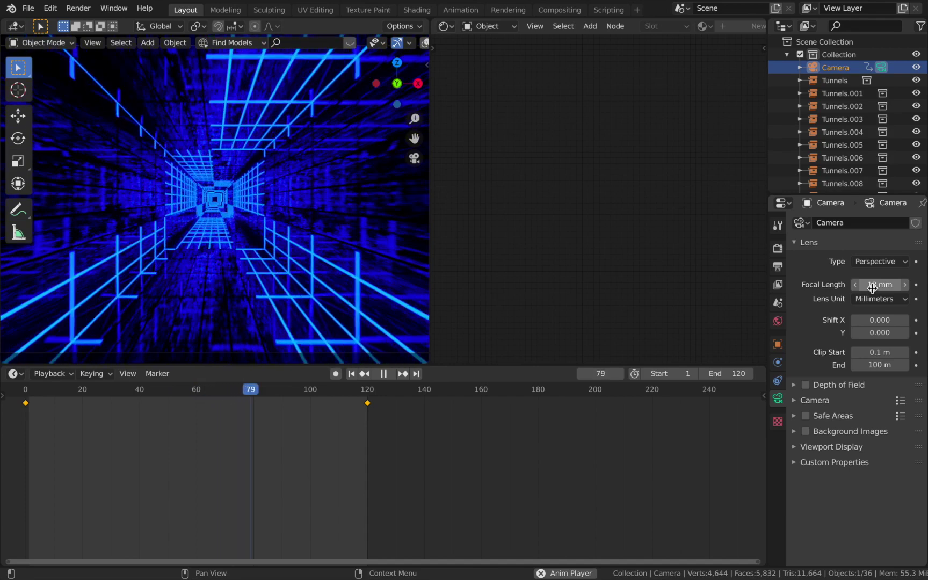
pyautogui.press('space')
pyautogui.moveTo(879, 285); pyautogui.dragTo(902, 284)
pyautogui.hotkey('shift', 'Left')
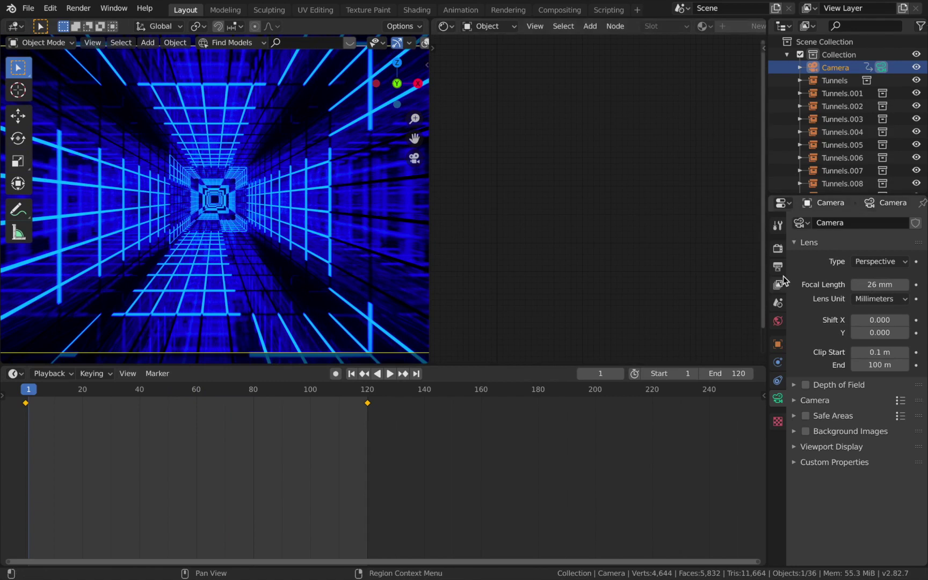
# Save render output as Stylish Grid Tunnel in Tutorials/Blender/Motion Graphic Tutorials/Stylish Grid Tunnel.
pyautogui.click(778, 248)
pyautogui.click(777, 267)
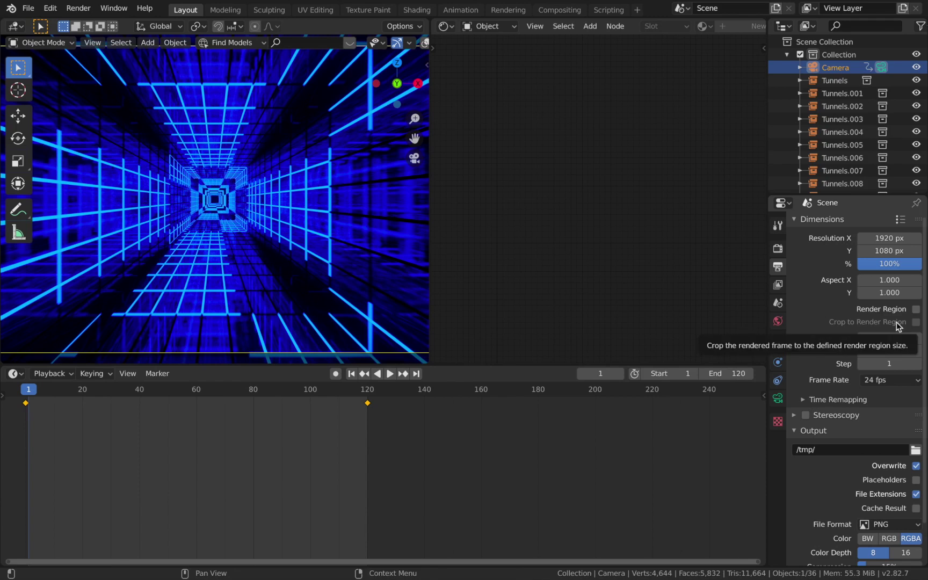
pyautogui.scroll(-1, 892, 537)
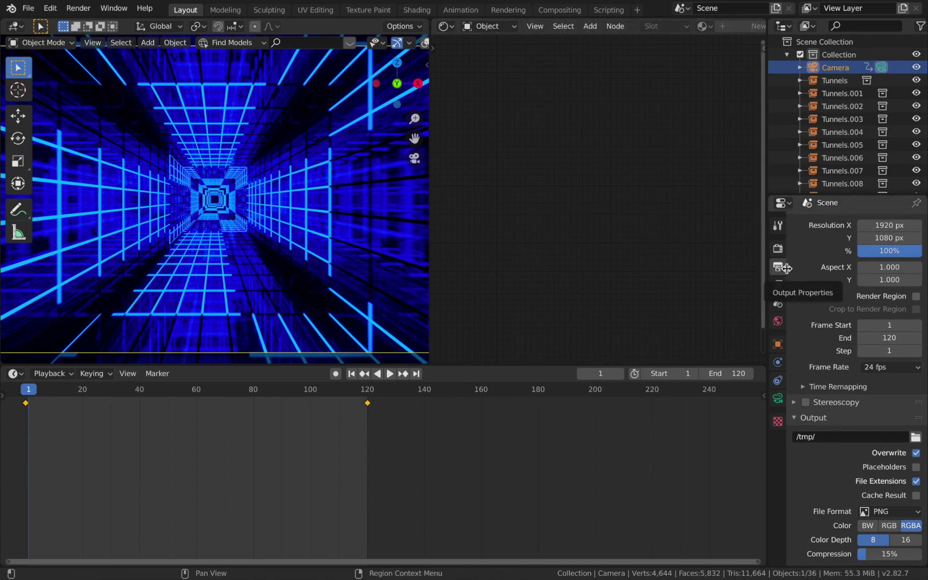
pyautogui.click(916, 438)
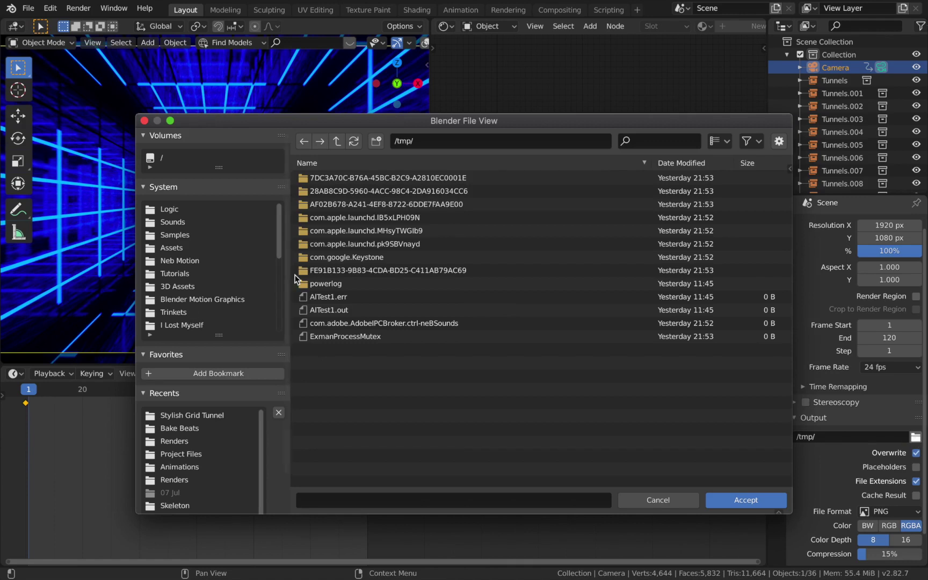
pyautogui.scroll(-3, 183, 239)
pyautogui.click(183, 239)
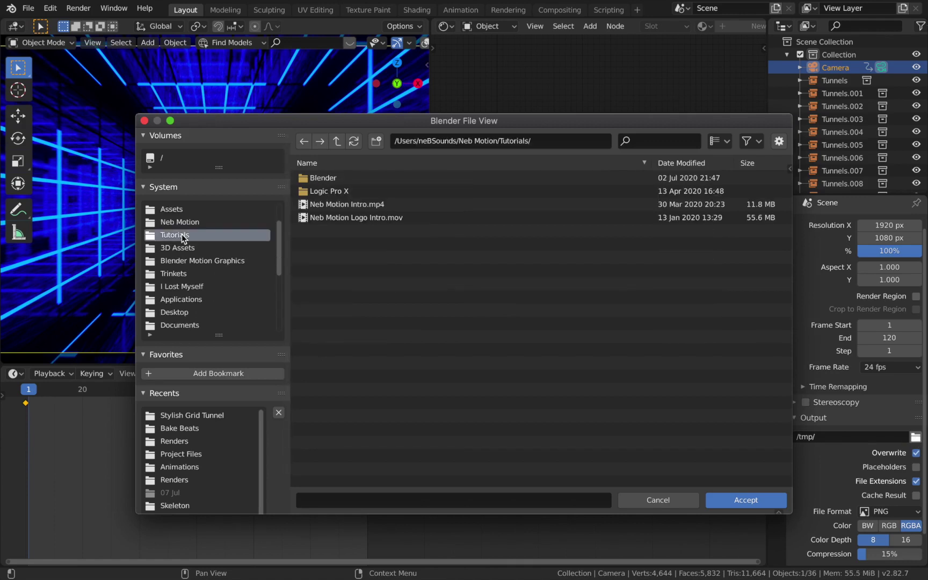
pyautogui.doubleClick(333, 179)
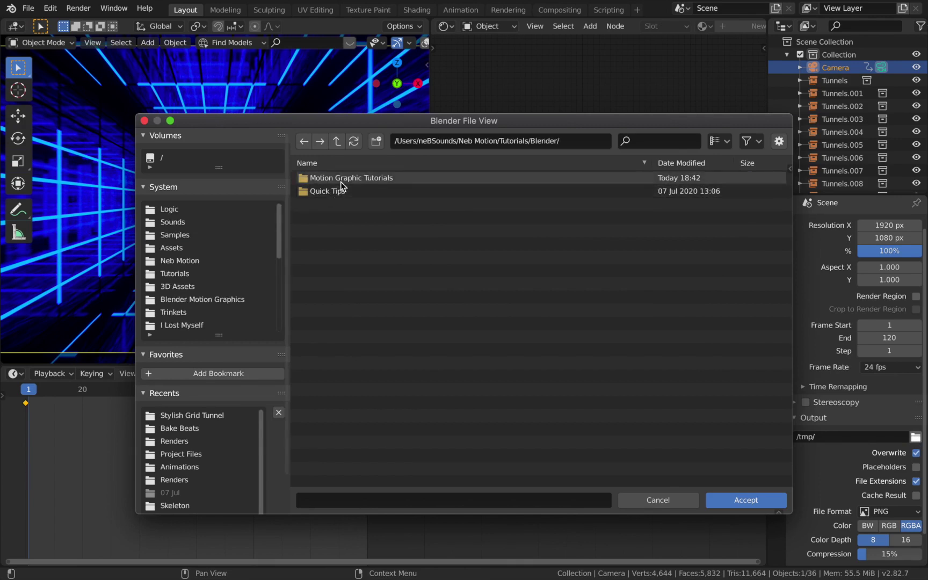
pyautogui.doubleClick(340, 182)
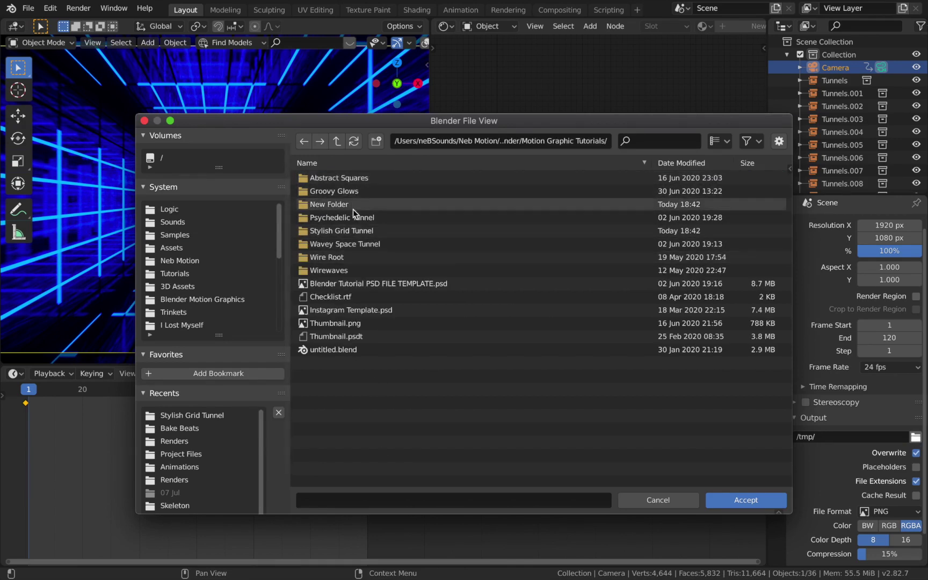
pyautogui.doubleClick(350, 231)
pyautogui.click(356, 502)
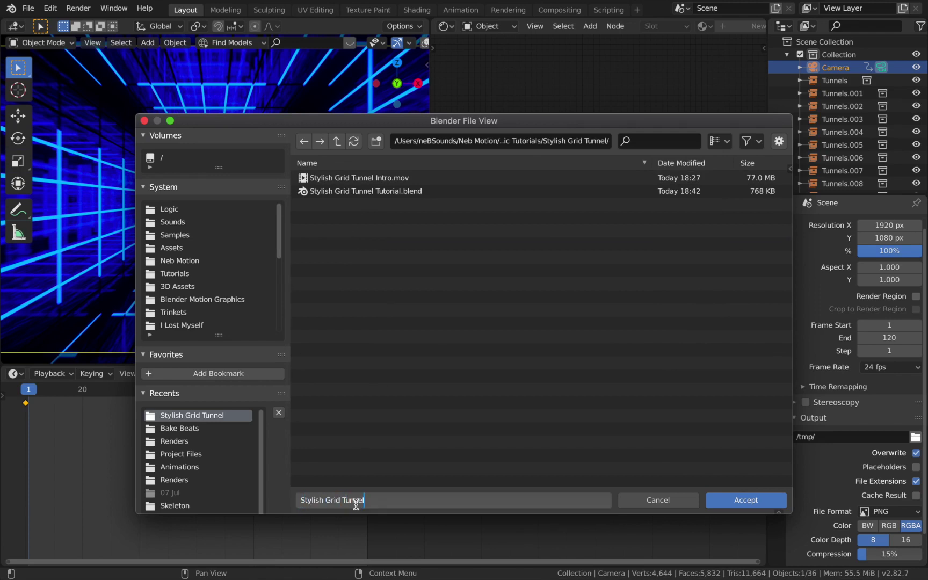
pyautogui.click(773, 500)
# Set the output file format to FFmpeg video in an MPEG-4 container.
pyautogui.click(880, 510)
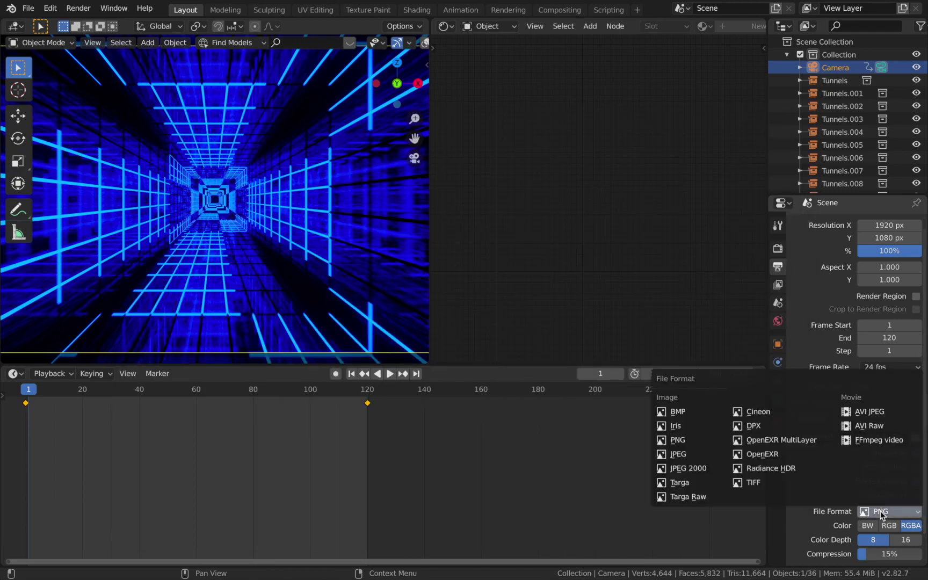
pyautogui.click(862, 438)
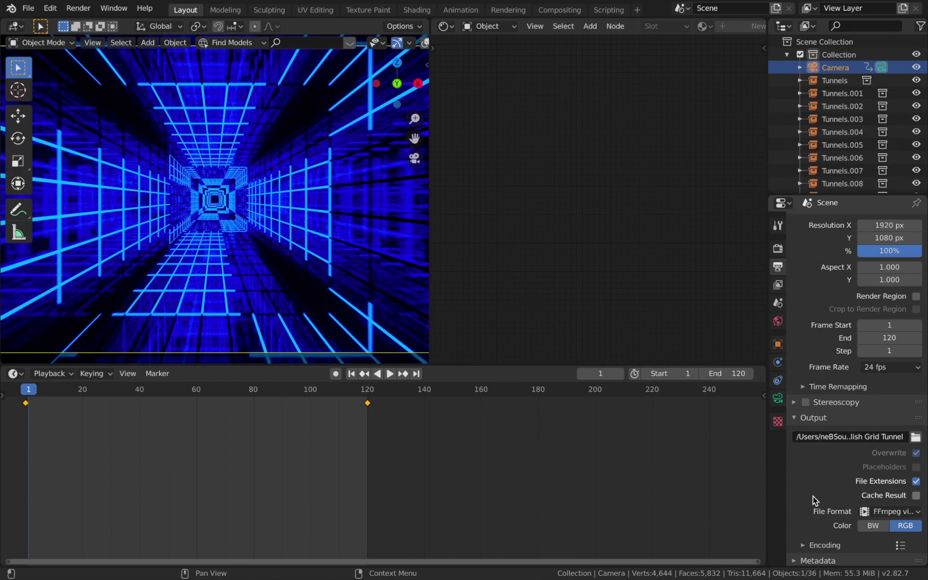
pyautogui.scroll(-1, 841, 499)
pyautogui.click(805, 529)
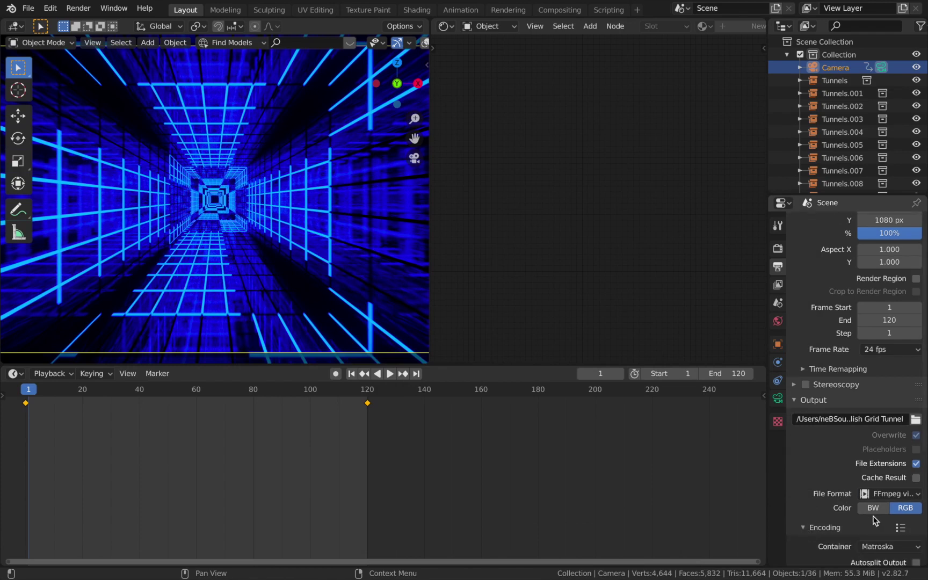
pyautogui.click(874, 546)
pyautogui.click(872, 501)
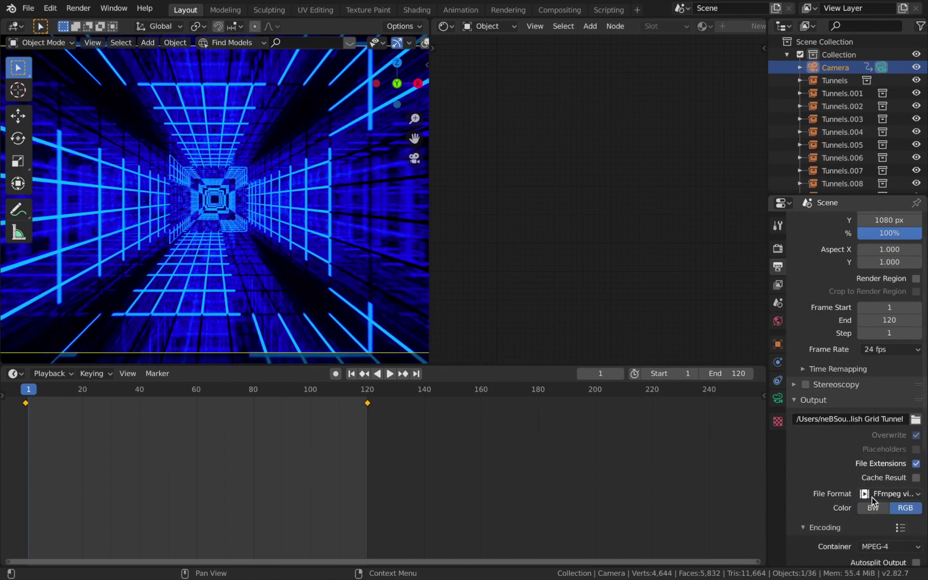
# Set output quality to Perceptually lossless and render the whole animation.
pyautogui.scroll(-6, 881, 516)
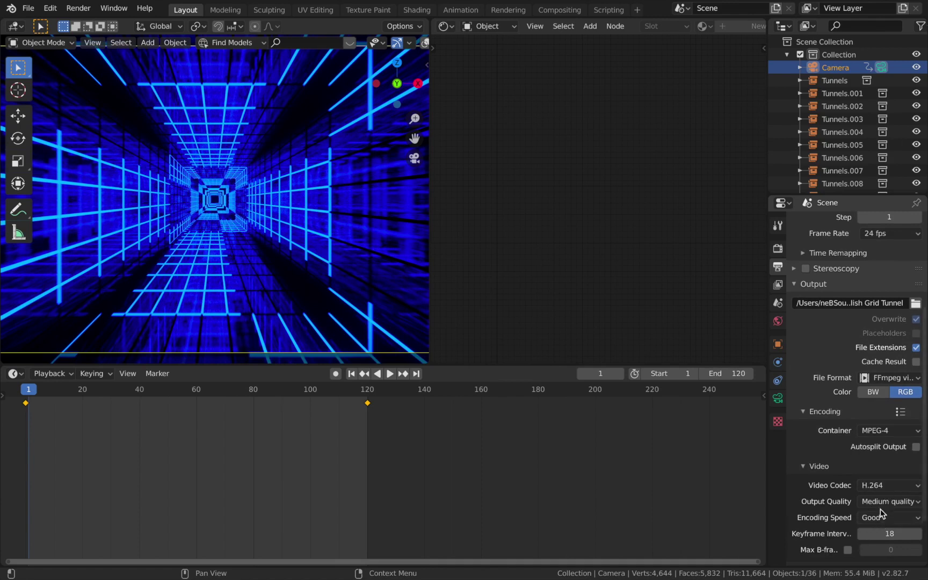
pyautogui.click(881, 502)
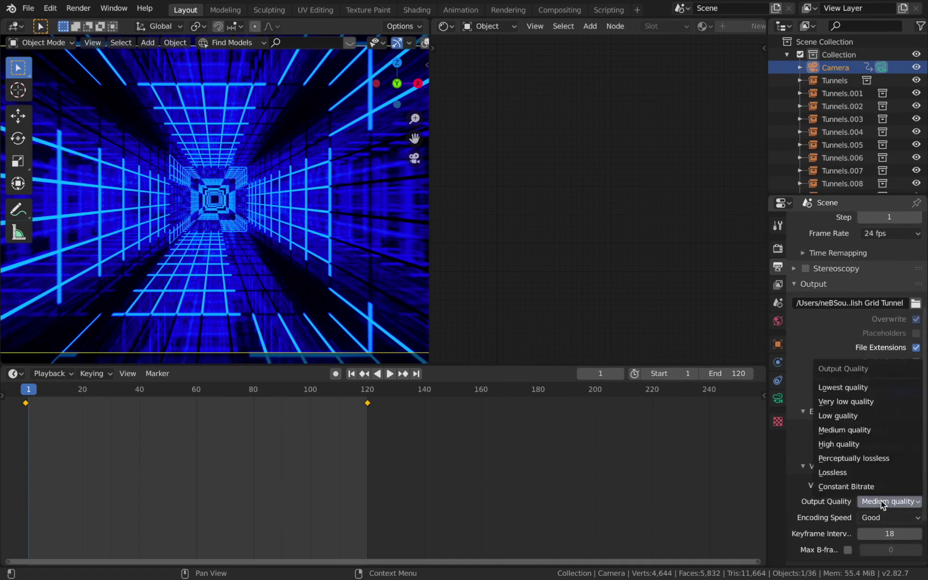
pyautogui.click(885, 459)
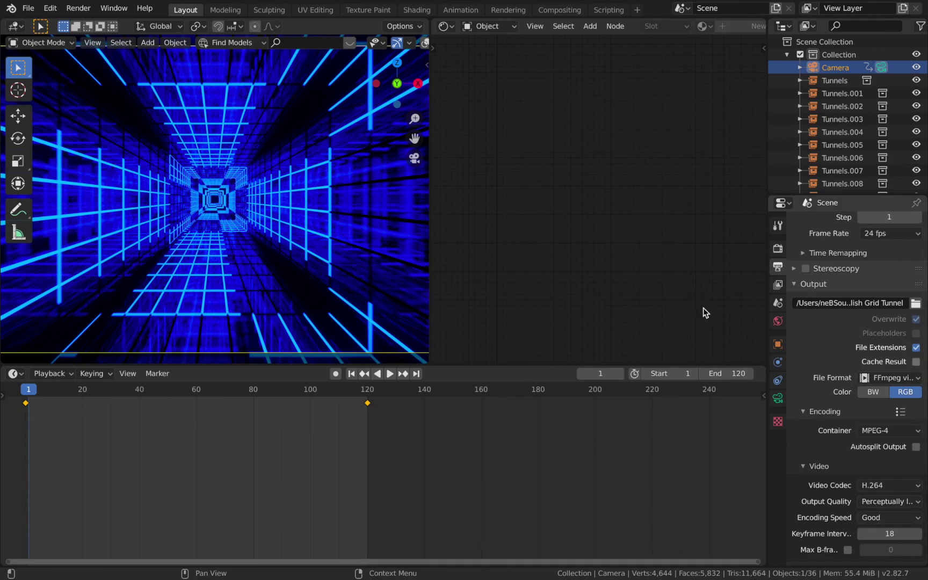
pyautogui.click(78, 8)
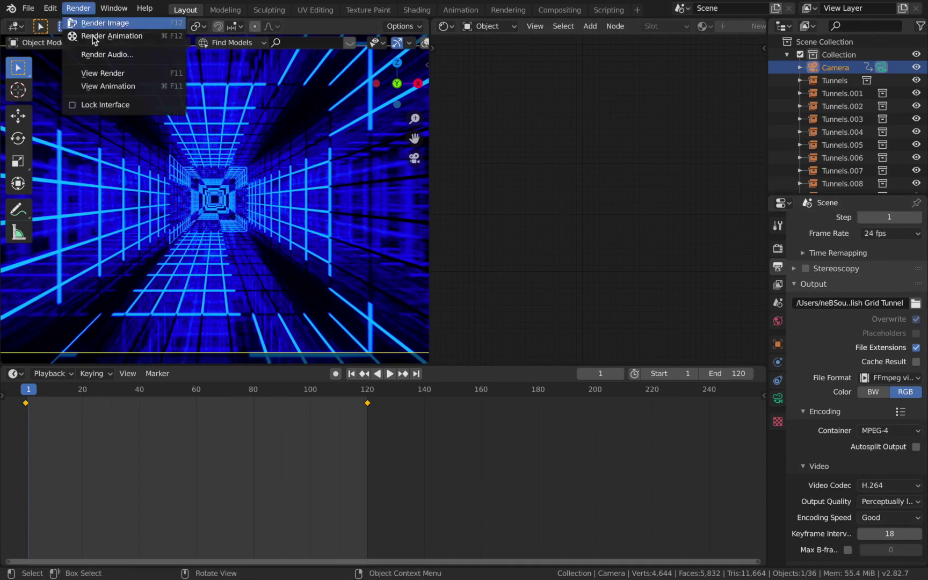
pyautogui.click(128, 38)
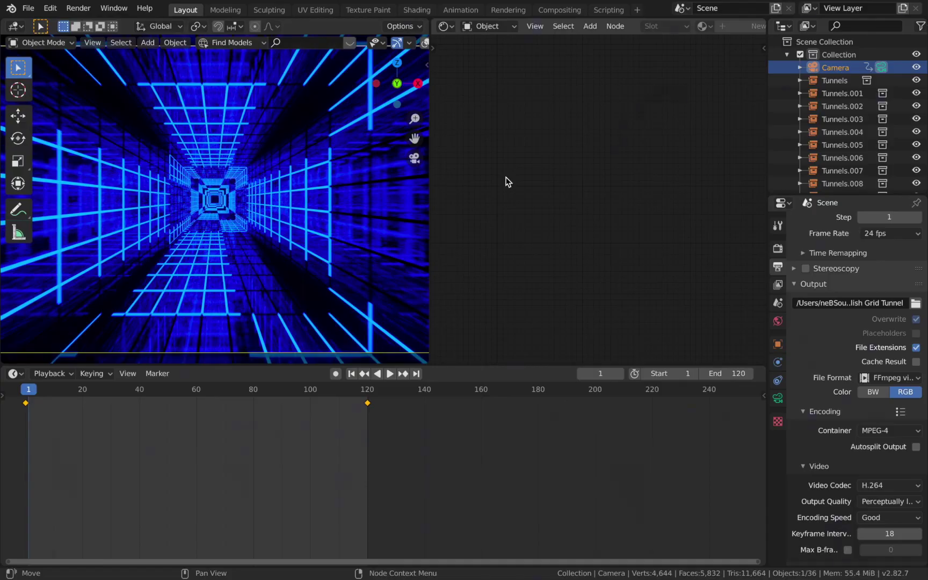